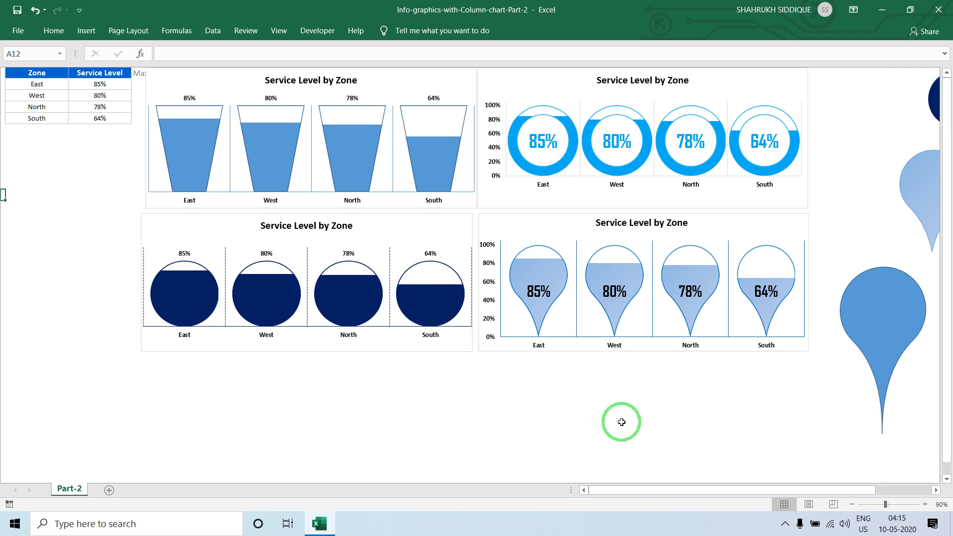
# - Copy the Zone and Service Level table from the Part-2 sheet into cell A1 of a new workbook
pyautogui.moveTo(35, 72); pyautogui.dragTo(90, 117)
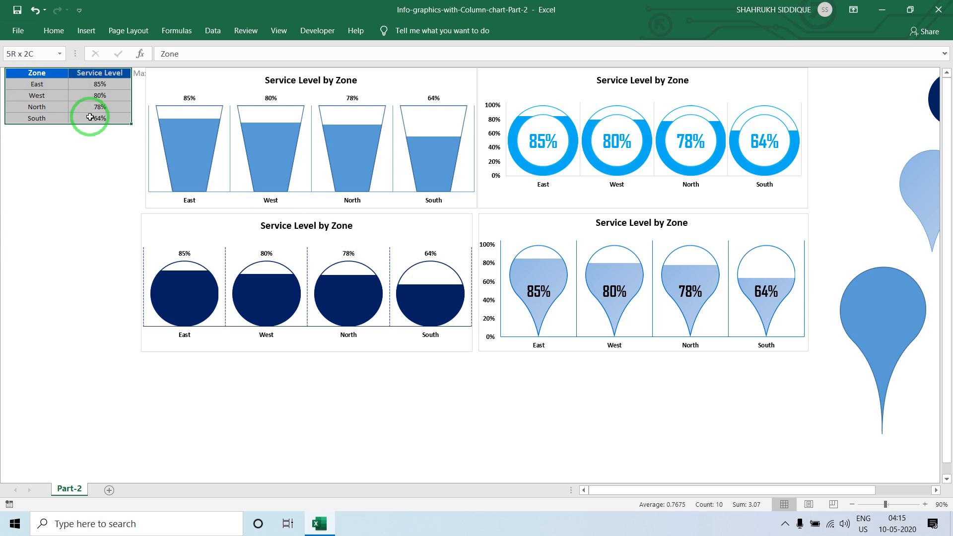
pyautogui.hotkey('ctrl', 'c')
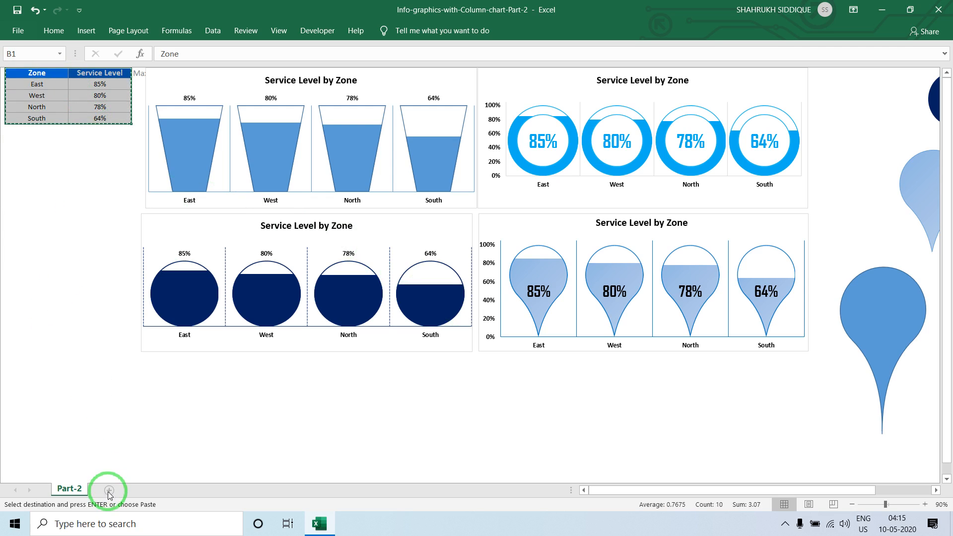
pyautogui.click(109, 490)
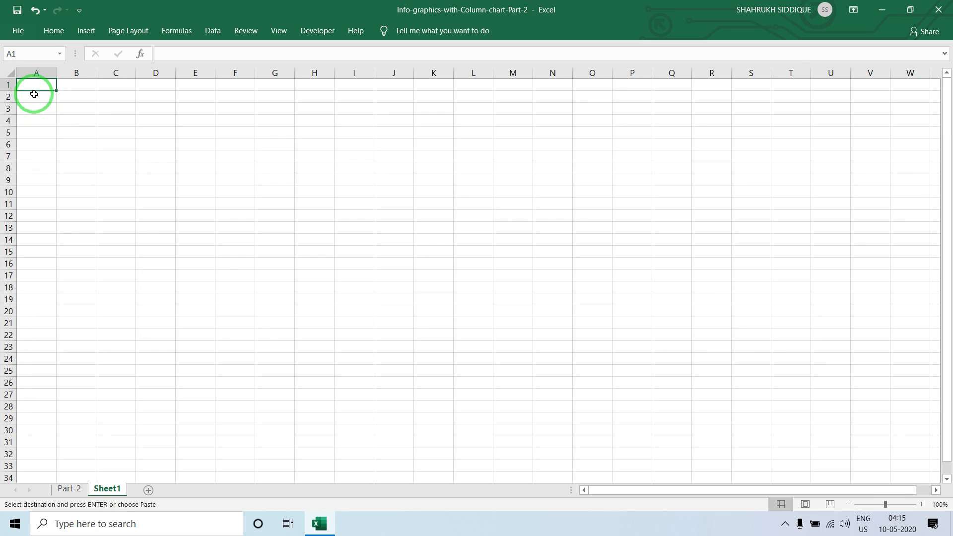
pyautogui.hotkey('ctrl', 'n')
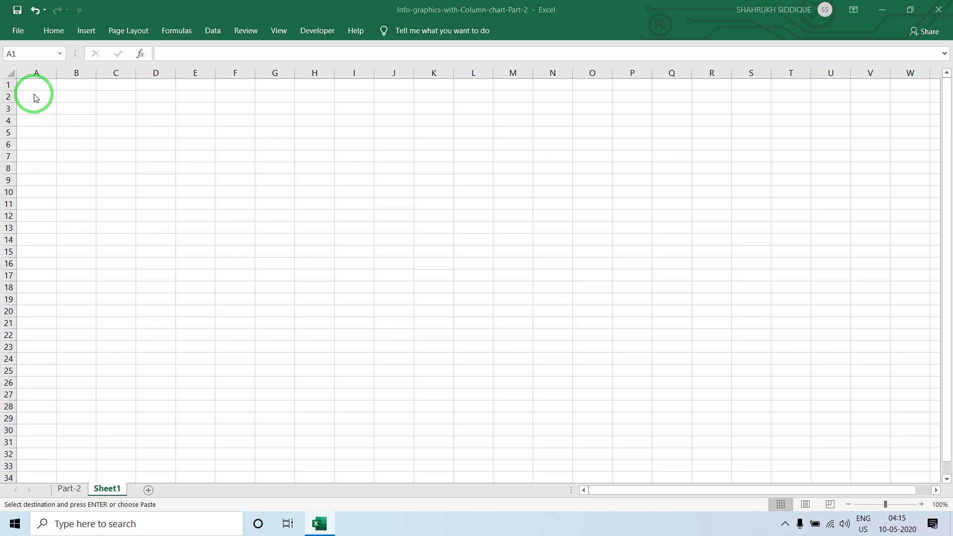
pyautogui.hotkey('ctrl', 'v')
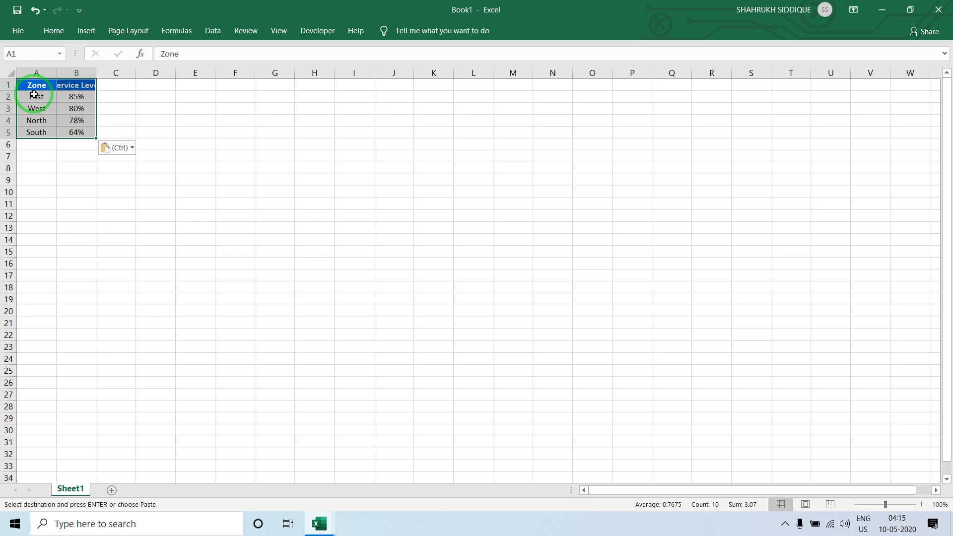
# - Apply the source table's column widths to the pasted table with Paste Special
pyautogui.rightClick(34, 94)
pyautogui.click(73, 164)
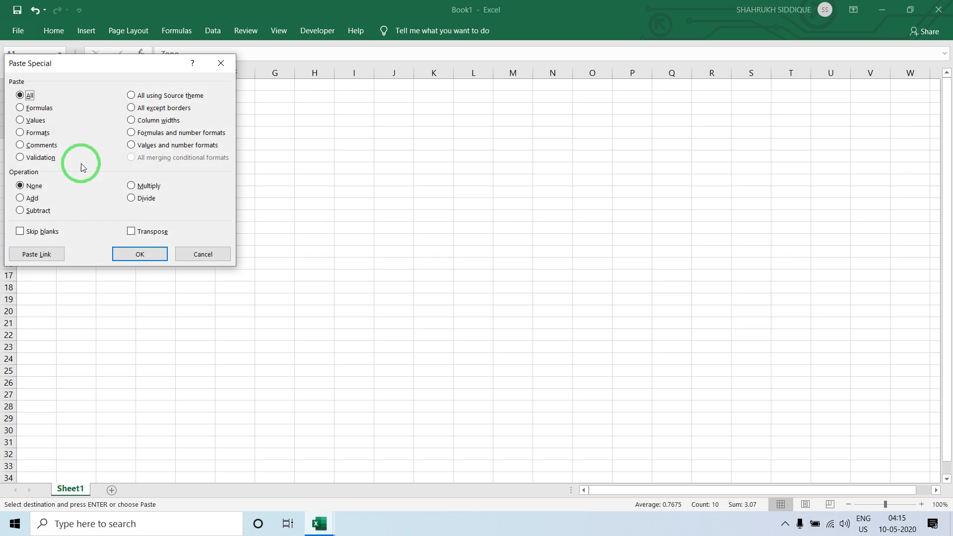
pyautogui.doubleClick(158, 120)
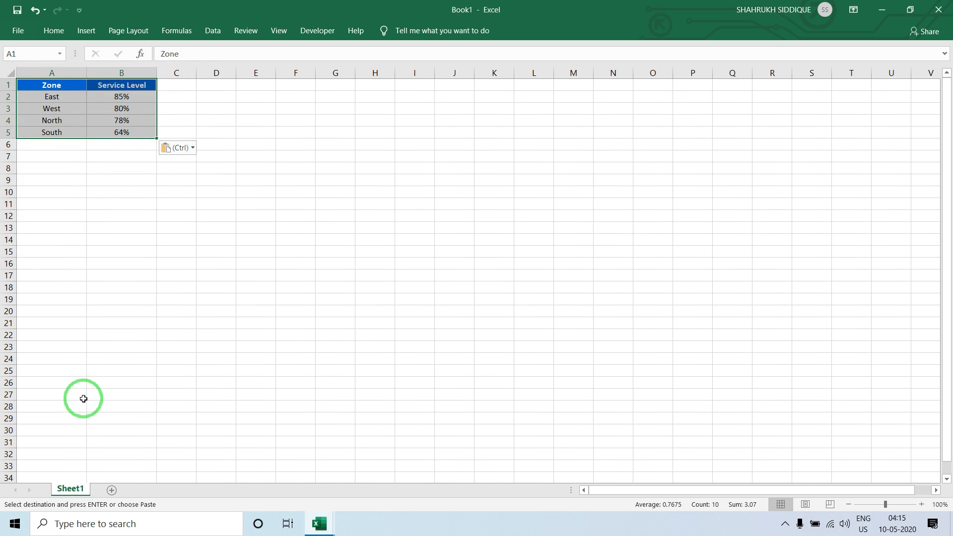
# - Show the Part-2 sheet in the source workbook, clear its copy selection and return to the new workbook
pyautogui.hotkey('alt', 'Tab')
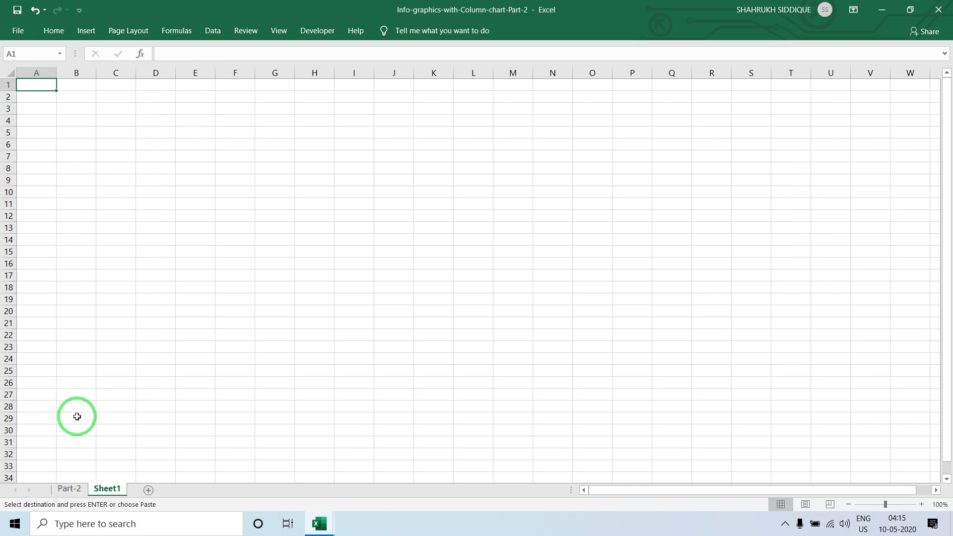
pyautogui.click(73, 488)
pyautogui.click(110, 295)
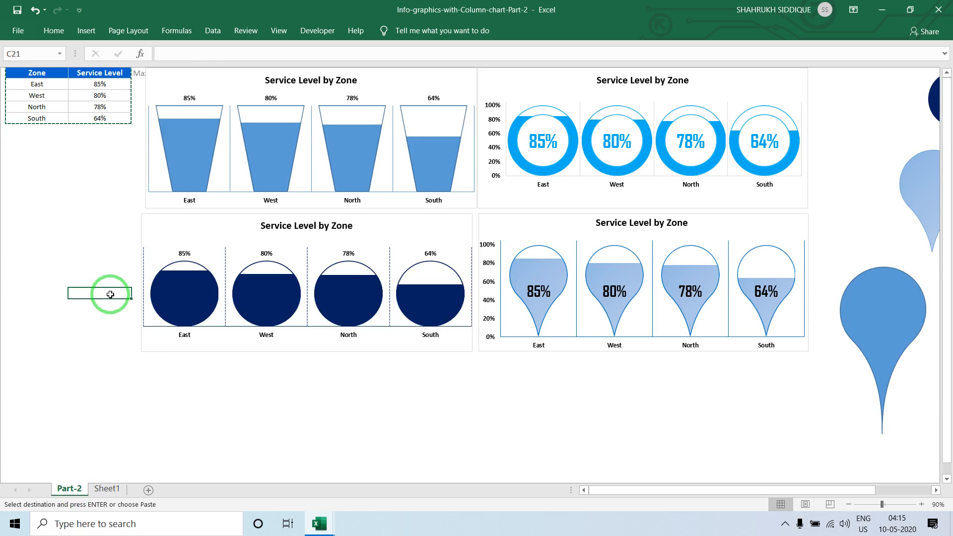
pyautogui.press('Escape')
pyautogui.hotkey('alt', 'Tab')
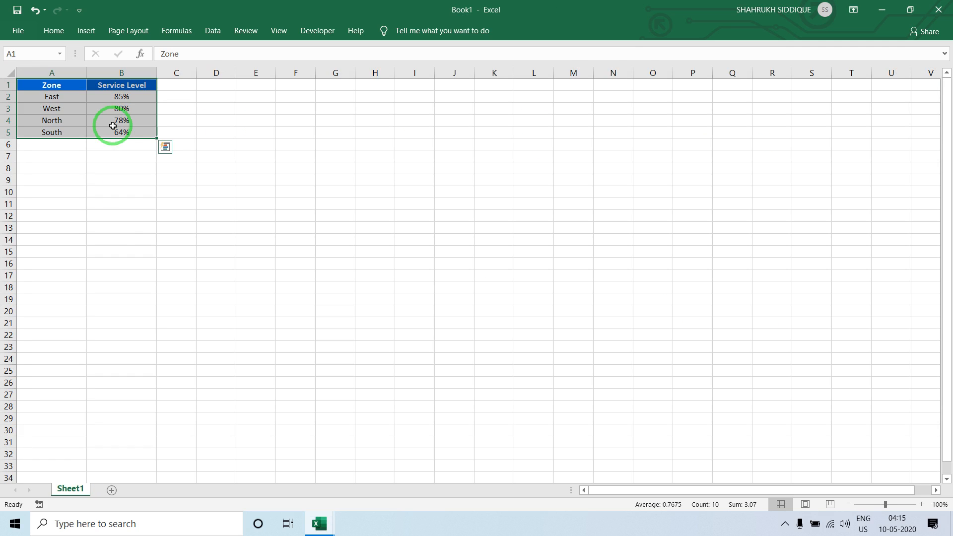
pyautogui.click(119, 216)
pyautogui.hotkey('alt', 'Tab')
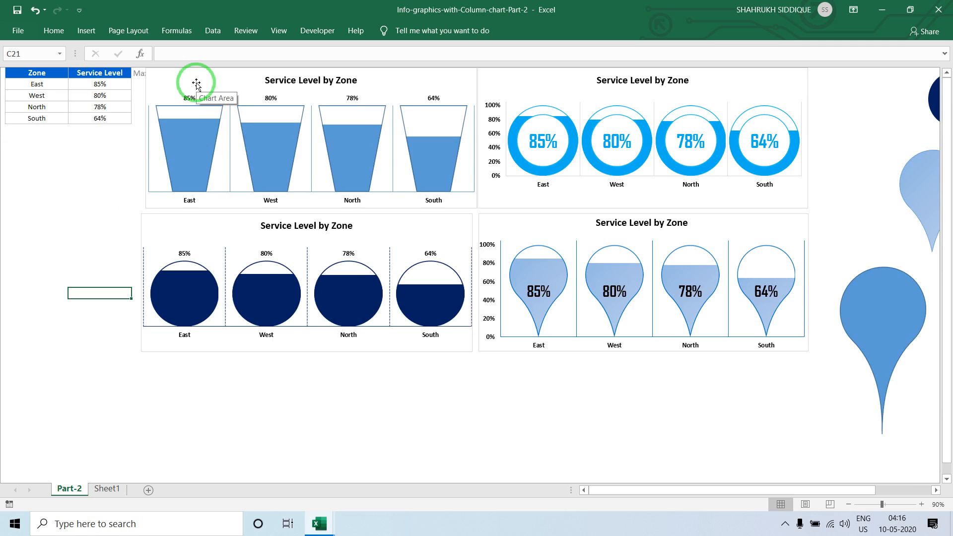
pyautogui.hotkey('alt', 'Tab')
# - Add a Max column in C1:C5 with 100% for each of the four zones
pyautogui.click(168, 90)
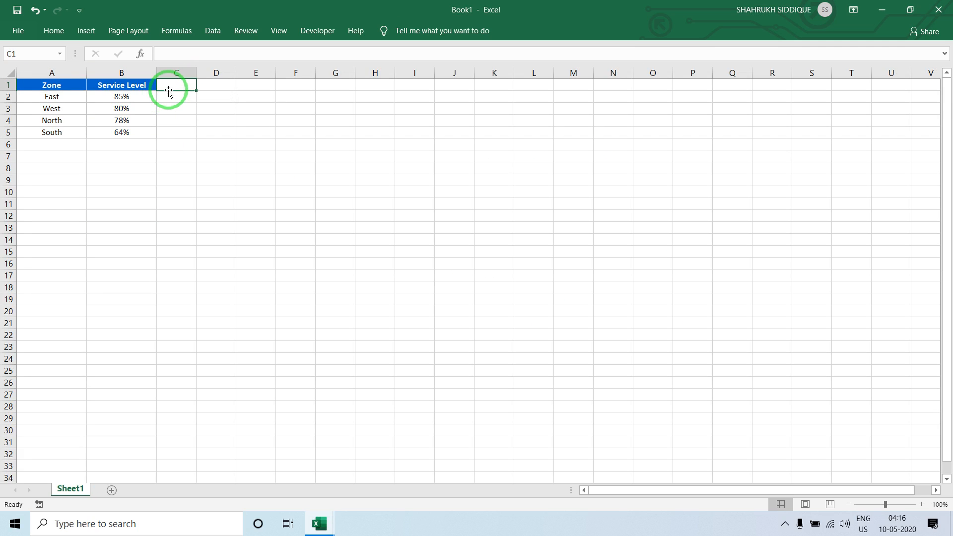
pyautogui.write('Max')
pyautogui.press('Return')
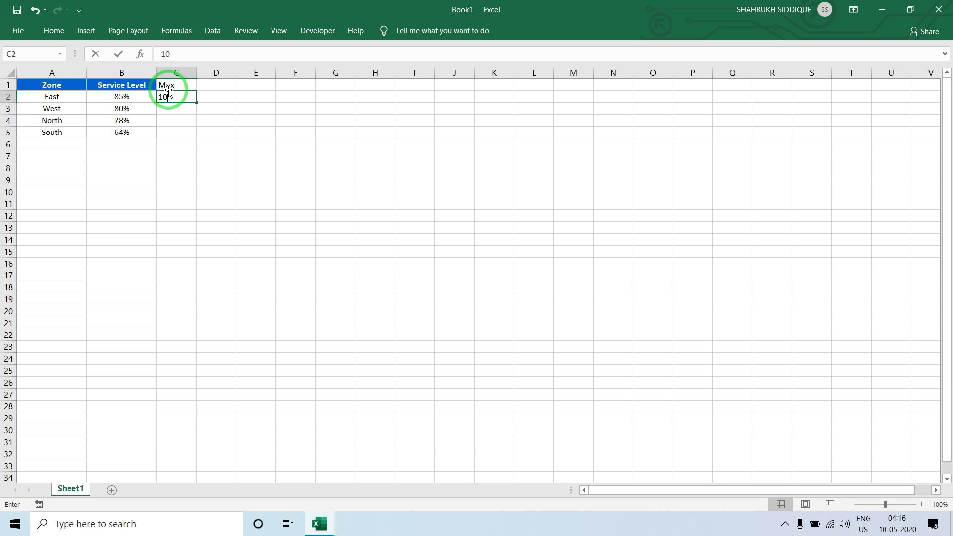
pyautogui.write('100%')
pyautogui.press('Return')
pyautogui.write('100%')
pyautogui.press('Return')
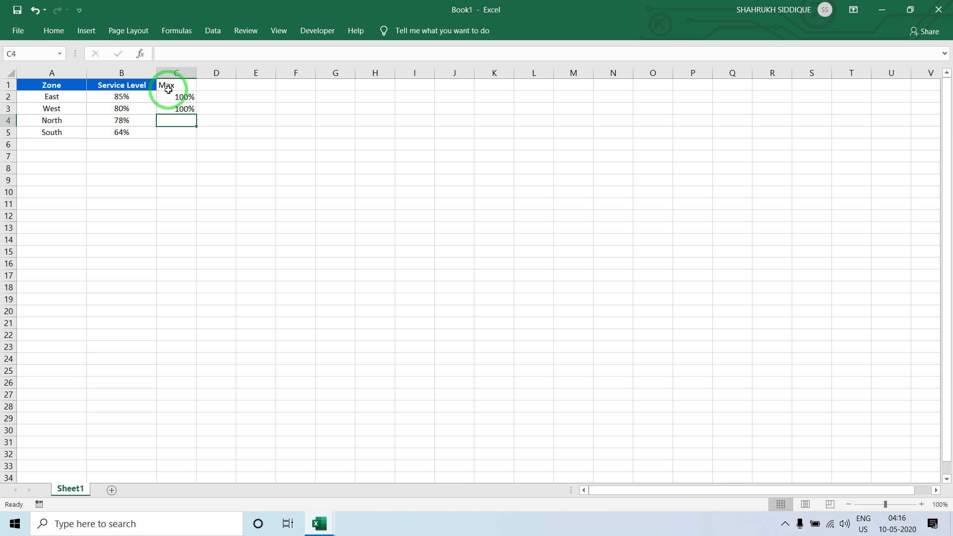
pyautogui.write('100%')
pyautogui.press('Return')
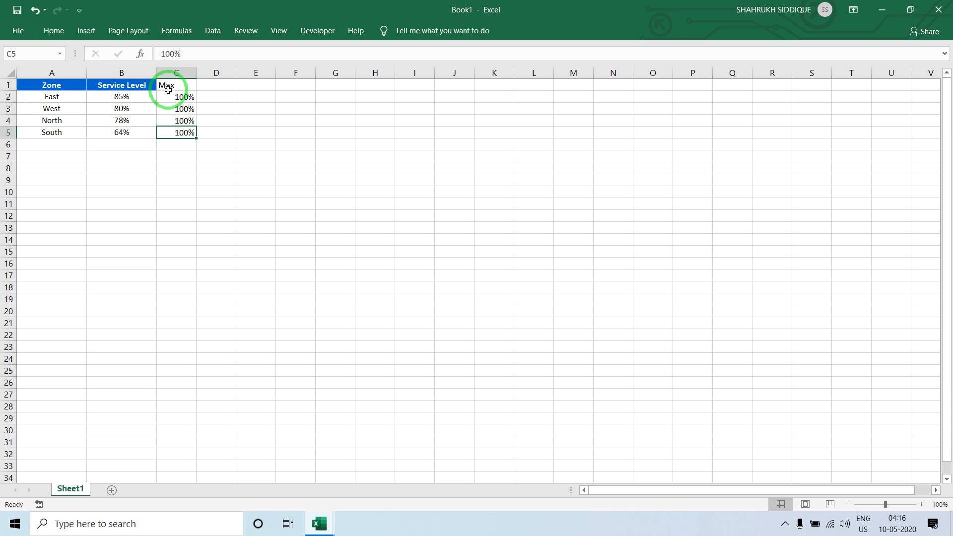
# - Insert a 2-D clustered column chart of the table and move it up closer to the data
pyautogui.click(74, 86)
pyautogui.click(87, 31)
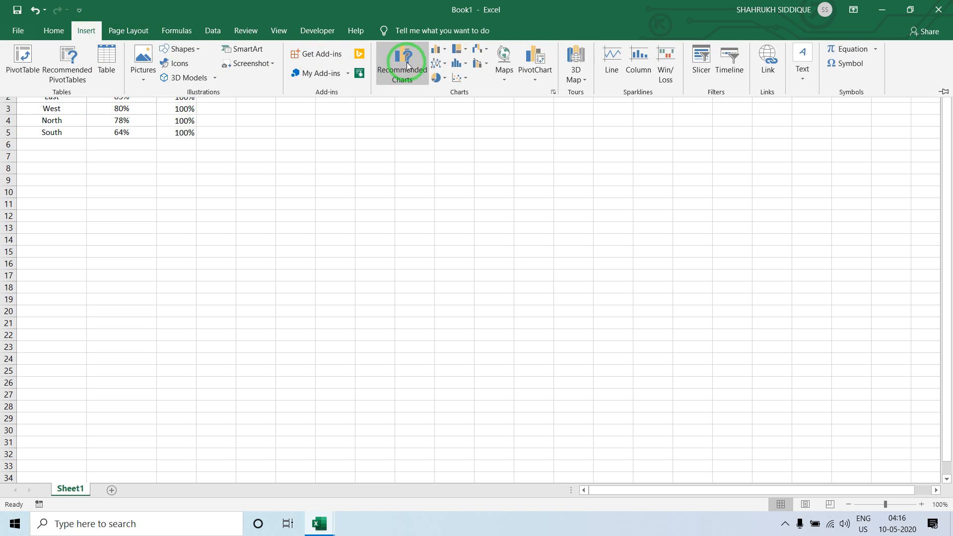
pyautogui.click(439, 51)
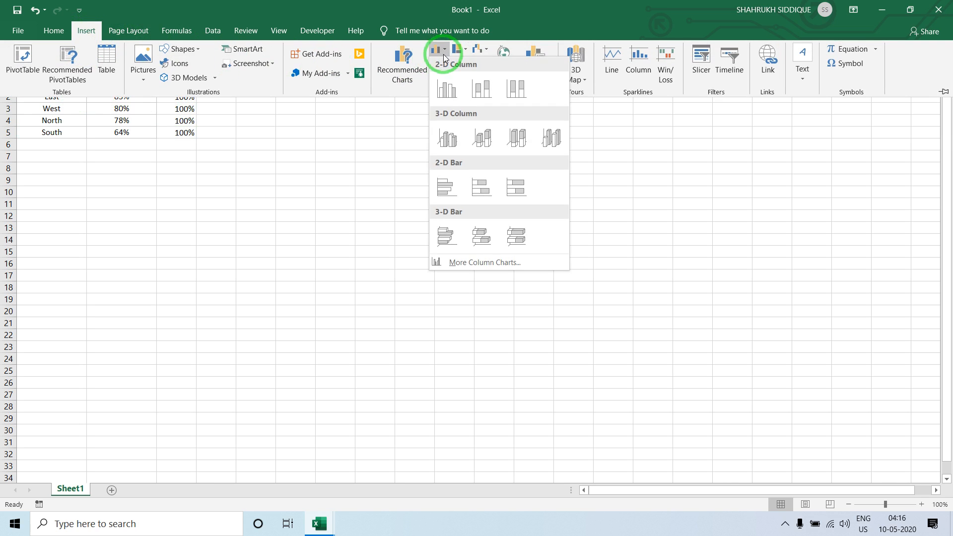
pyautogui.click(460, 91)
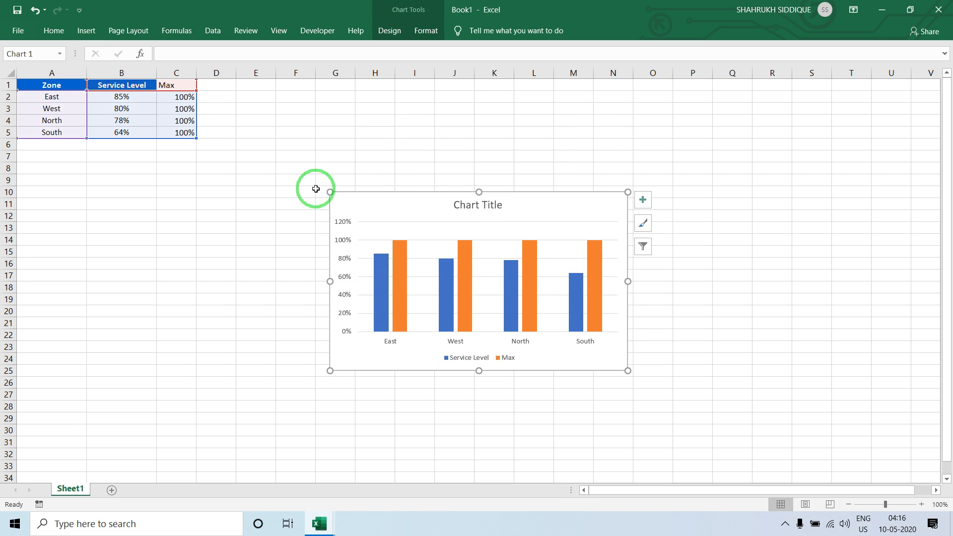
pyautogui.moveTo(366, 192); pyautogui.dragTo(347, 143)
# - Set the chart's vertical axis maximum bound to 1.0, keeping the minimum at 0.0
pyautogui.hotkey('alt', 'Tab')
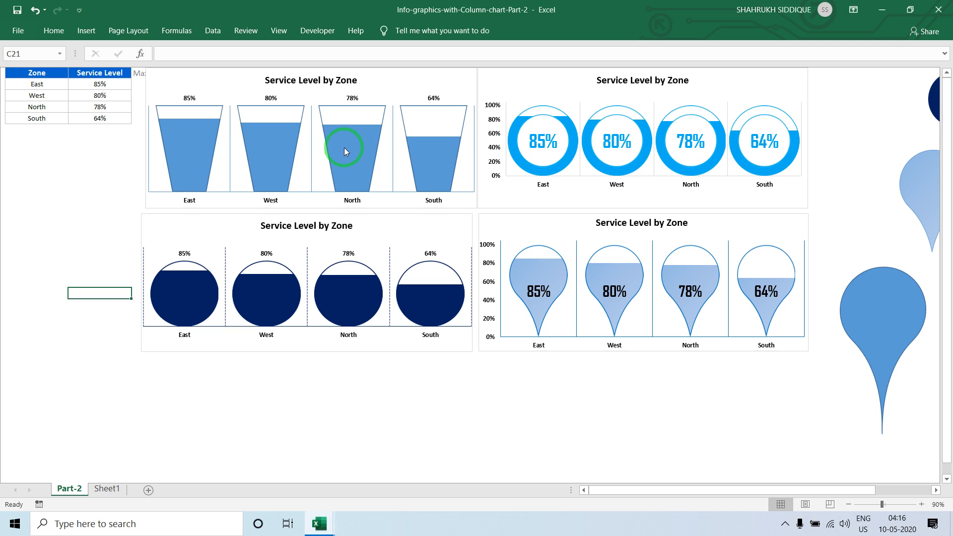
pyautogui.hotkey('alt', 'Tab')
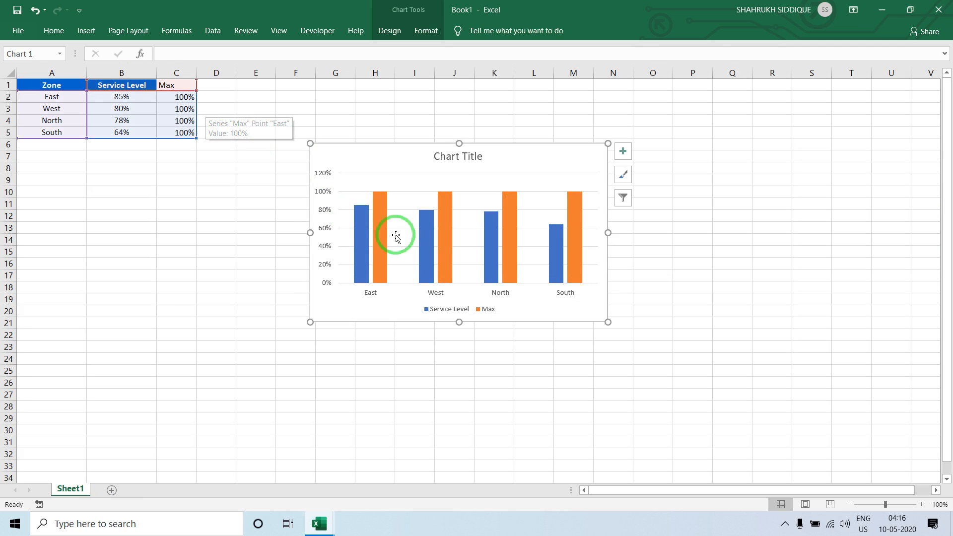
pyautogui.rightClick(323, 177)
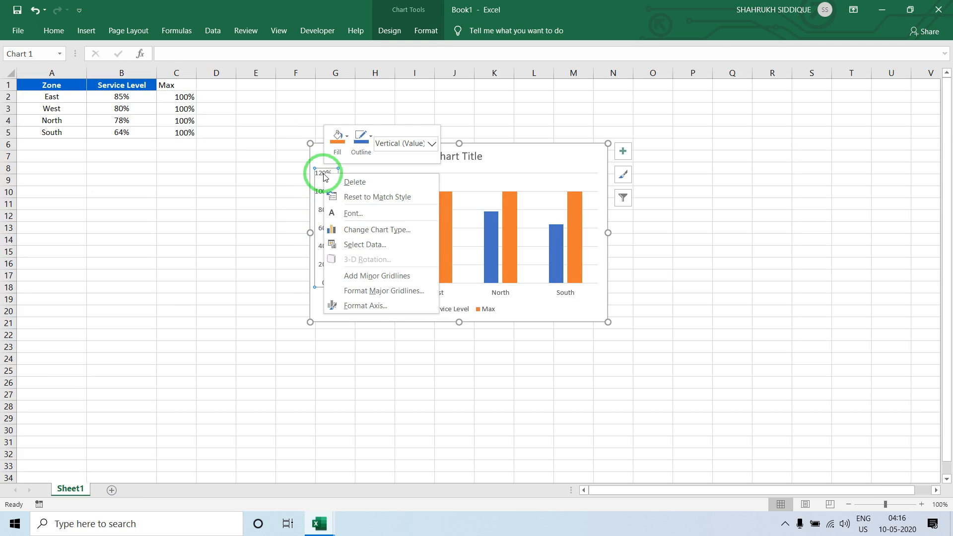
pyautogui.click(356, 306)
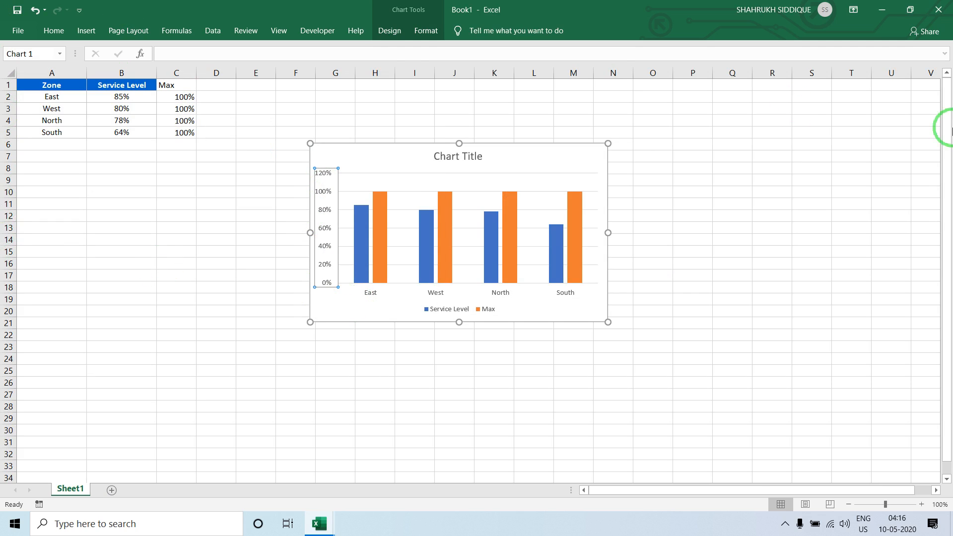
pyautogui.click(840, 179)
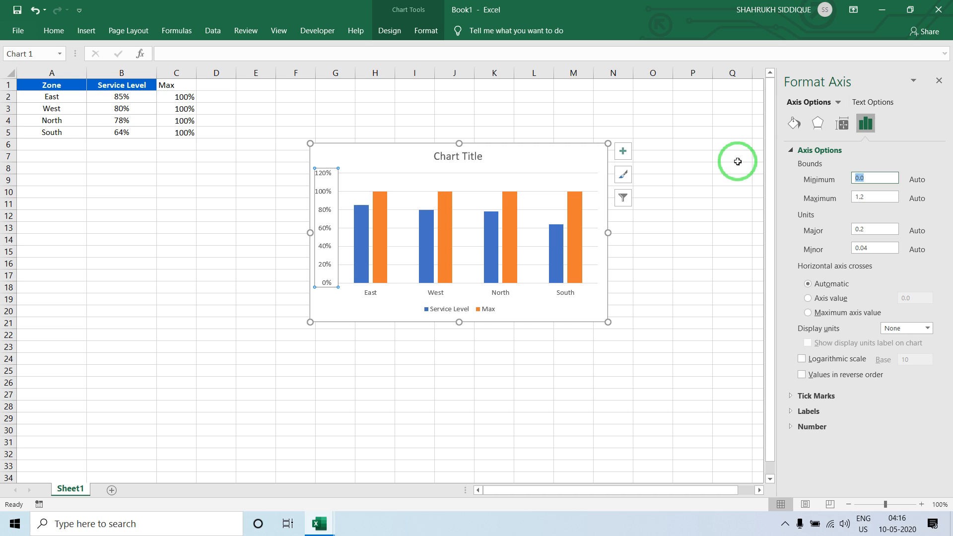
pyautogui.press('Tab')
pyautogui.press('Tab')
pyautogui.write('1')
pyautogui.press('Return')
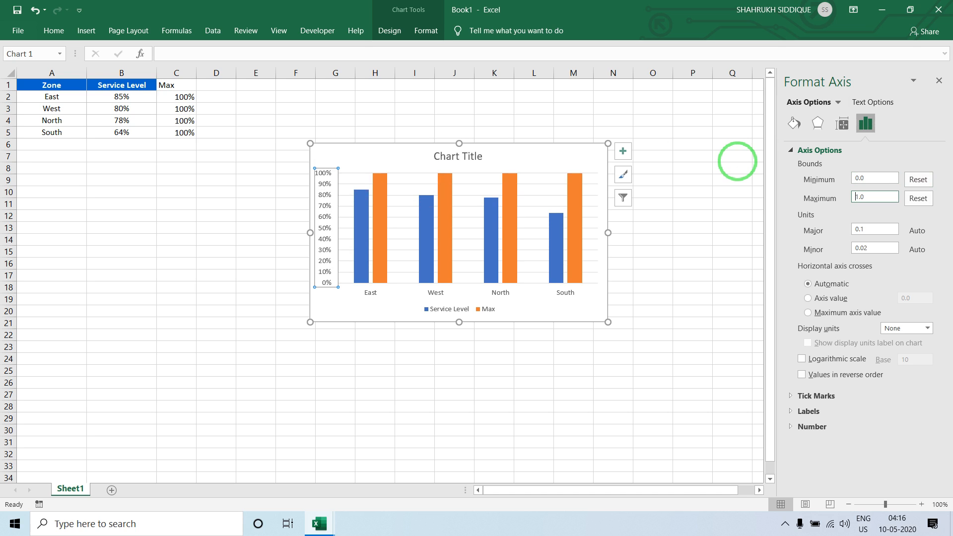
pyautogui.click(300, 345)
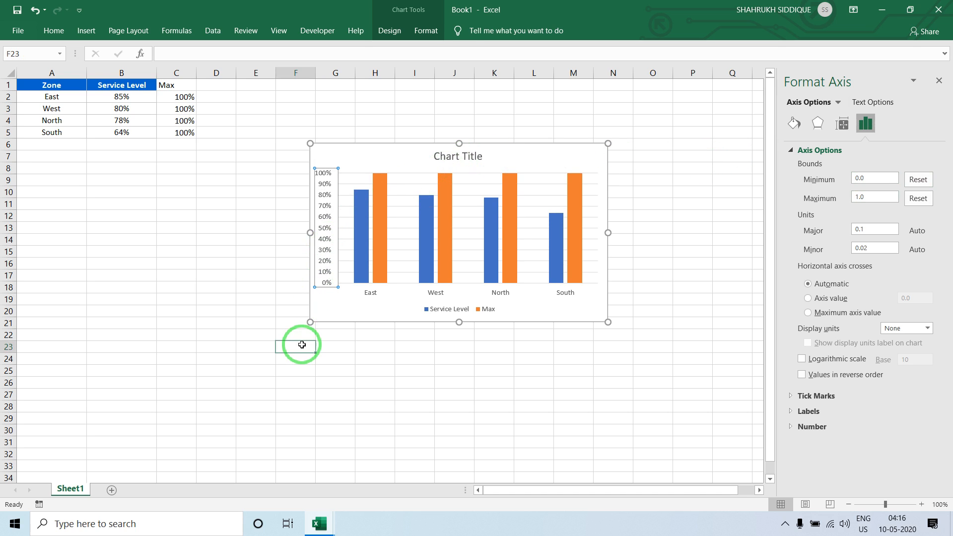
# - Delete the legend from the column chart
pyautogui.click(448, 314)
pyautogui.press('Delete')
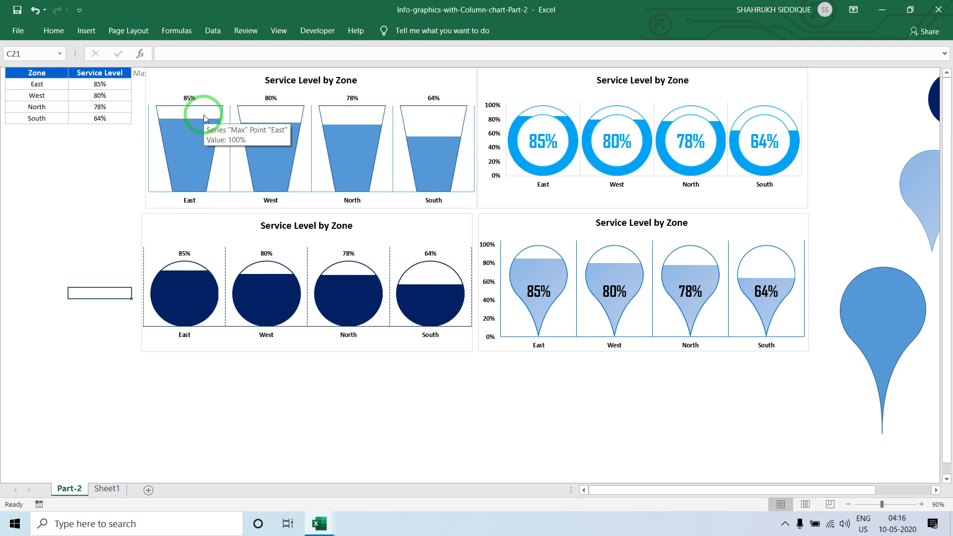
pyautogui.hotkey('alt', 'Tab')
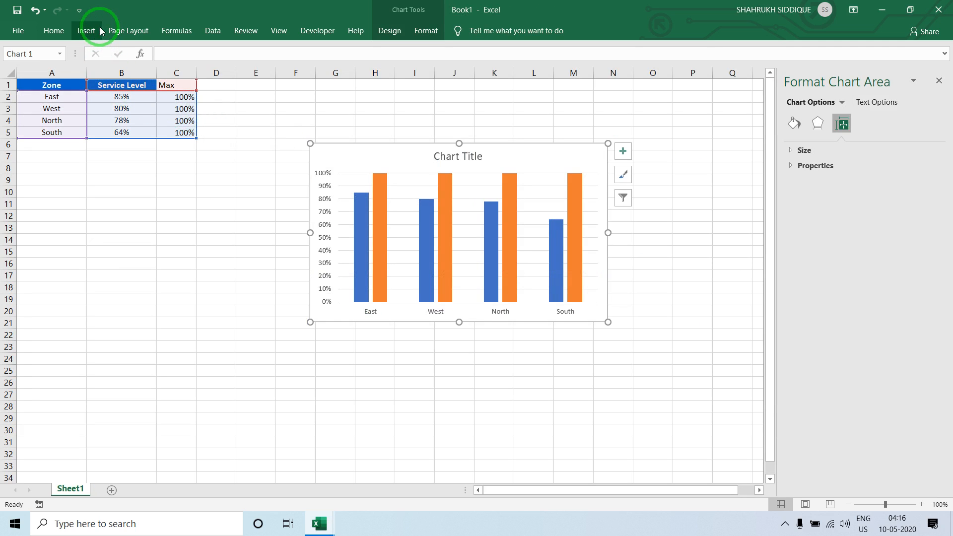
# - Draw a trapezoid about 3.38 cm high and 2.54 cm wide on the sheet between the table and the chart
pyautogui.click(92, 31)
pyautogui.click(197, 47)
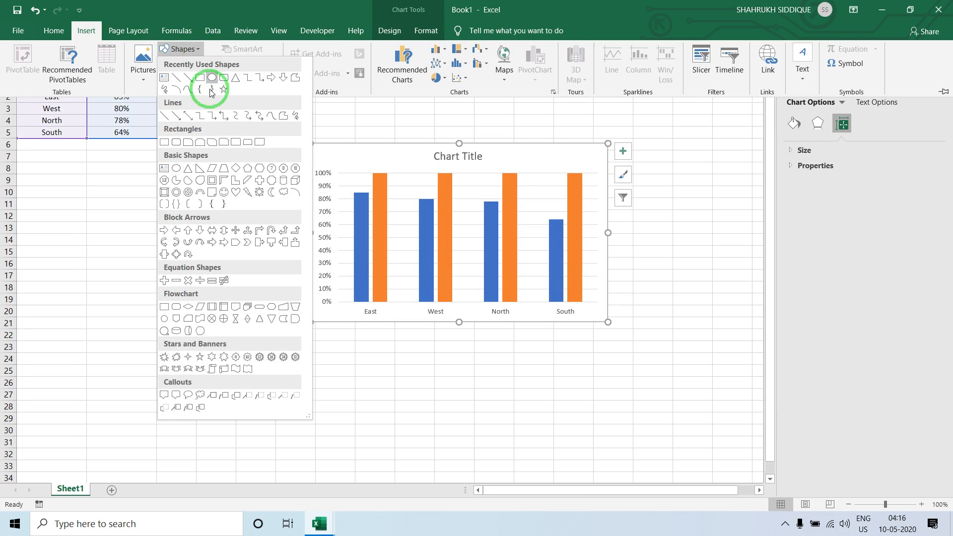
pyautogui.click(224, 169)
pyautogui.click(159, 174)
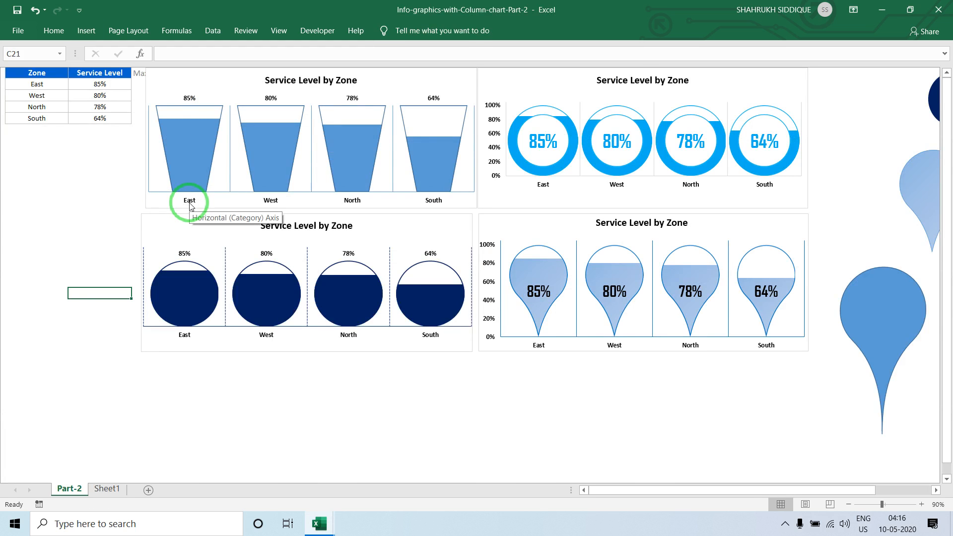
pyautogui.hotkey('alt', 'Tab')
pyautogui.hotkey('alt', 'Tab')
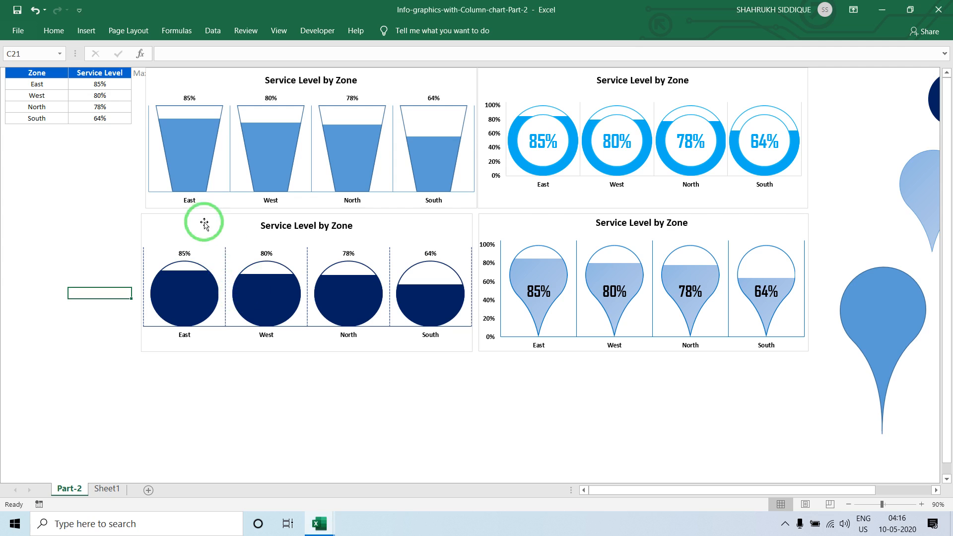
pyautogui.hotkey('alt', 'Tab')
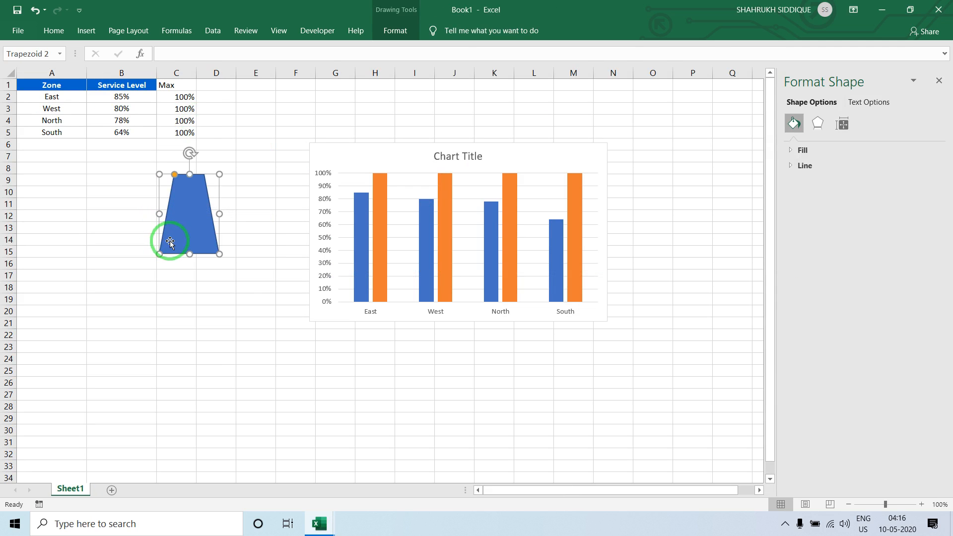
# - Flip the trapezoid vertically so its wide side is at the top
pyautogui.click(434, 23)
pyautogui.click(400, 32)
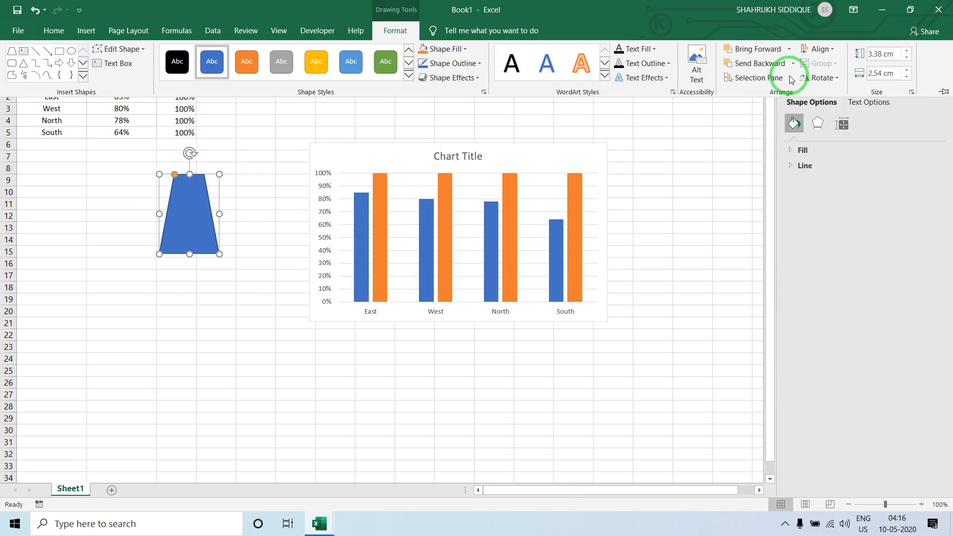
pyautogui.click(815, 77)
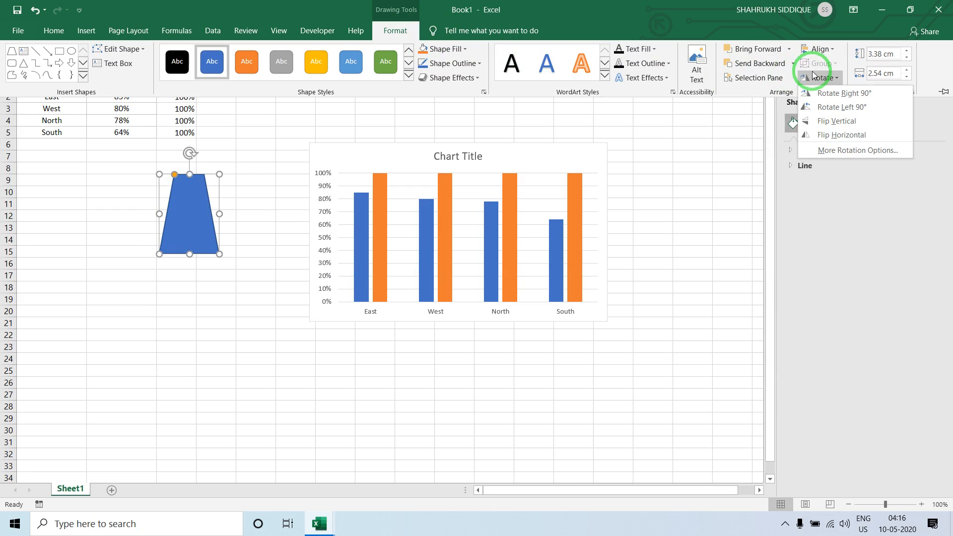
pyautogui.click(837, 121)
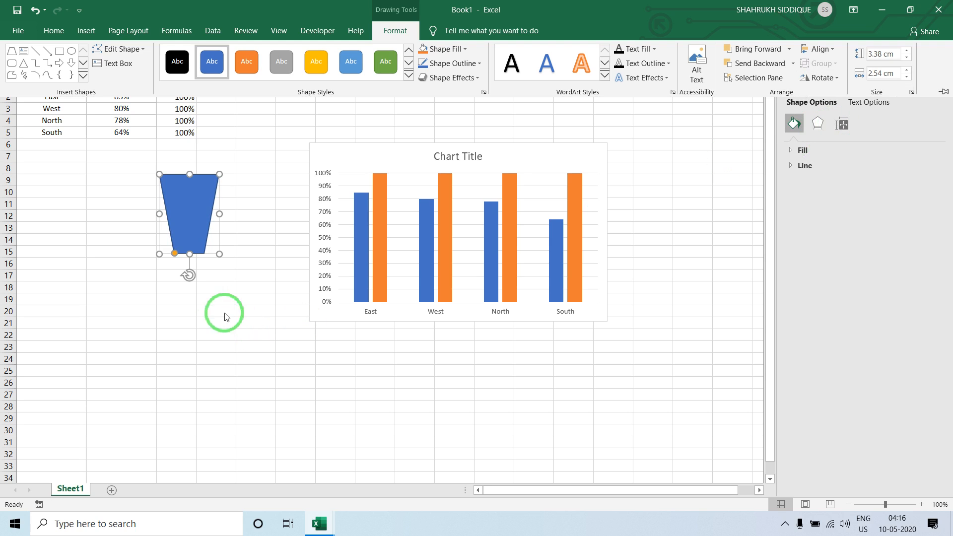
pyautogui.click(220, 214)
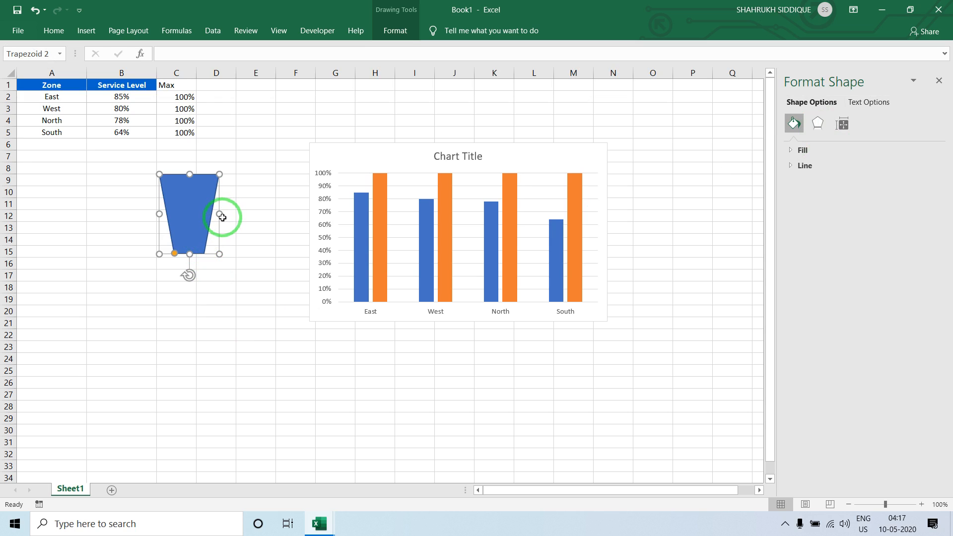
# - Widen the trapezoid to about 3.24 cm and move it below the table, beside the chart
pyautogui.moveTo(221, 213); pyautogui.dragTo(170, 214)
pyautogui.click(211, 210)
pyautogui.click(138, 207)
pyautogui.click(183, 204)
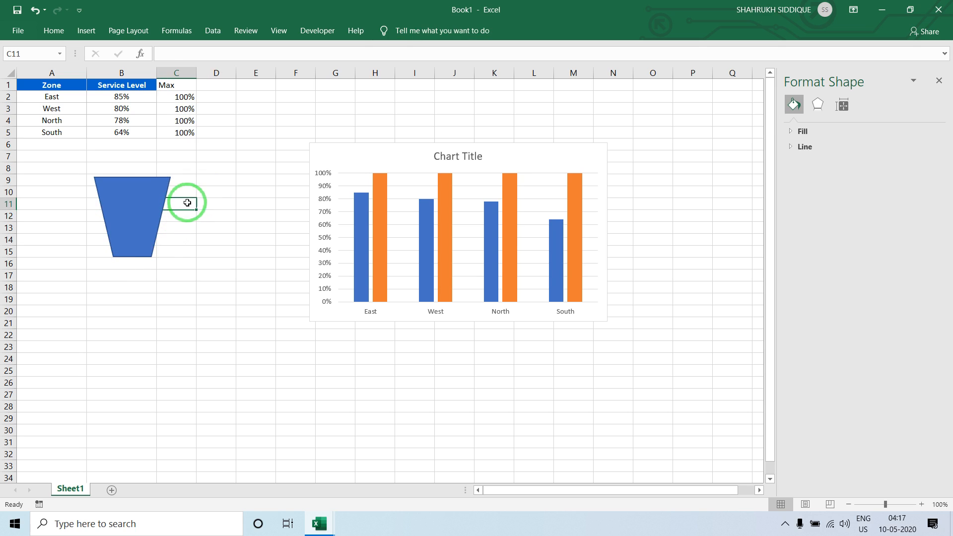
# - Remove the outline from the blue trapezoid
pyautogui.click(140, 199)
pyautogui.click(395, 31)
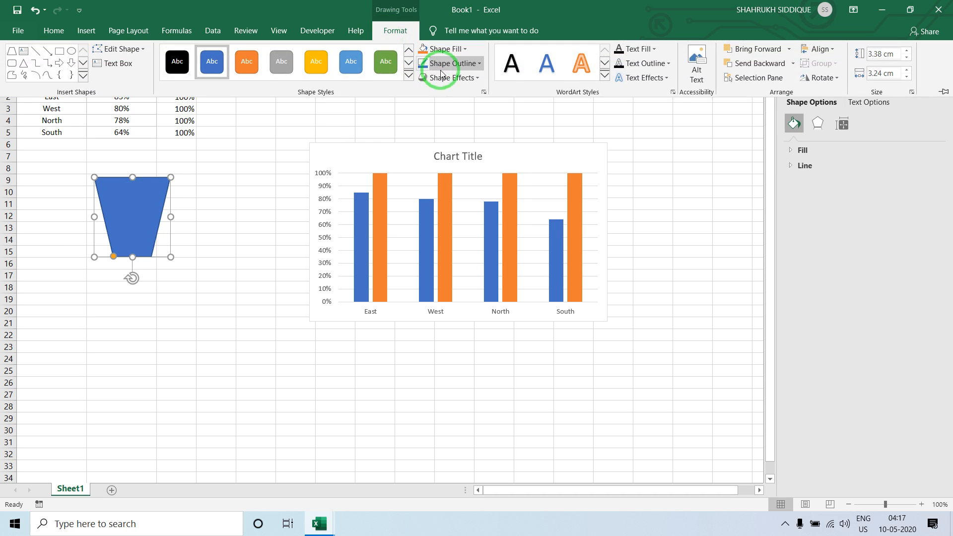
pyautogui.click(450, 63)
pyautogui.click(442, 184)
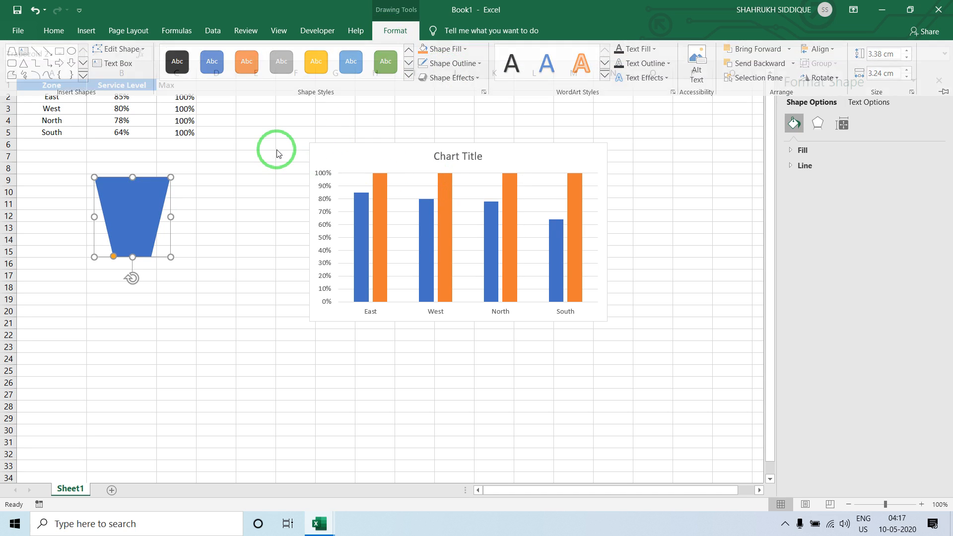
pyautogui.click(244, 169)
# - Check the finished Info-graphics-with-Column-chart-Part-2 workbook, return to Book1 and fill the trapezoid with the third tint of the first blue theme color
pyautogui.hotkey('alt', 'Tab')
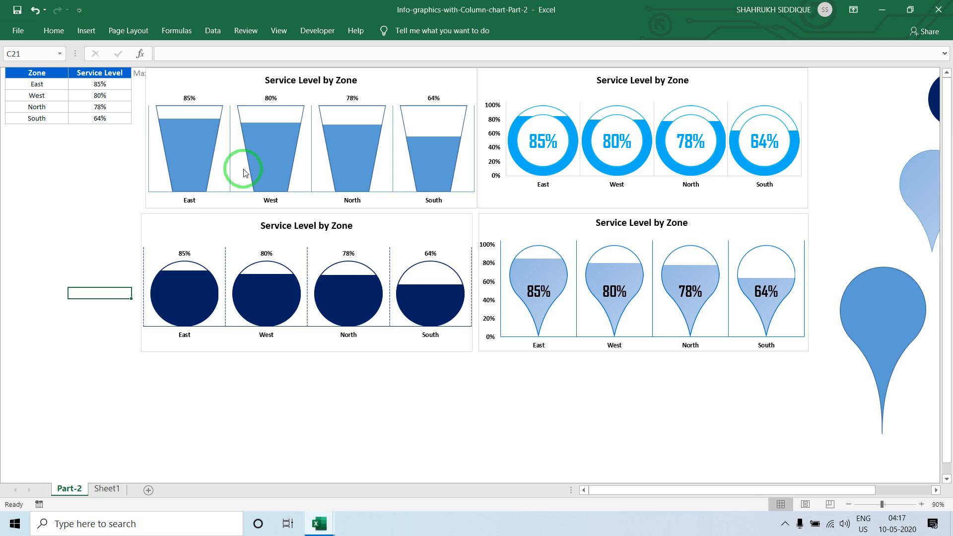
pyautogui.hotkey('alt', 'Tab')
pyautogui.click(138, 187)
pyautogui.click(398, 30)
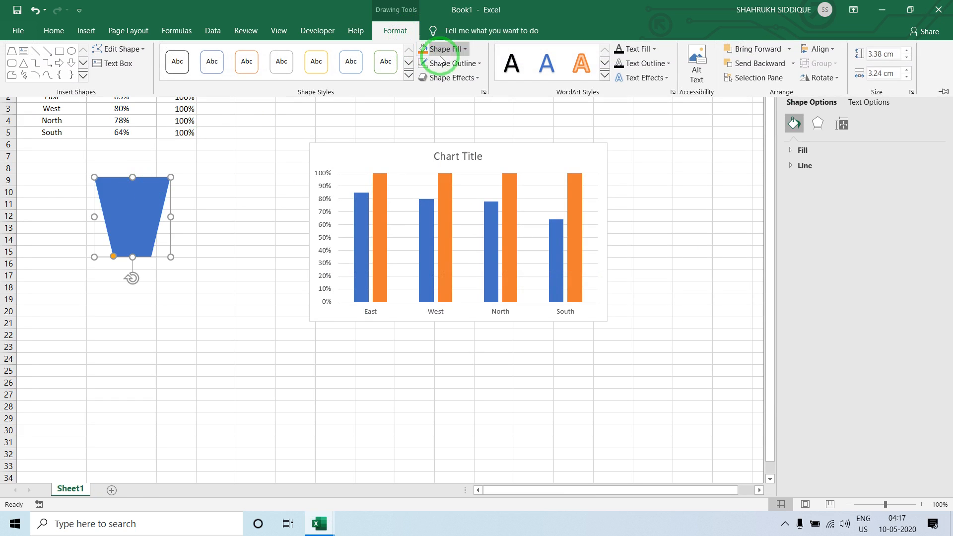
pyautogui.click(443, 48)
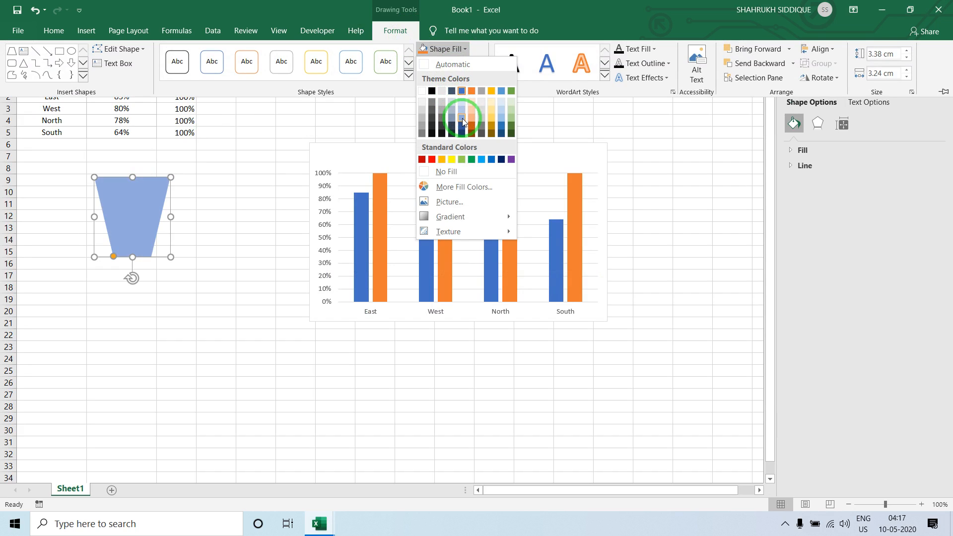
pyautogui.click(462, 116)
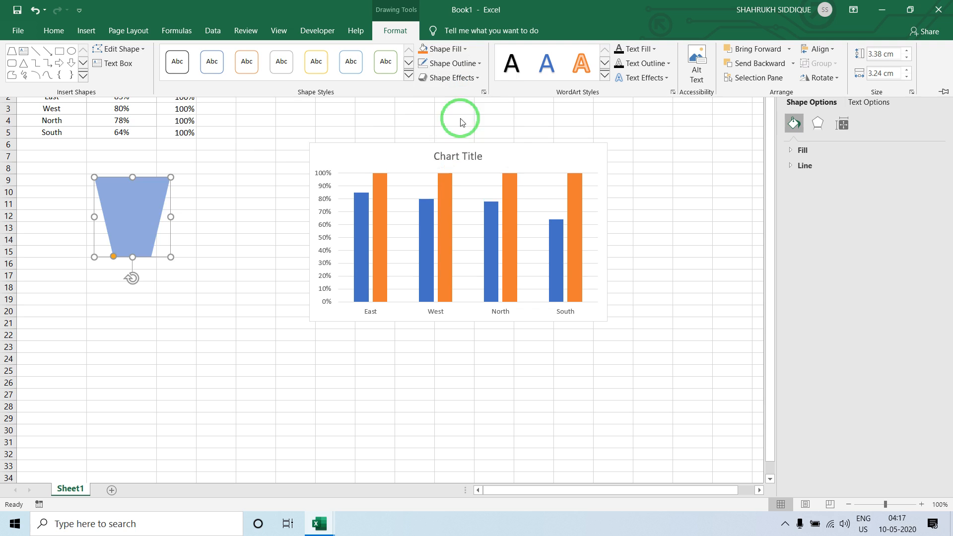
pyautogui.click(167, 198)
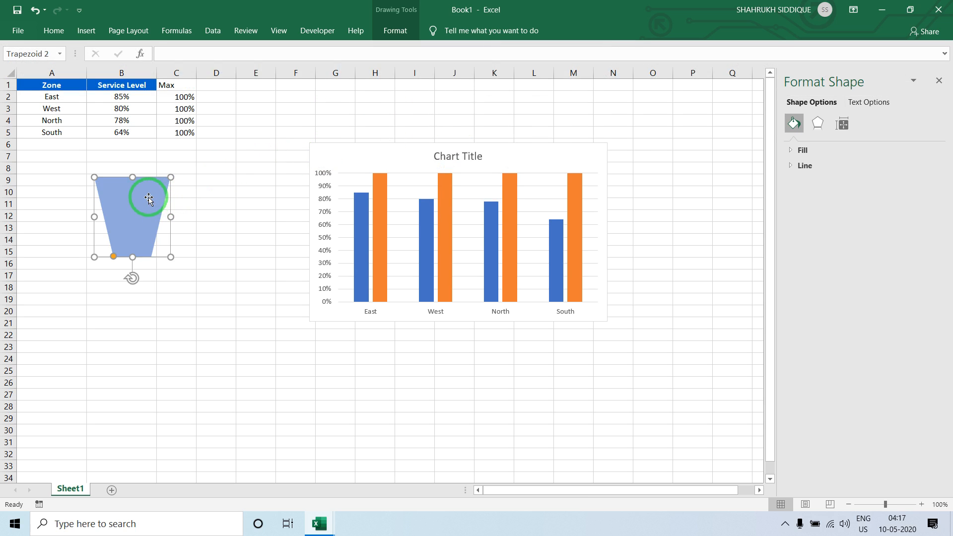
# - Compare with the finished workbook again and fill the trapezoid with the third tint of the second, lighter blue theme color
pyautogui.hotkey('alt', 'Tab')
pyautogui.hotkey('alt', 'Tab')
pyautogui.click(397, 32)
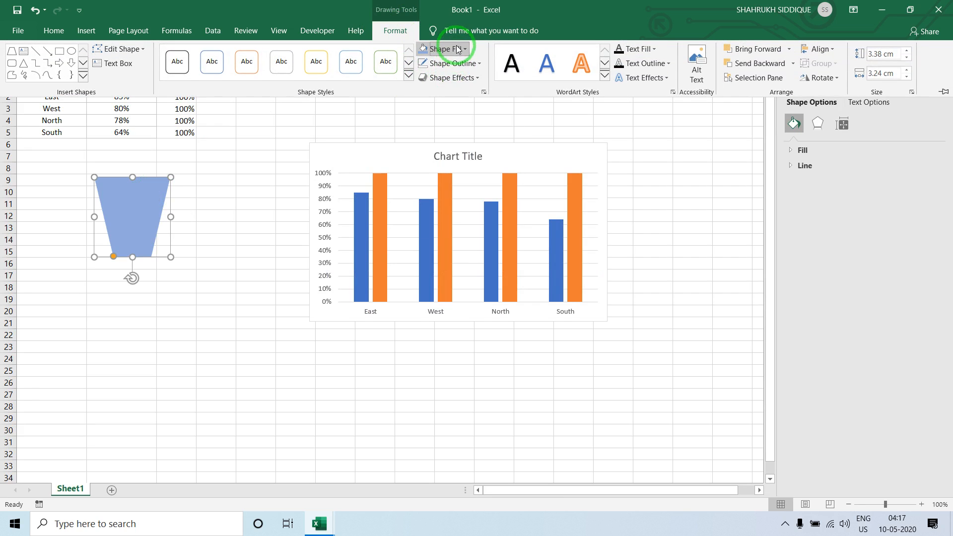
pyautogui.click(458, 49)
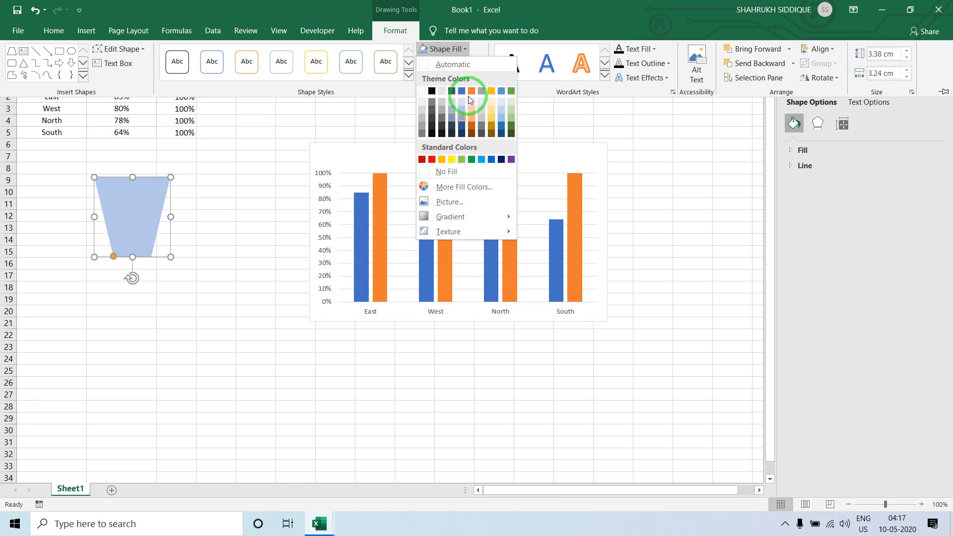
pyautogui.click(502, 116)
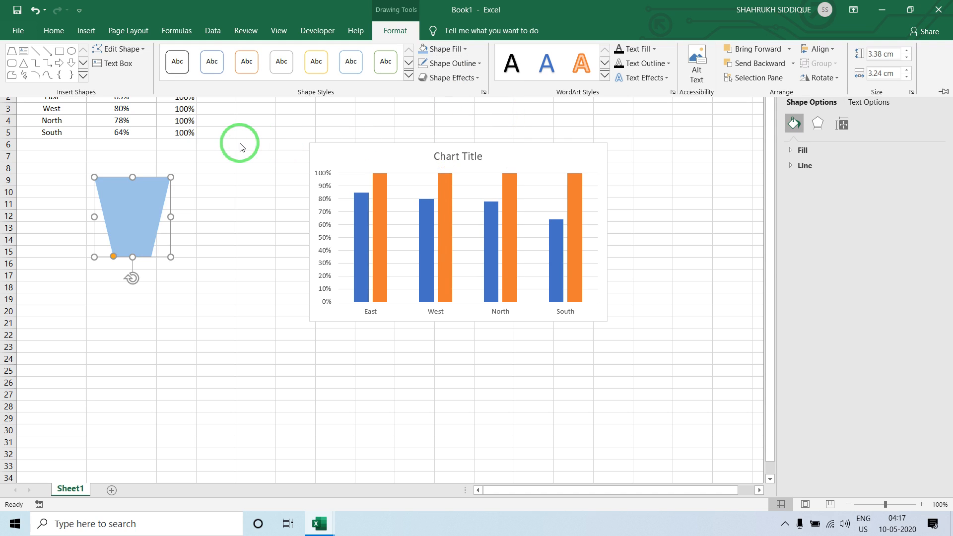
pyautogui.click(241, 144)
# - Duplicate the light blue trapezoid and place the copy between the original and the chart
pyautogui.click(159, 184)
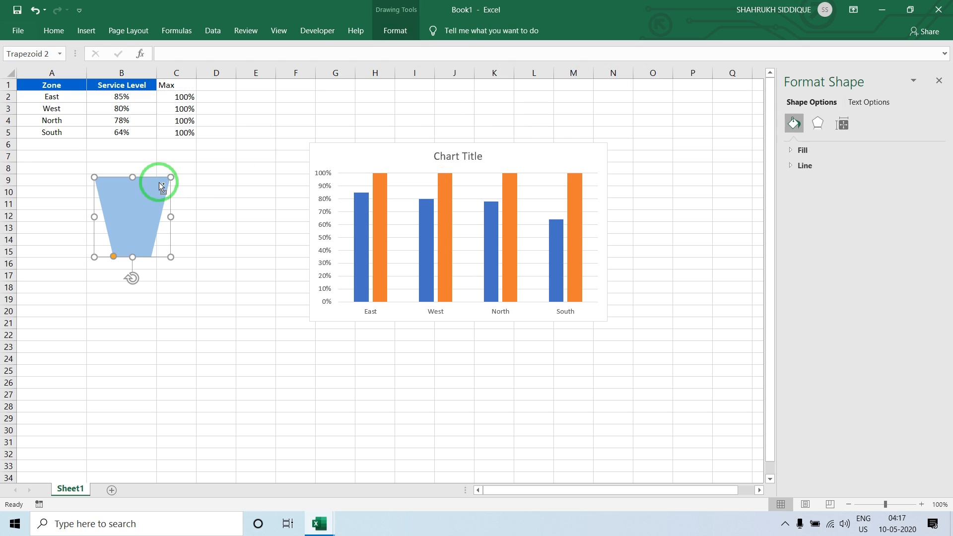
pyautogui.hotkey('ctrl', 'c')
pyautogui.click(217, 174)
pyautogui.hotkey('ctrl', 'v')
pyautogui.moveTo(217, 170); pyautogui.dragTo(193, 206)
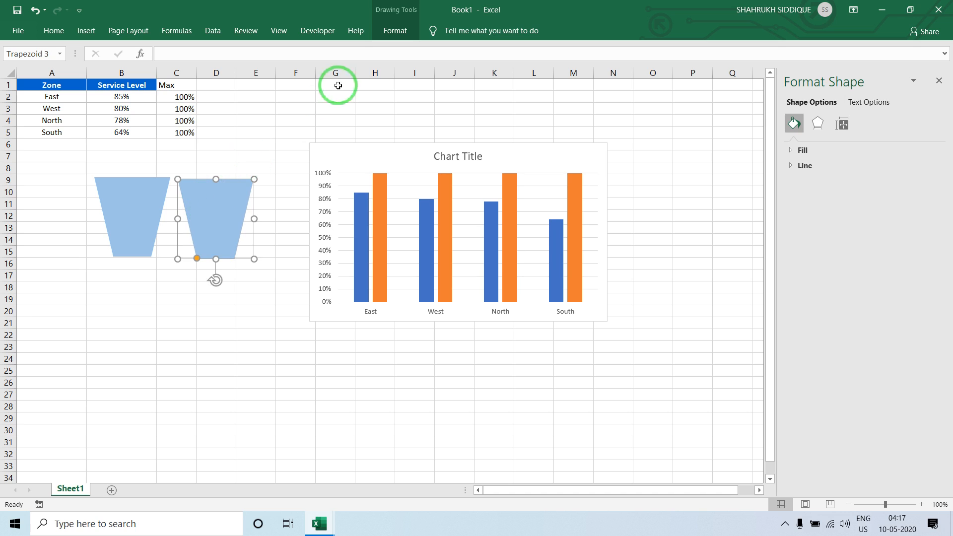
# - Give the copied trapezoid no fill and a blue theme-color outline 1½ pt thick
pyautogui.click(400, 35)
pyautogui.click(444, 48)
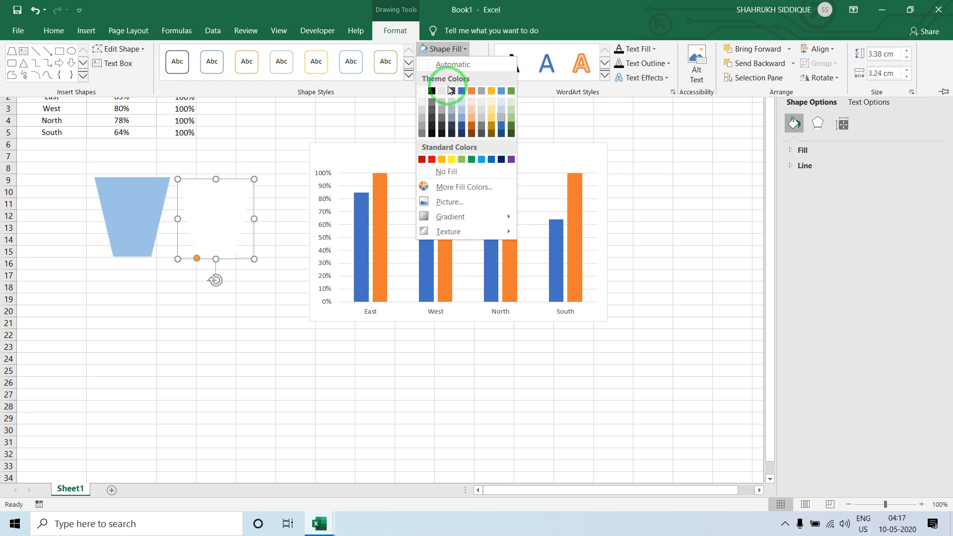
pyautogui.press('Escape')
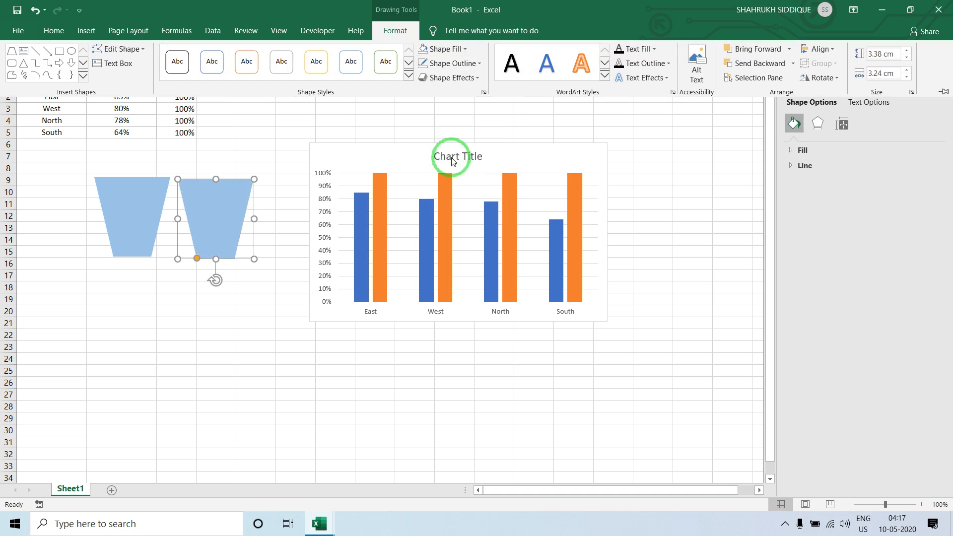
pyautogui.click(449, 63)
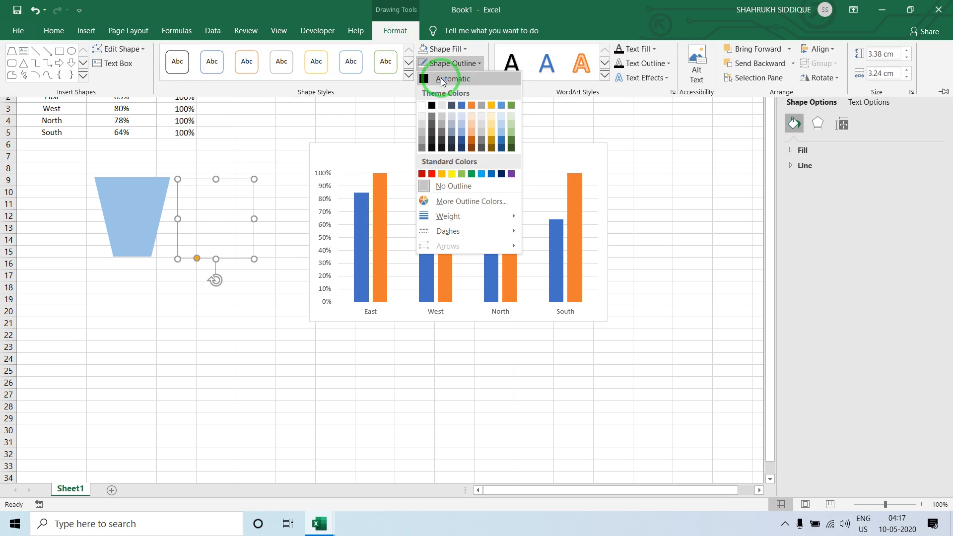
pyautogui.click(462, 105)
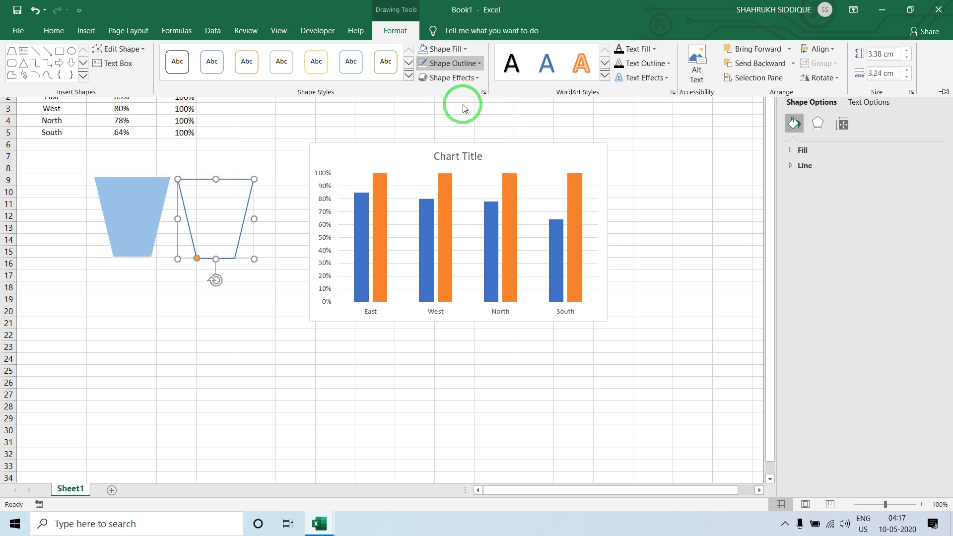
pyautogui.click(453, 63)
pyautogui.moveTo(487, 214)
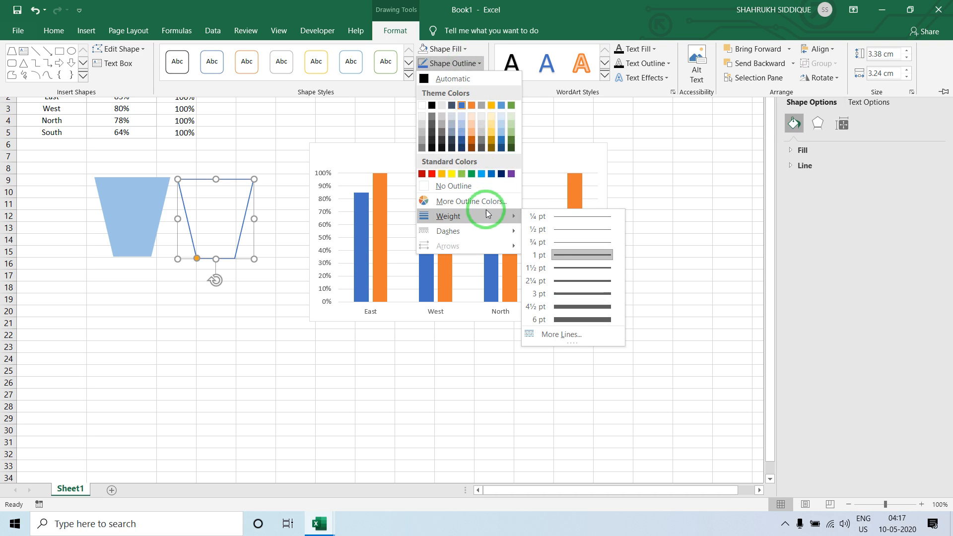
pyautogui.click(583, 269)
pyautogui.click(176, 287)
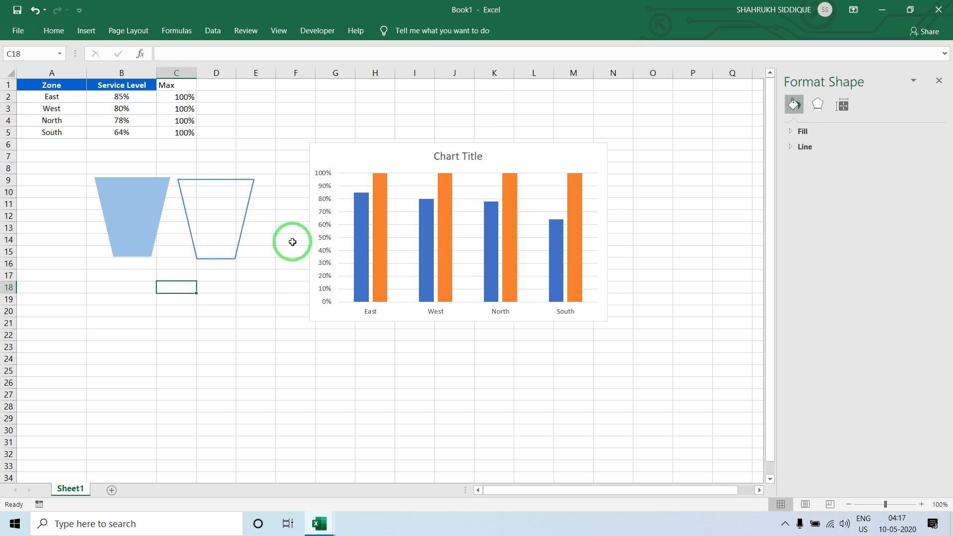
# - Copy the outlined trapezoid and paste it as the fill of only the East column in the Max series
pyautogui.click(243, 219)
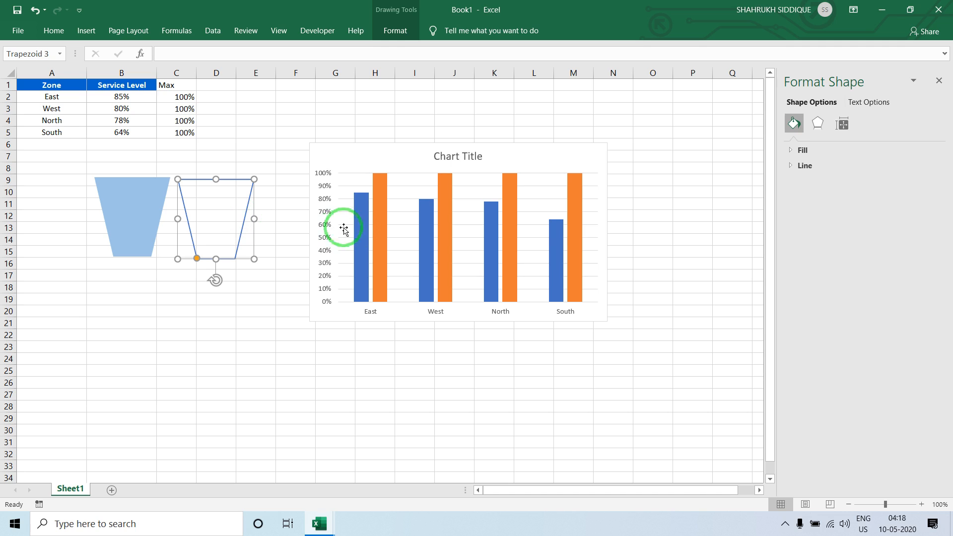
pyautogui.click(377, 225)
pyautogui.click(376, 226)
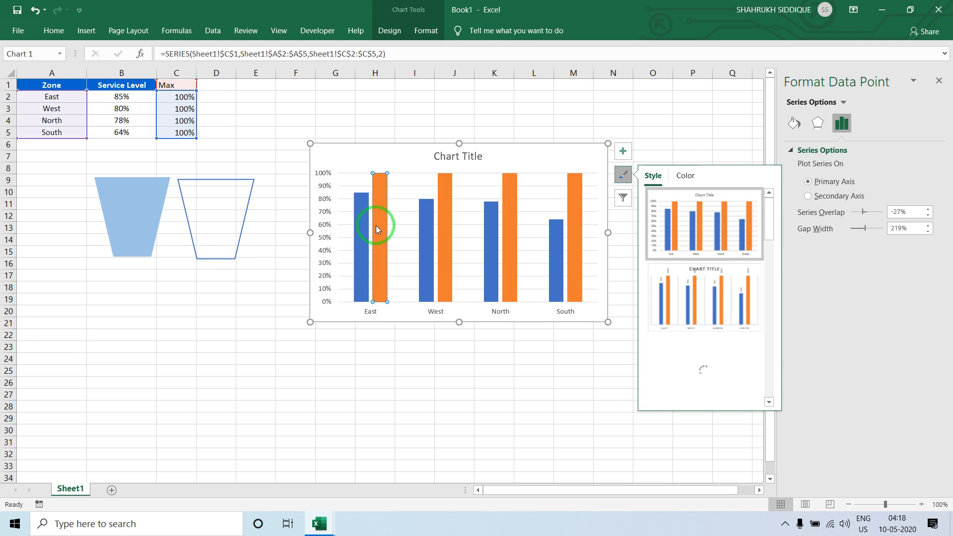
pyautogui.click(245, 216)
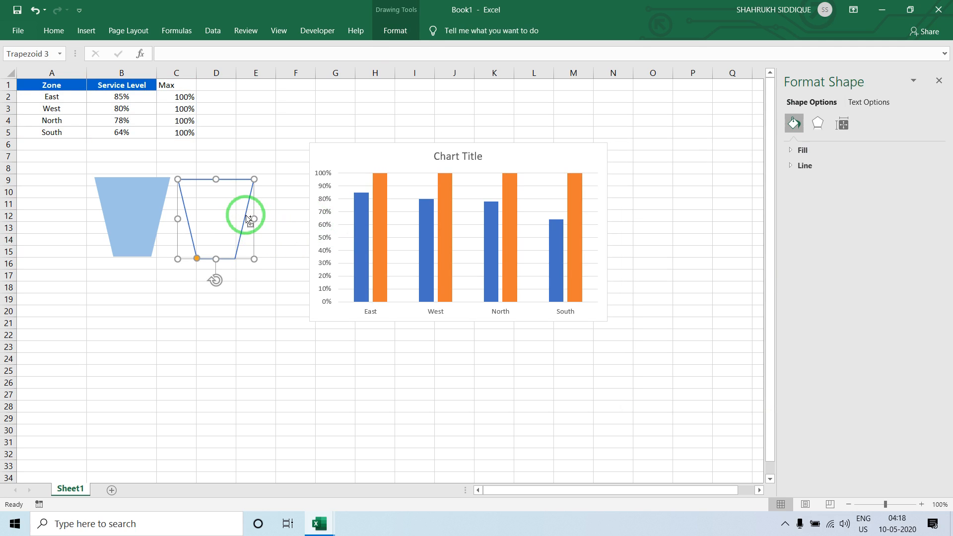
pyautogui.click(380, 215)
pyautogui.click(380, 216)
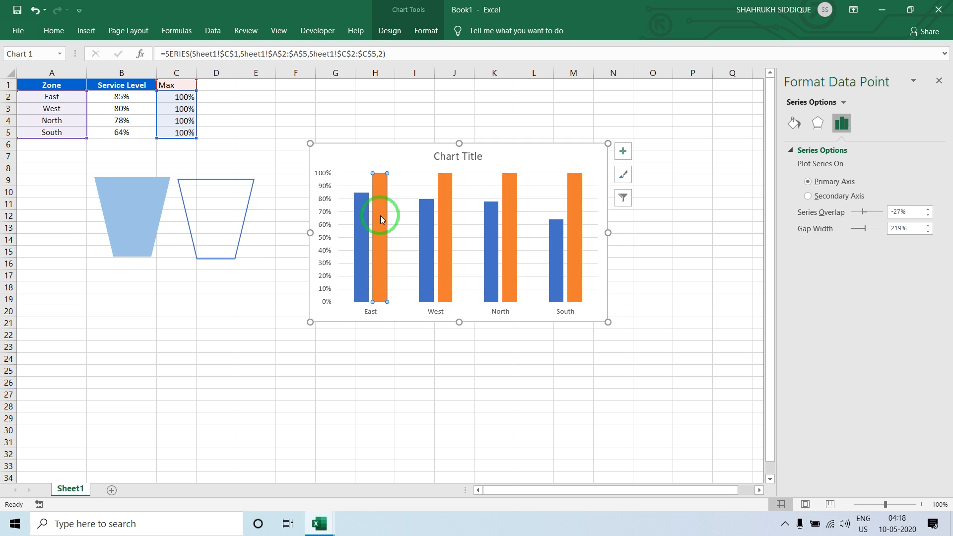
pyautogui.hotkey('ctrl', 'v')
pyautogui.click(286, 145)
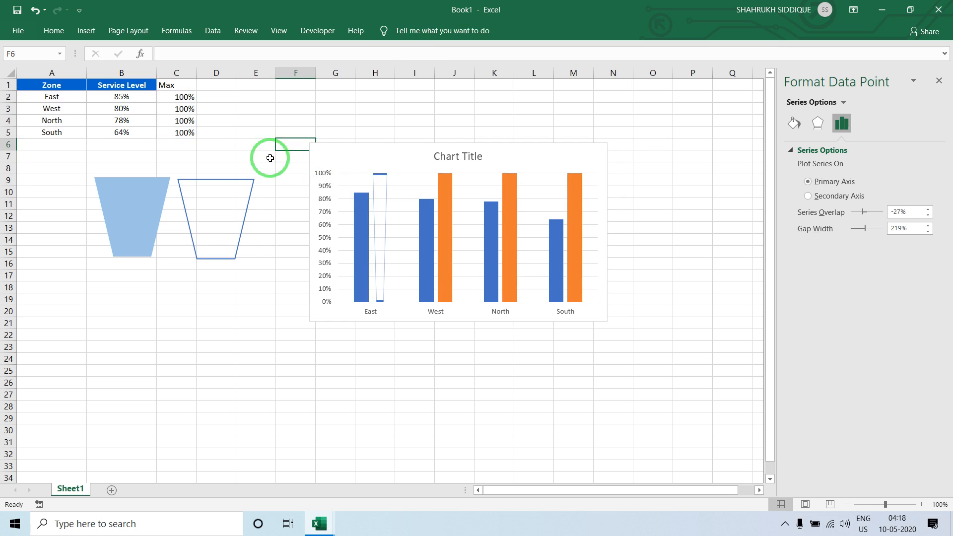
# - Paste the outlined trapezoid as the fill of all columns in the Max series
pyautogui.click(250, 193)
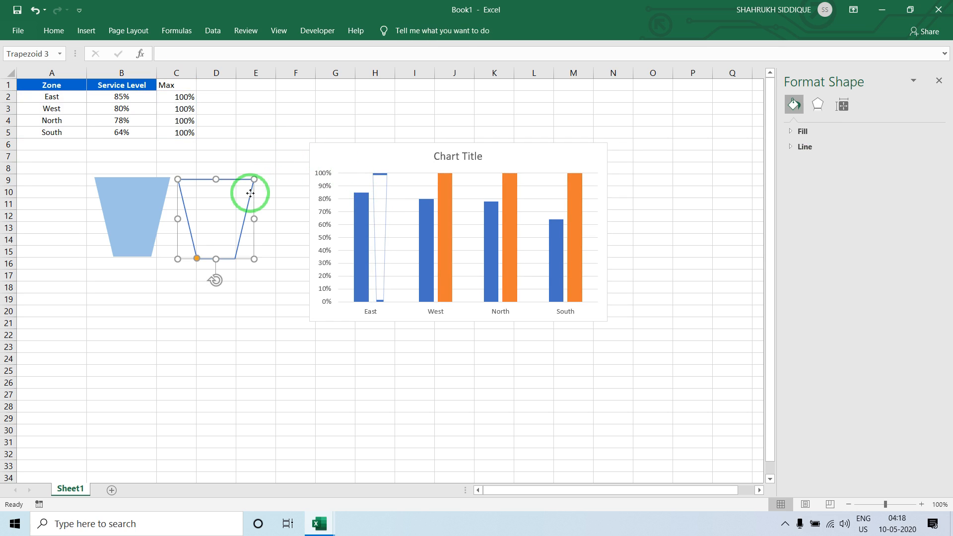
pyautogui.click(380, 216)
pyautogui.hotkey('ctrl', 'v')
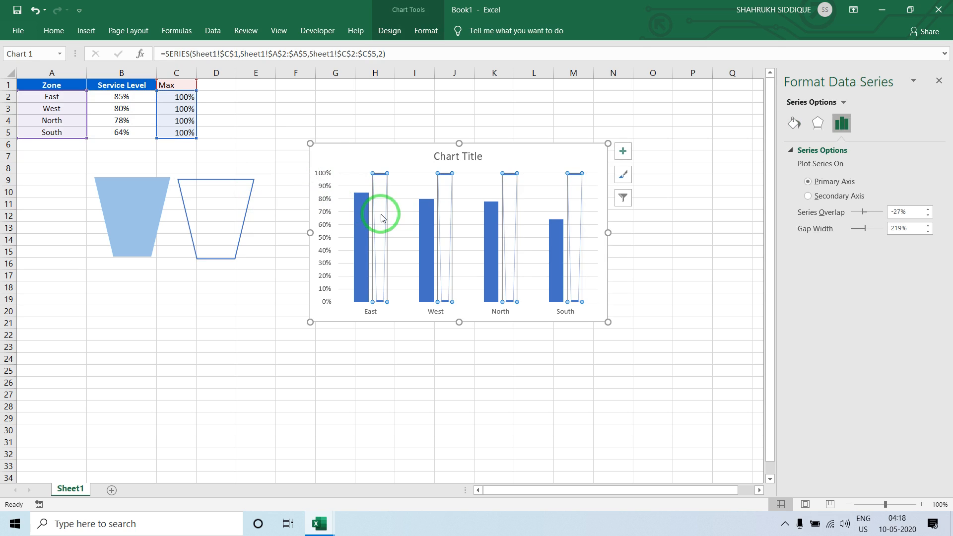
# - Set the Max series picture fill to Stack and Scale with 1 unit per picture
pyautogui.click(795, 123)
pyautogui.click(803, 150)
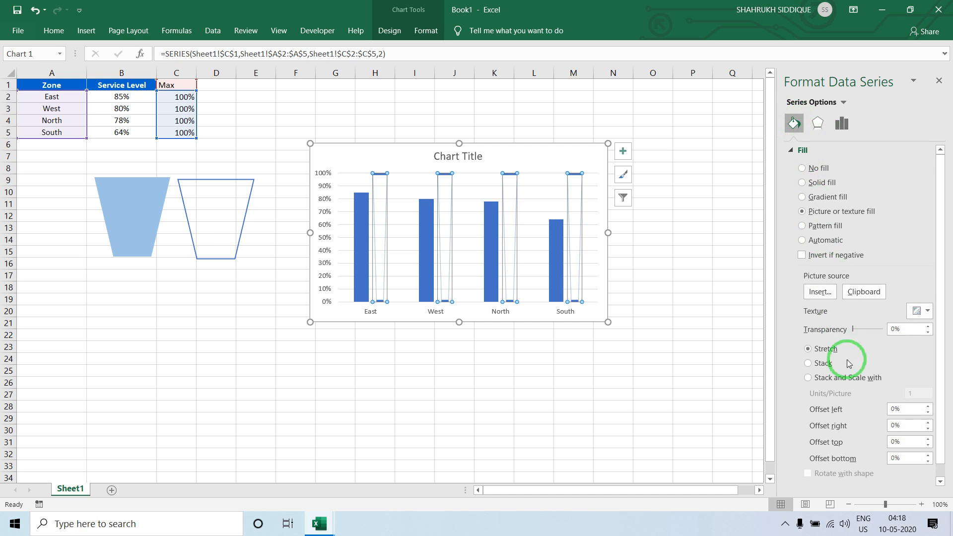
pyautogui.click(839, 382)
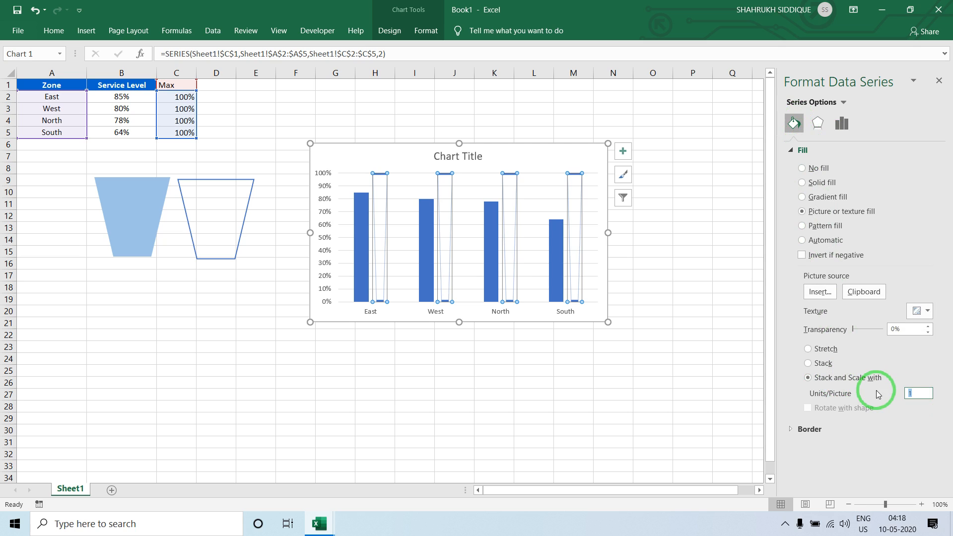
pyautogui.write('1')
pyautogui.click(398, 384)
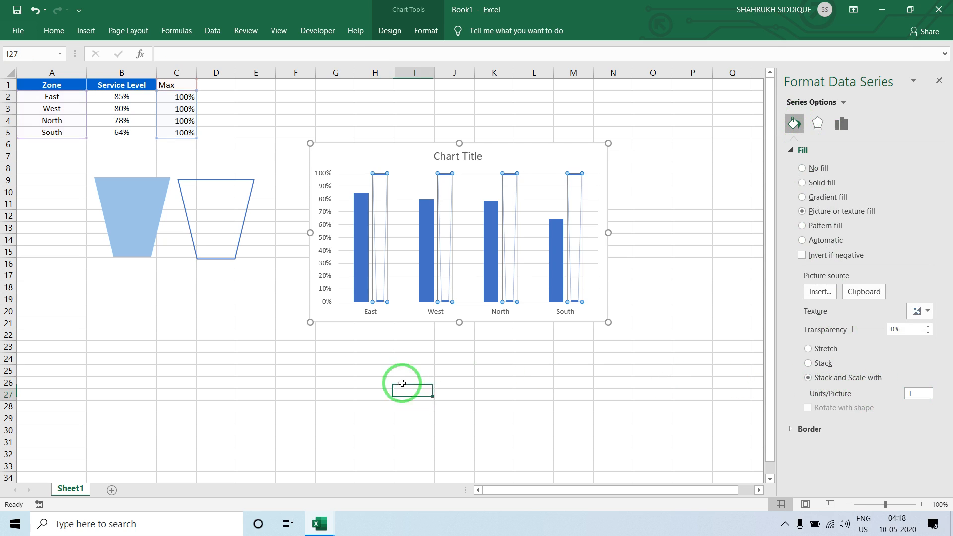
# - Paste the light blue trapezoid as the fill of all Service Level columns and set the picture fill to Stack and Scale with
pyautogui.click(150, 219)
pyautogui.click(354, 233)
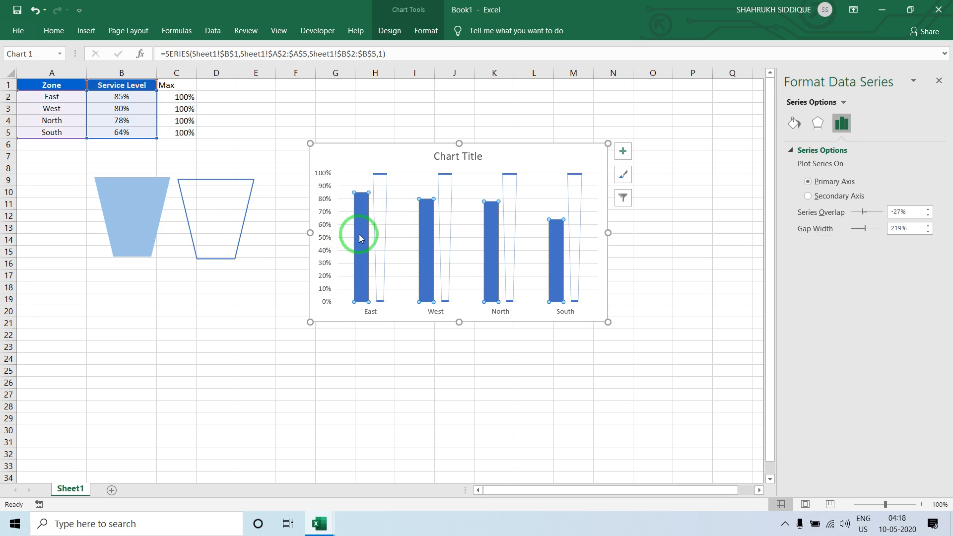
pyautogui.click(360, 234)
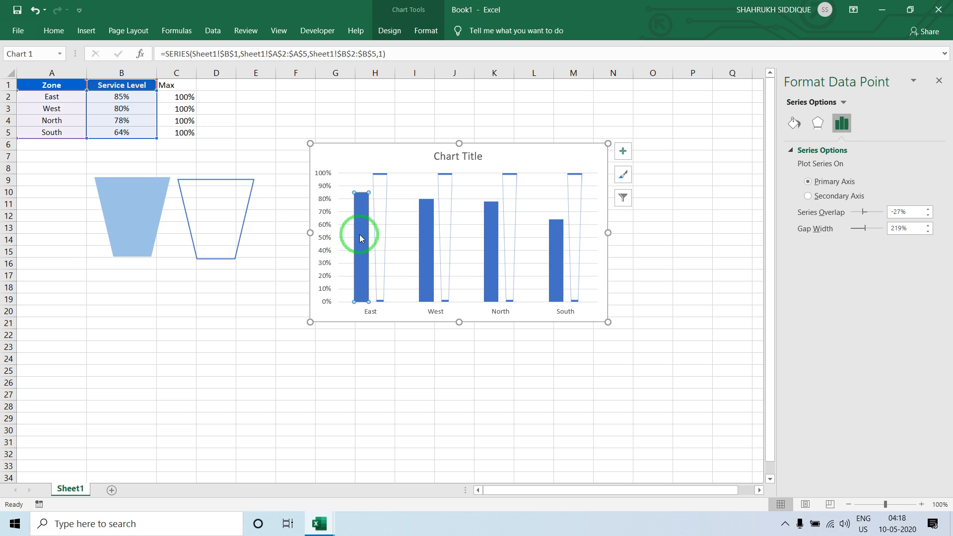
pyautogui.click(364, 374)
pyautogui.click(359, 266)
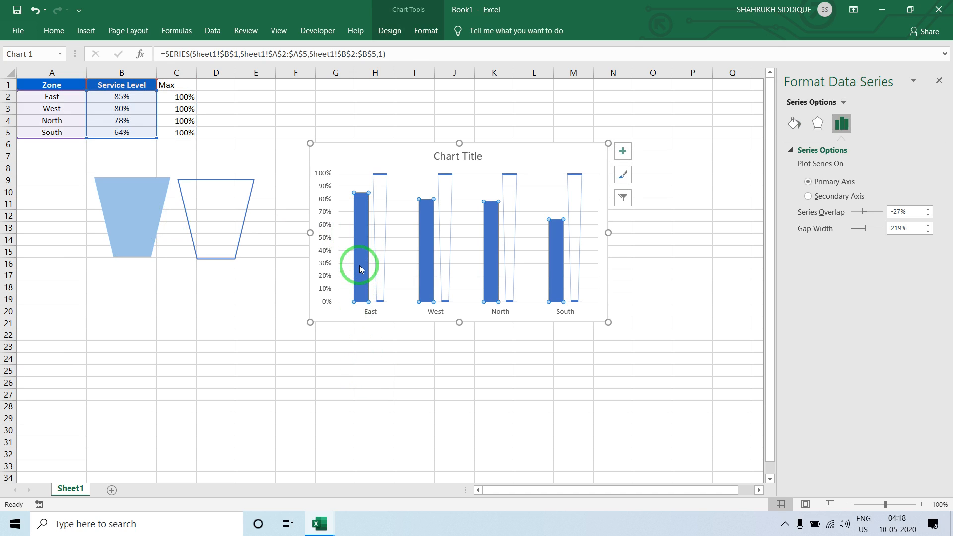
pyautogui.hotkey('ctrl', 'v')
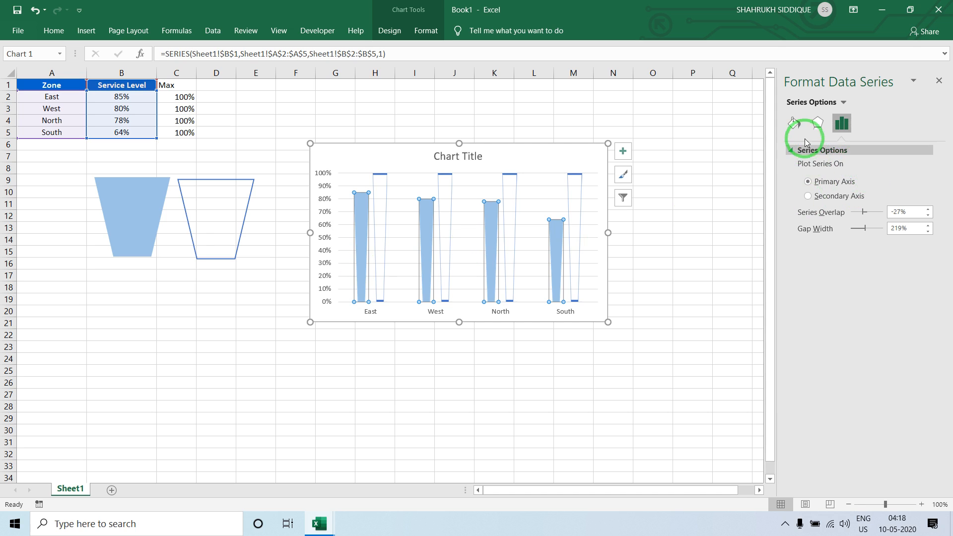
pyautogui.click(794, 122)
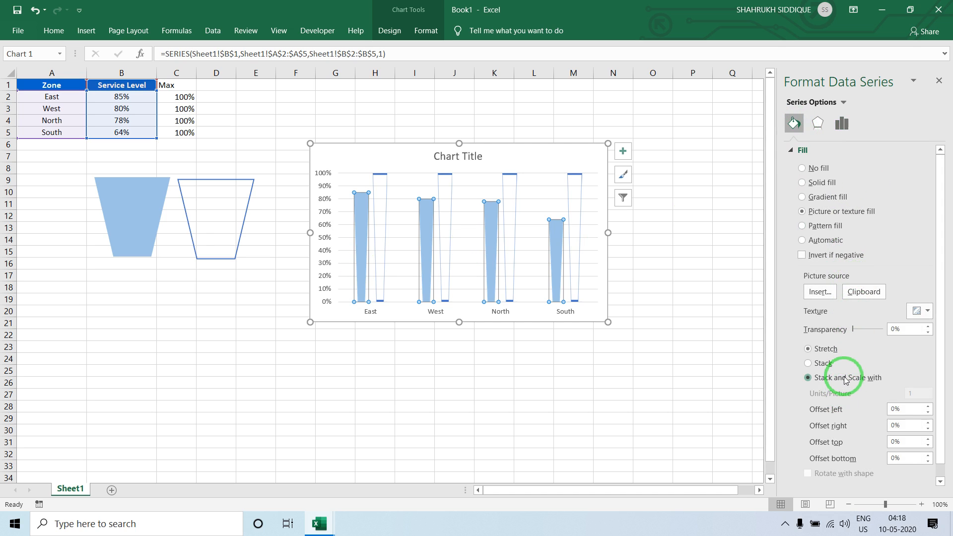
pyautogui.click(726, 346)
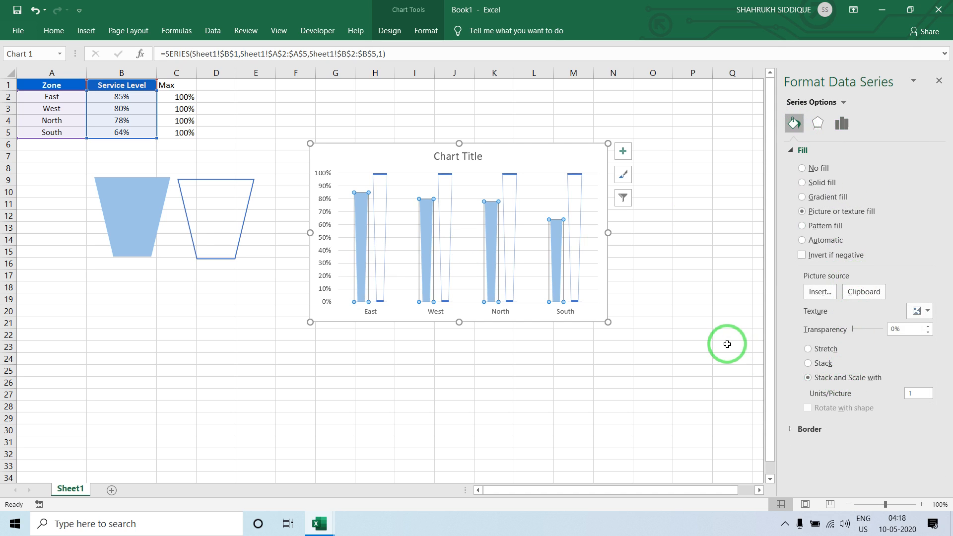
# - Set the Max series gap width to 50% and its series overlap to 100%
pyautogui.click(510, 228)
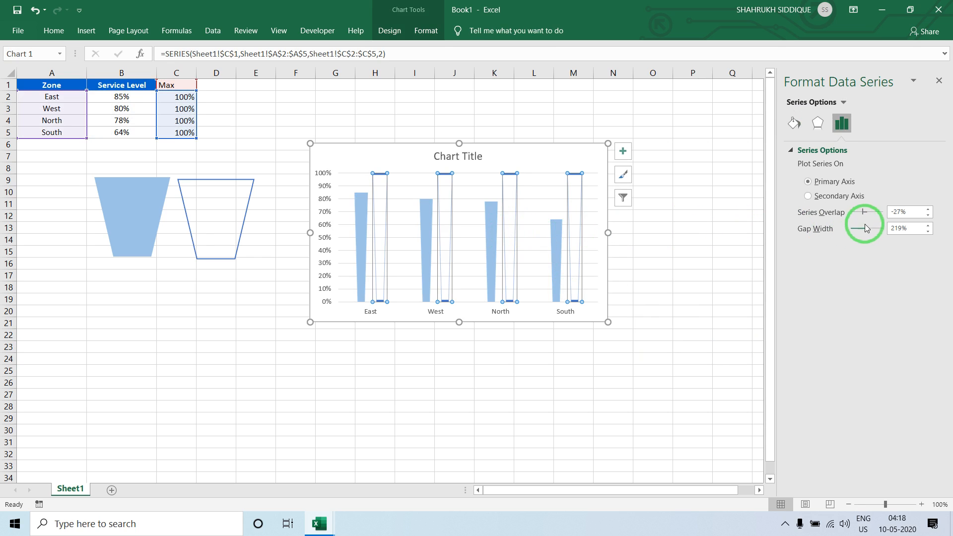
pyautogui.moveTo(908, 229); pyautogui.dragTo(791, 231)
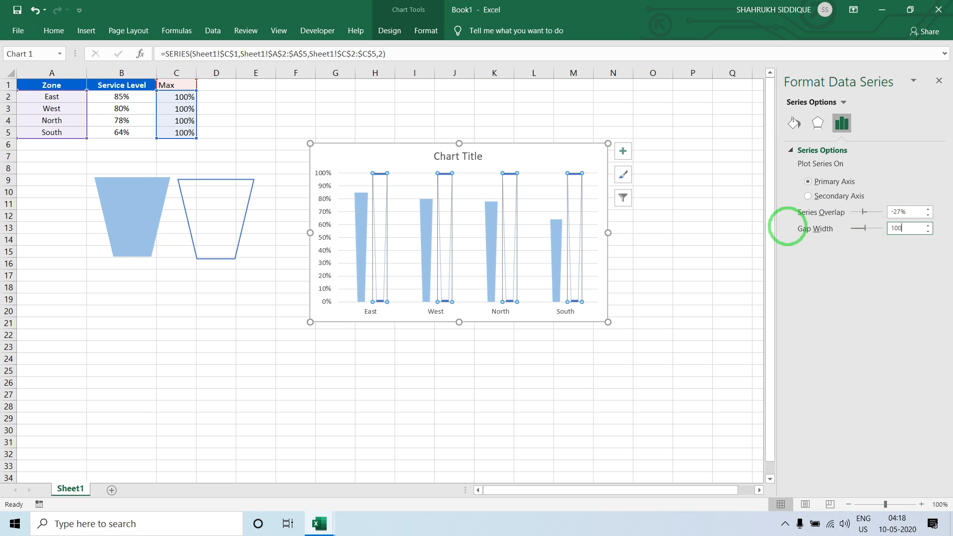
pyautogui.press('Return')
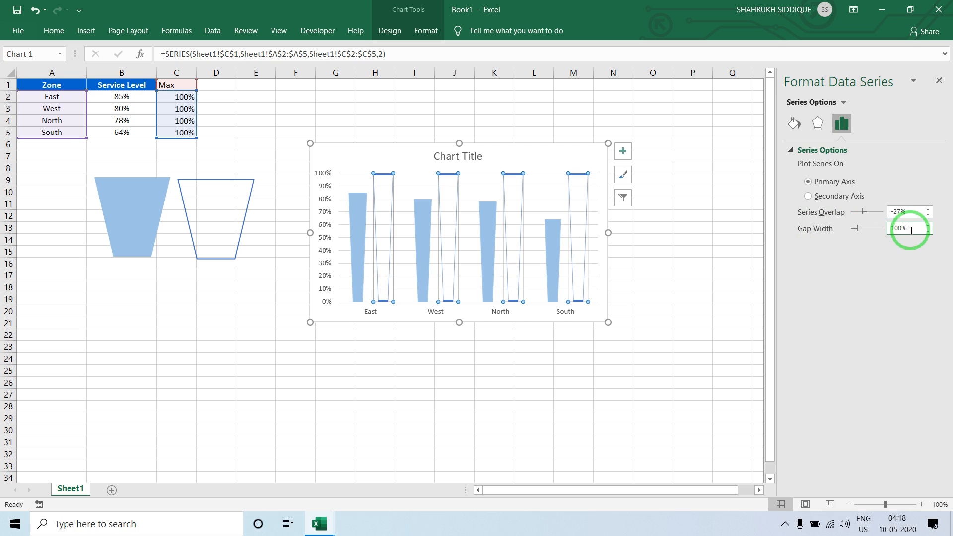
pyautogui.moveTo(911, 230); pyautogui.dragTo(844, 227)
pyautogui.press('Return')
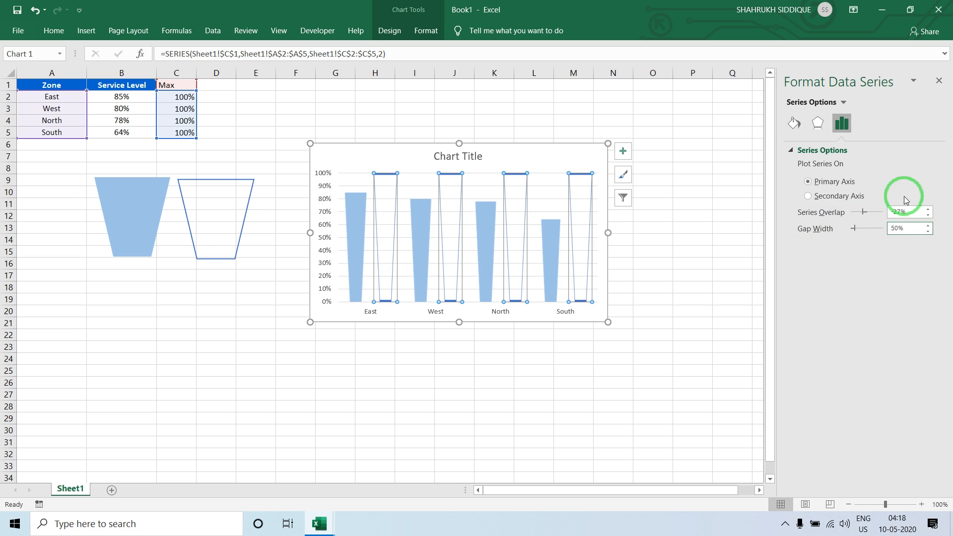
pyautogui.moveTo(862, 214); pyautogui.dragTo(894, 221)
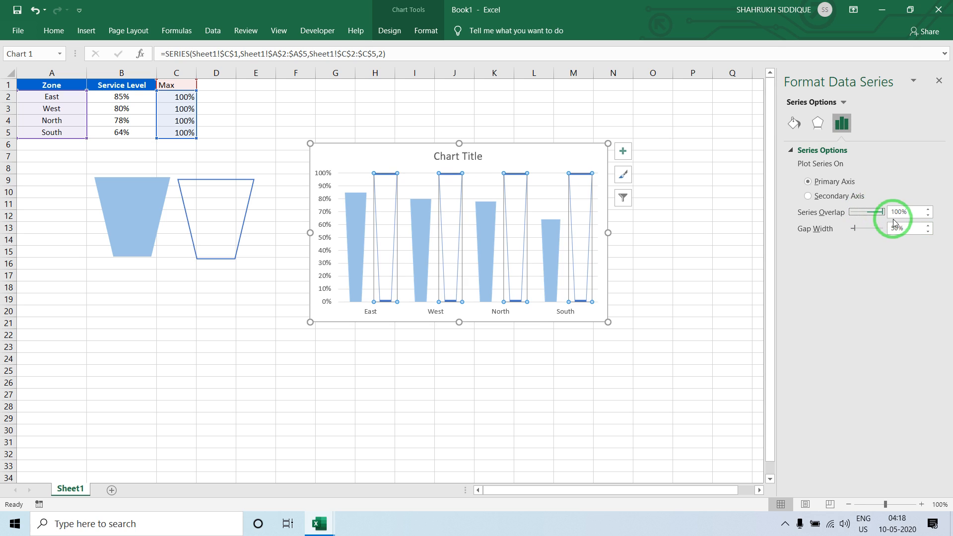
pyautogui.click(674, 209)
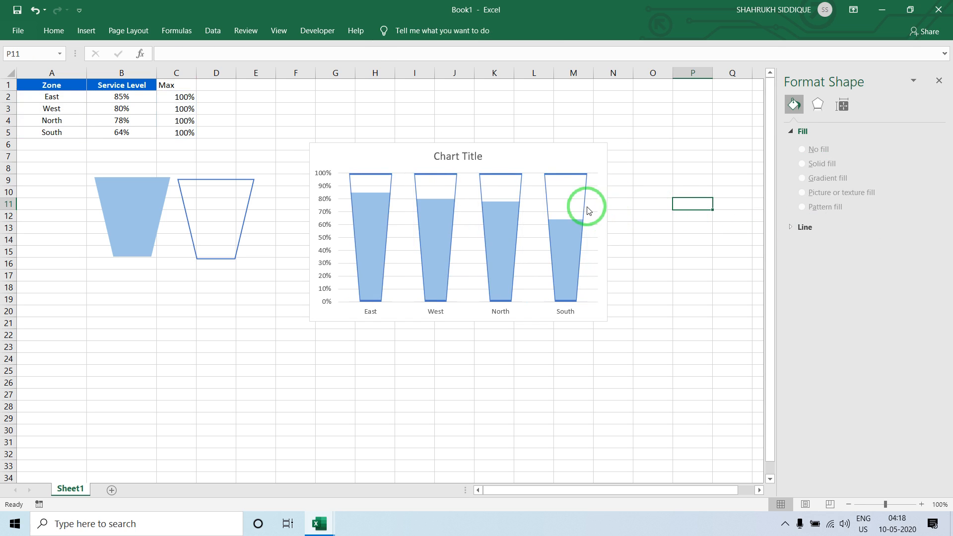
# - Enlarge the chart by widening it on both sides and extending it upward to about row 5
pyautogui.click(598, 189)
pyautogui.click(639, 240)
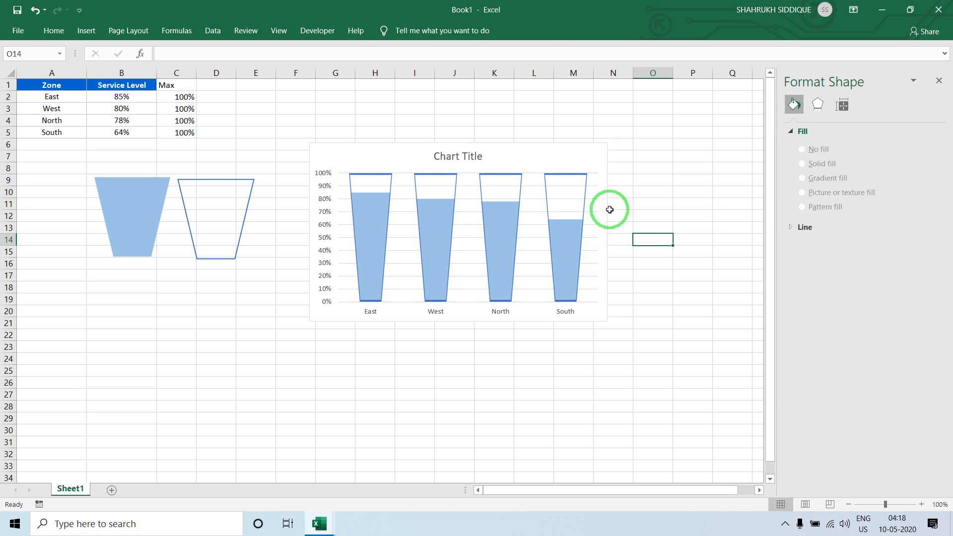
pyautogui.click(608, 212)
pyautogui.moveTo(609, 231); pyautogui.dragTo(670, 235)
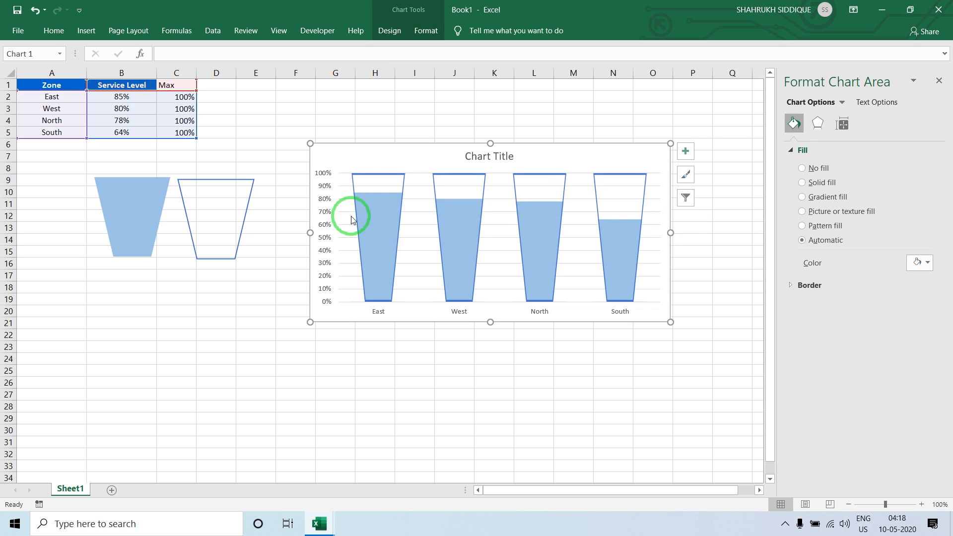
pyautogui.moveTo(309, 231); pyautogui.dragTo(280, 233)
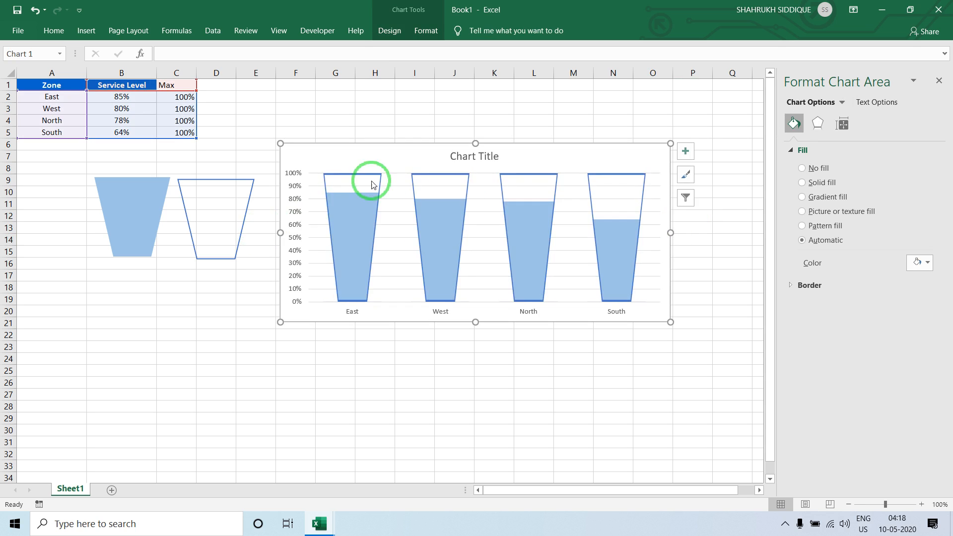
pyautogui.click(474, 147)
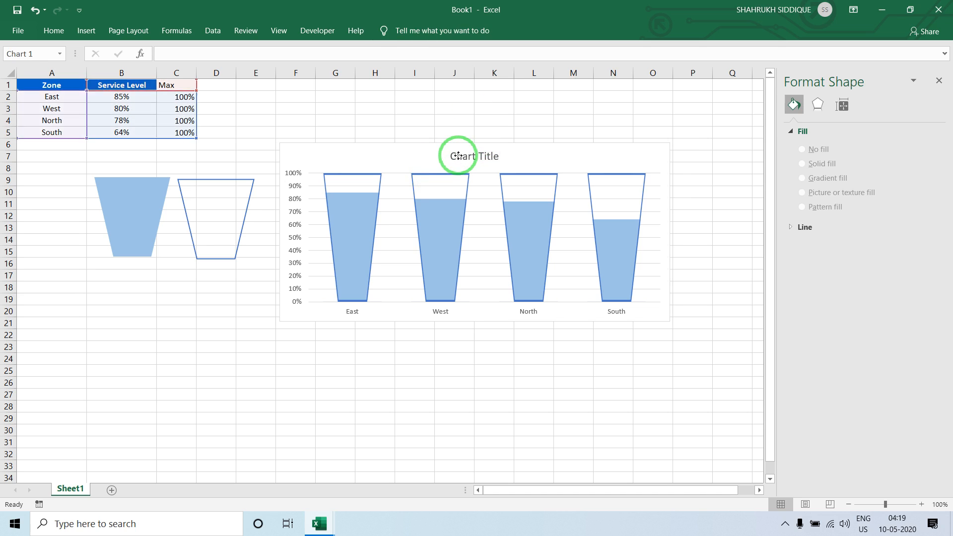
pyautogui.moveTo(473, 143); pyautogui.dragTo(475, 124)
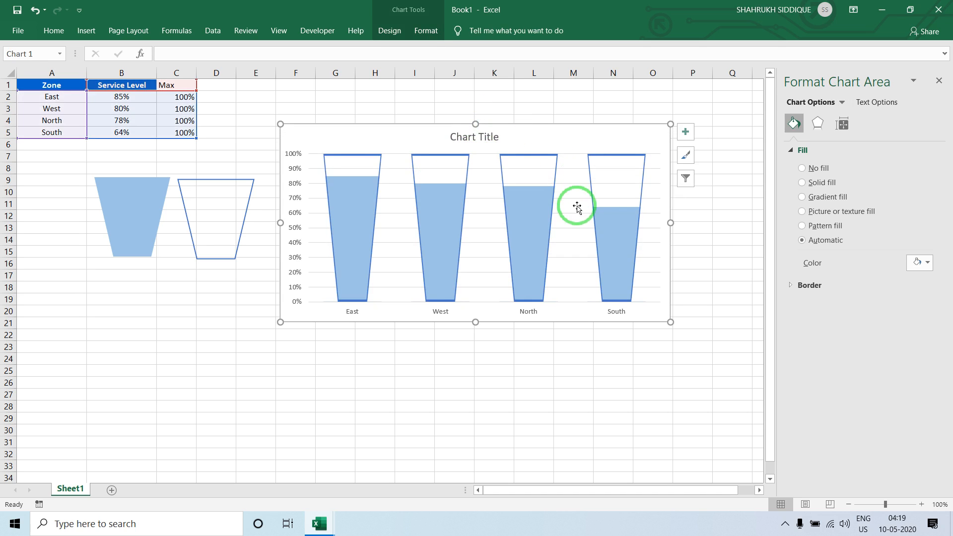
# - Change East's Service Level value in cell B2 to 20% to test the chart's fill
pyautogui.click(121, 96)
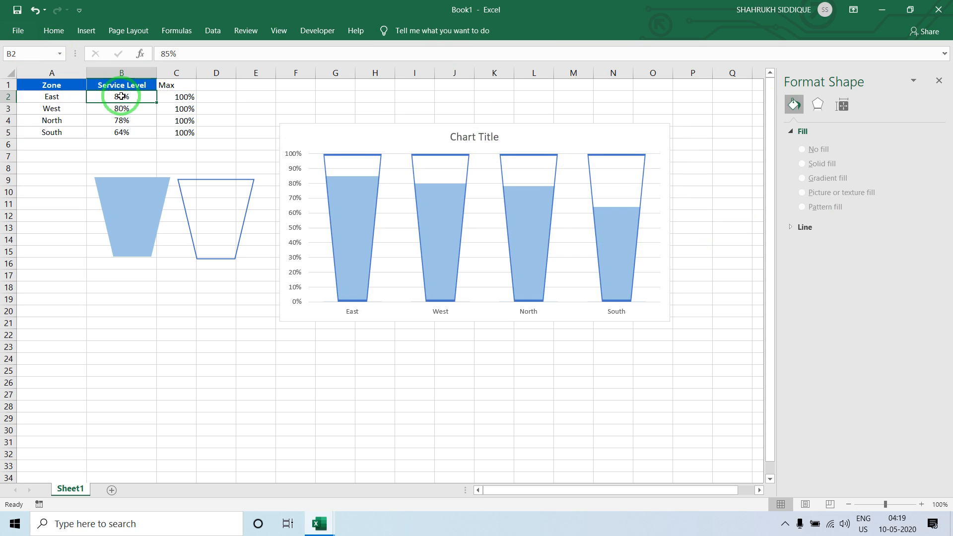
pyautogui.write('20')
pyautogui.press('Return')
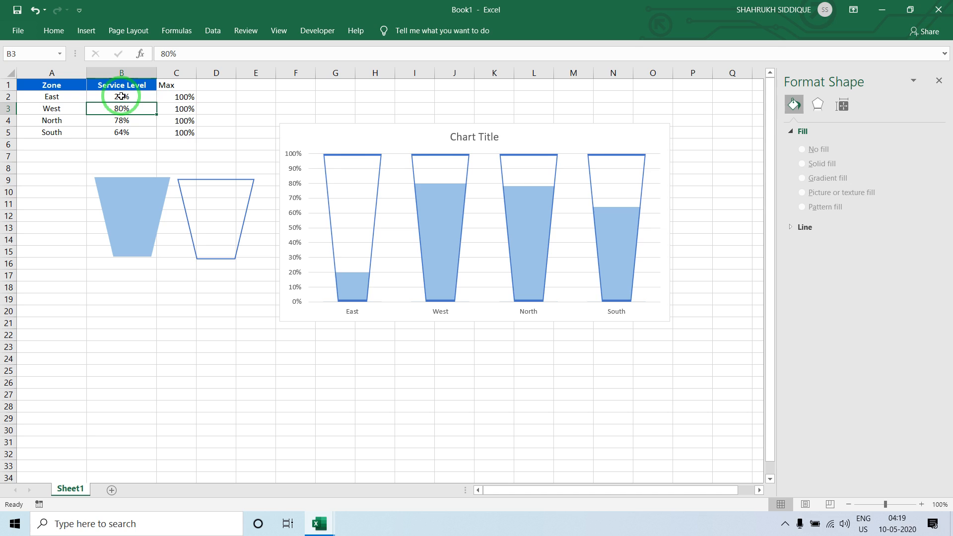
pyautogui.click(153, 183)
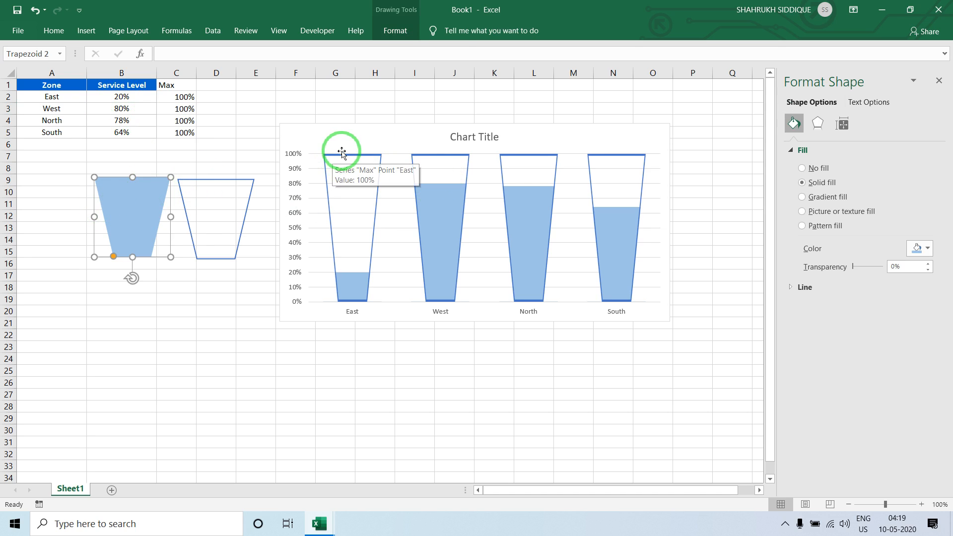
pyautogui.click(366, 137)
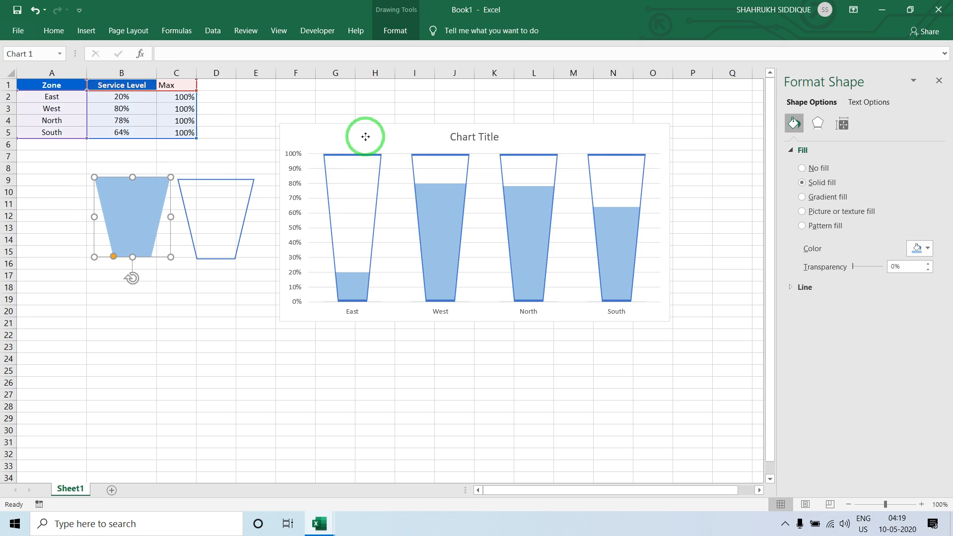
# - Undo the test value, chart resizing, overlap, gap width and picture fills back to the plain clustered columns
pyautogui.hotkey('ctrl', 'z')
pyautogui.hotkey('ctrl', 'z')
pyautogui.hotkey('ctrl', 'z')
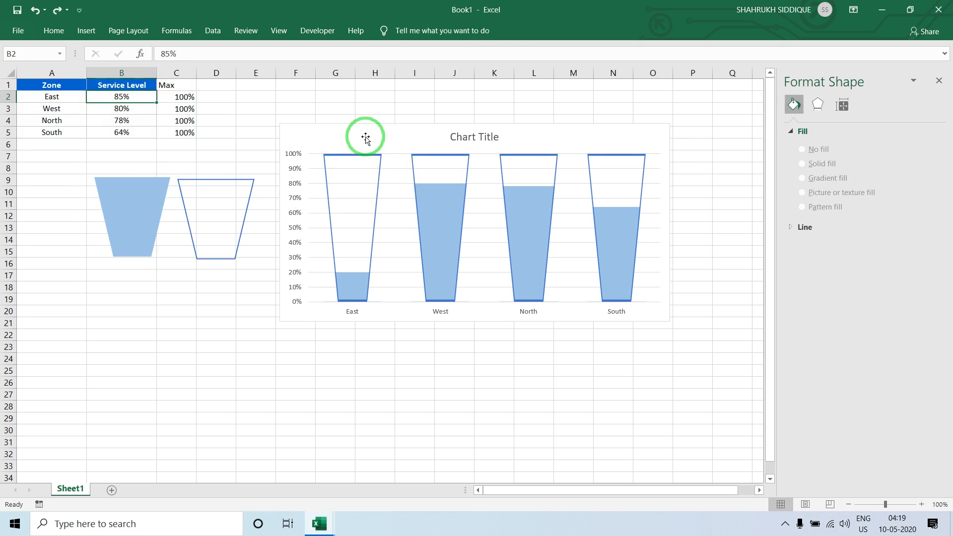
pyautogui.hotkey('ctrl', 'z')
pyautogui.hotkey('ctrl', 'z')
pyautogui.hotkey('ctrl', 'z')
pyautogui.hotkey('ctrl', 'z')
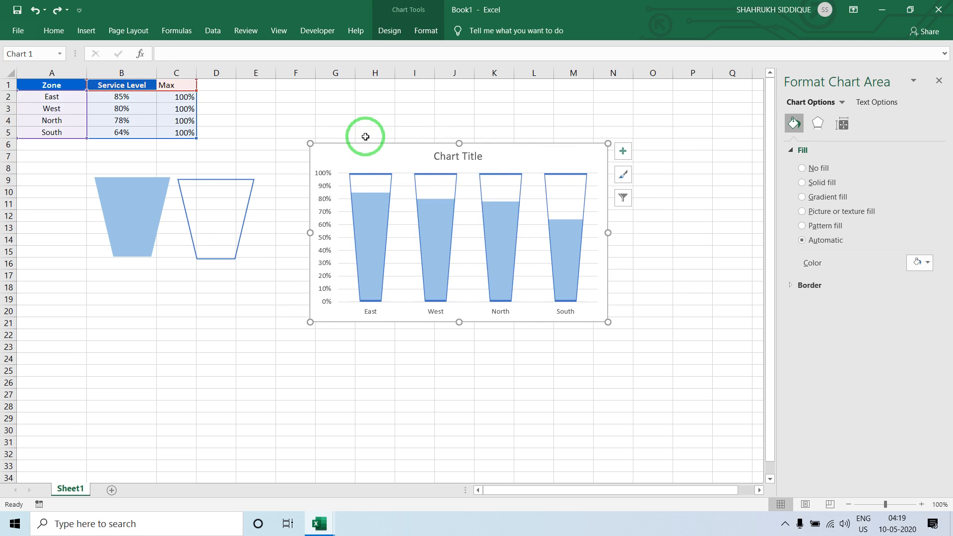
pyautogui.hotkey('ctrl', 'z')
pyautogui.hotkey('ctrl', 'z')
pyautogui.hotkey('ctrl', 'z')
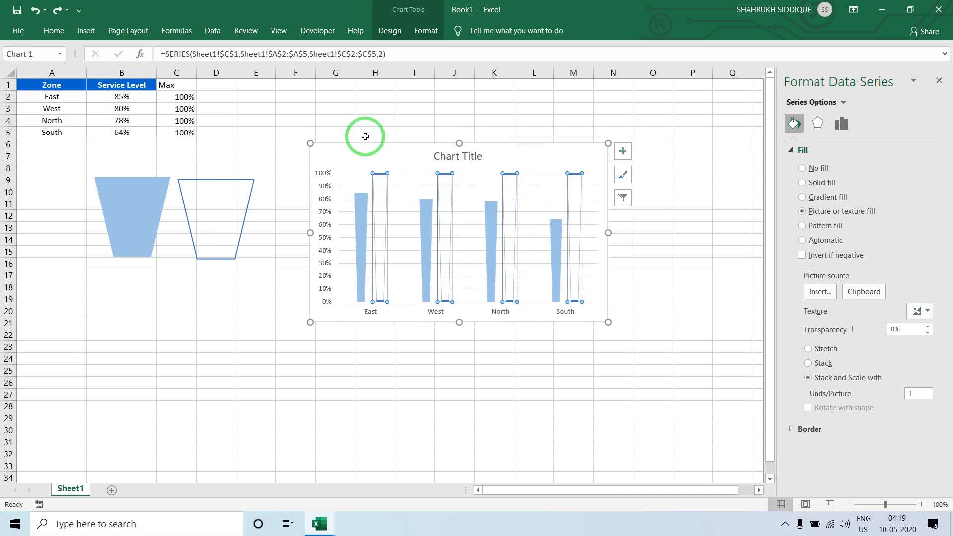
pyautogui.hotkey('ctrl', 'z')
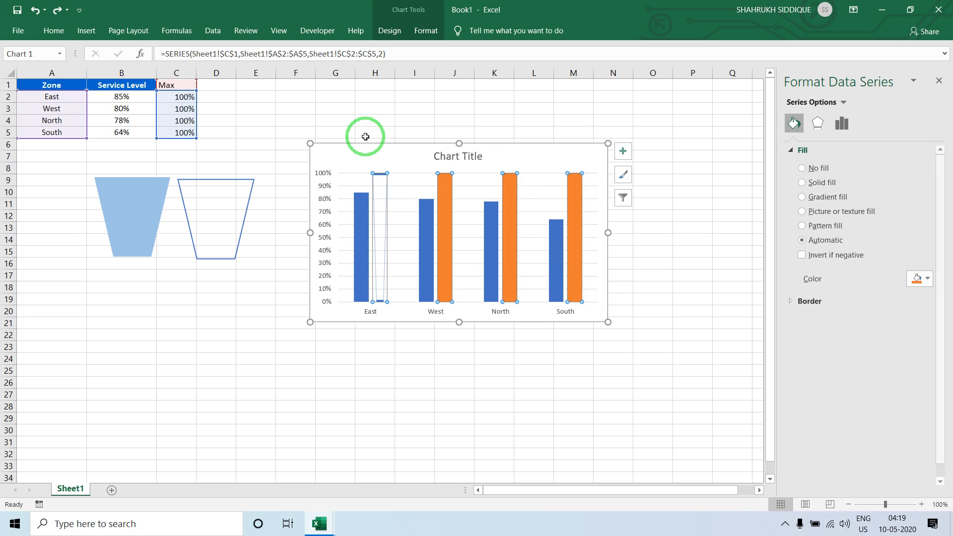
pyautogui.hotkey('ctrl', 'z')
pyautogui.hotkey('ctrl', 'z')
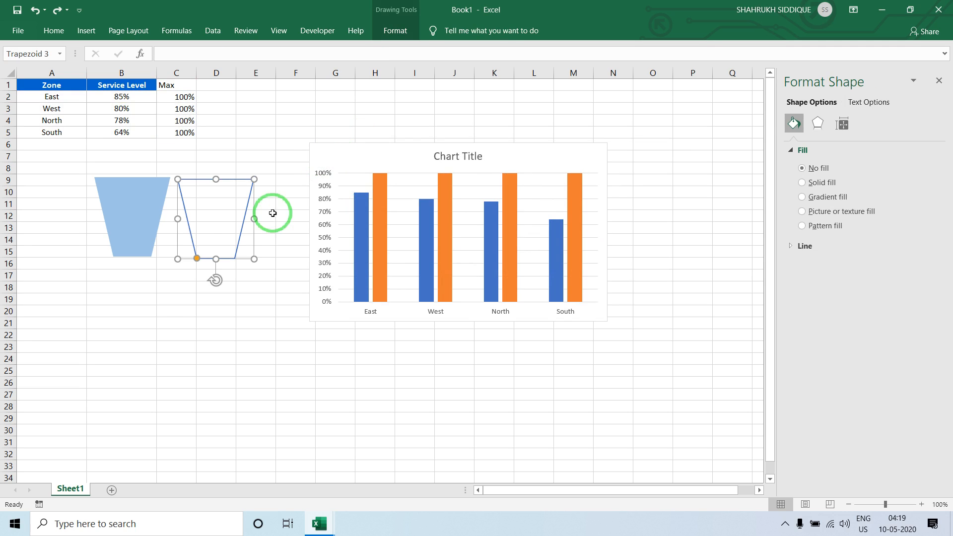
# - Widen the light blue trapezoid to about 4.32 cm towards column A and delete the outlined trapezoid
pyautogui.click(151, 303)
pyautogui.click(138, 217)
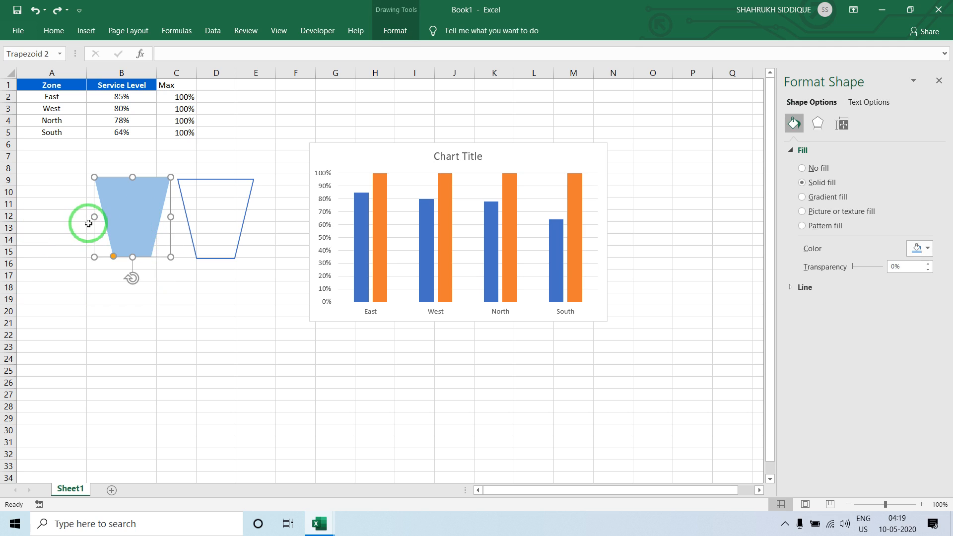
pyautogui.moveTo(93, 219); pyautogui.dragTo(82, 218)
pyautogui.moveTo(169, 216); pyautogui.dragTo(130, 215)
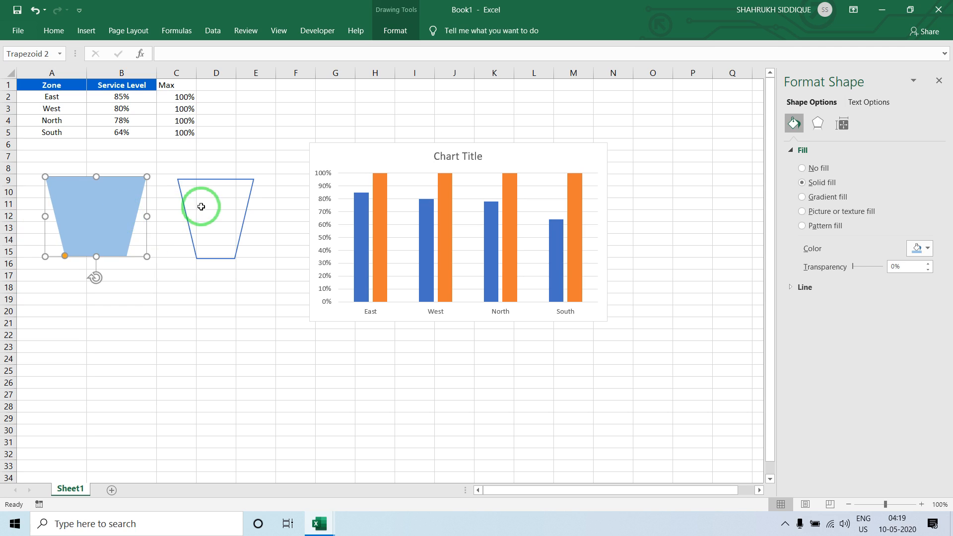
pyautogui.click(208, 179)
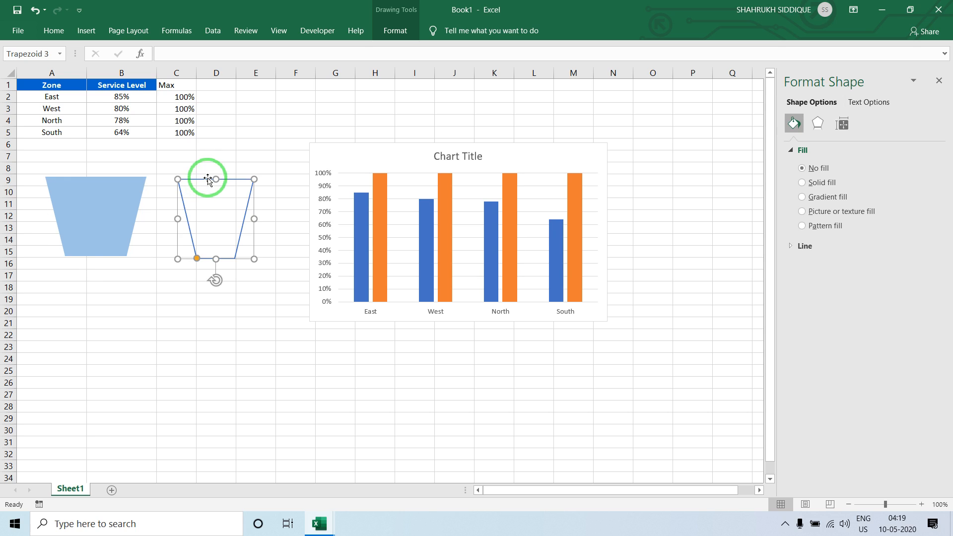
pyautogui.press('Delete')
# - Duplicate the widened light blue trapezoid and place the copy directly beside the original
pyautogui.click(112, 215)
pyautogui.hotkey('ctrl', 'd')
pyautogui.moveTo(112, 216); pyautogui.dragTo(219, 210)
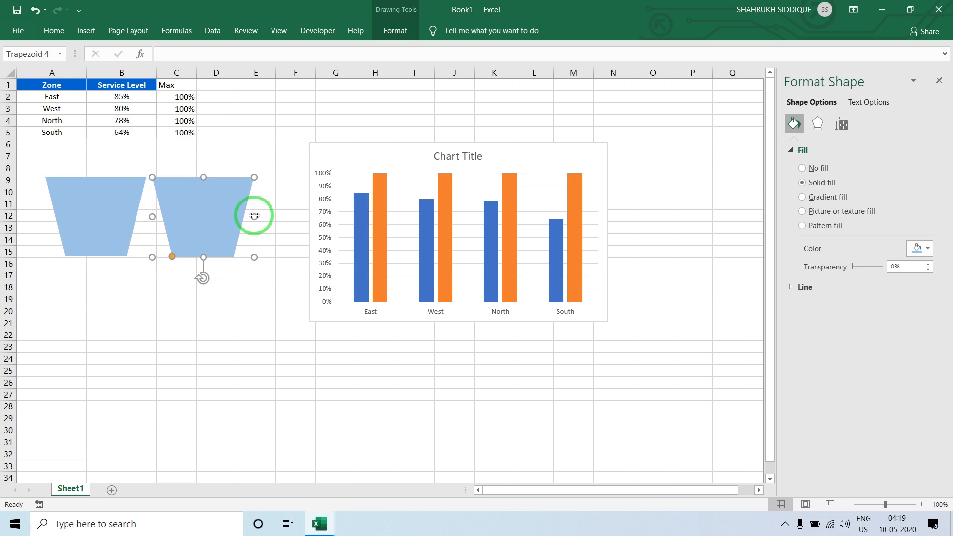
pyautogui.click(135, 215)
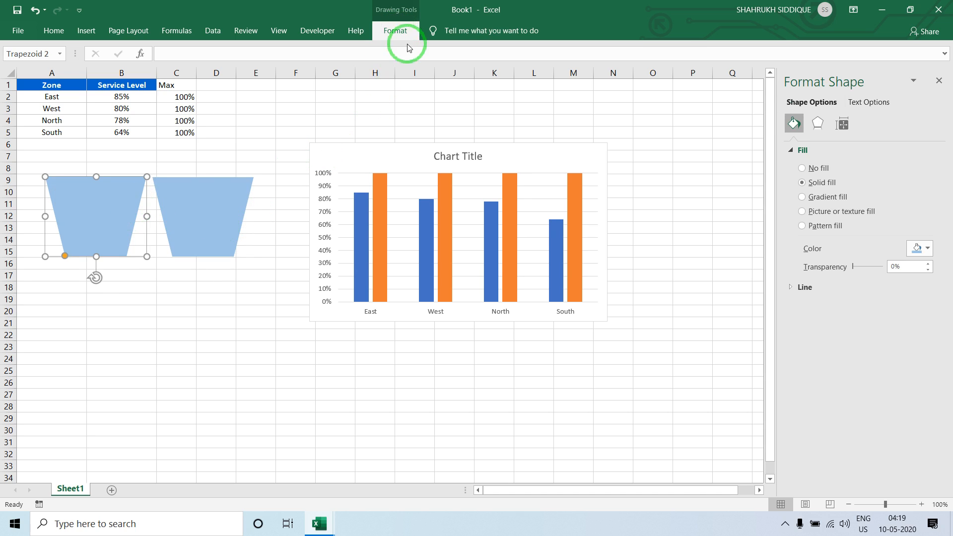
pyautogui.click(397, 32)
pyautogui.click(457, 51)
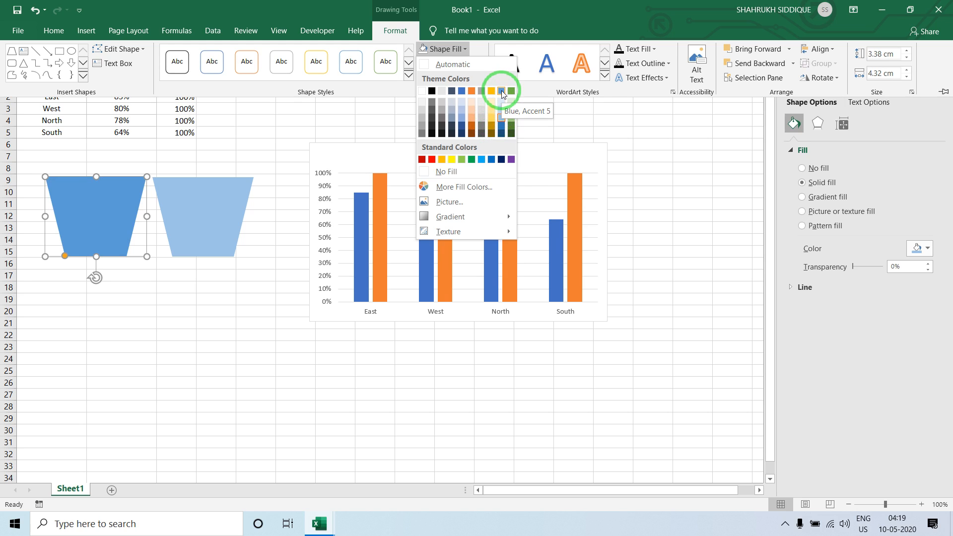
pyautogui.click(211, 213)
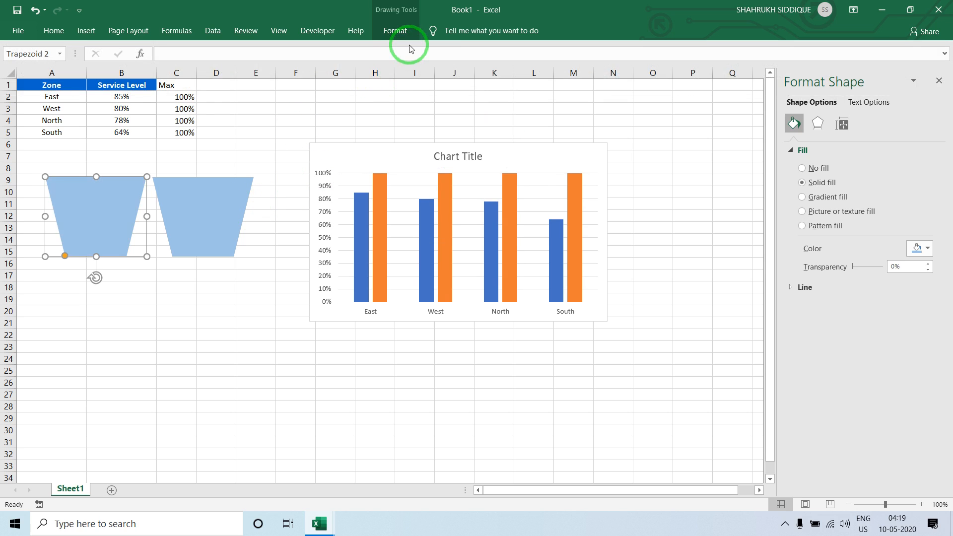
# - Give the original trapezoid nearest column A a blue outline with a weight of 2¼ pt
pyautogui.click(408, 34)
pyautogui.click(445, 66)
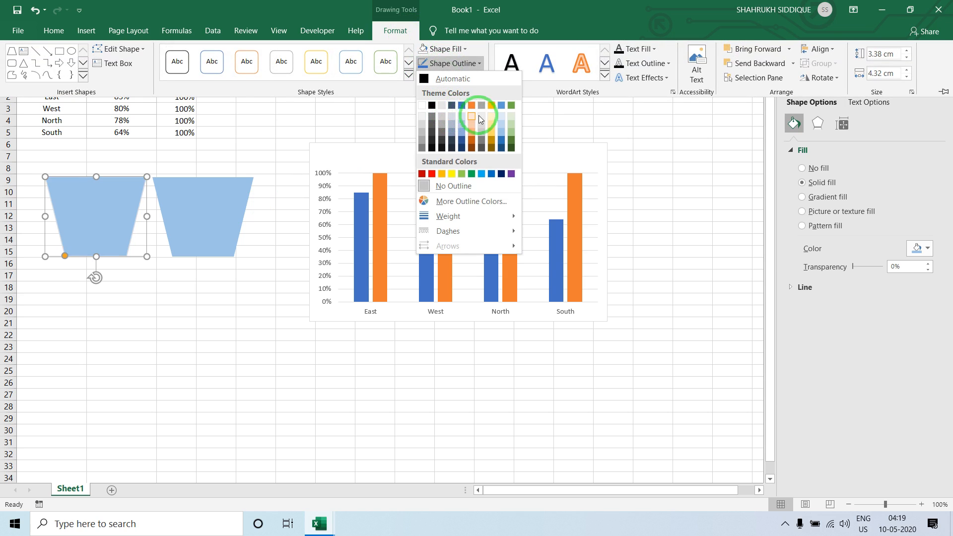
pyautogui.click(460, 105)
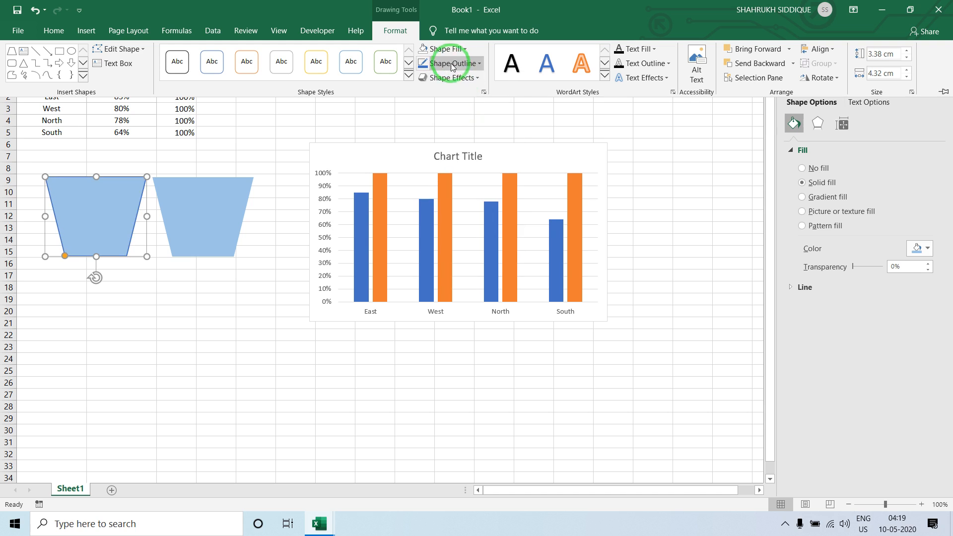
pyautogui.click(458, 62)
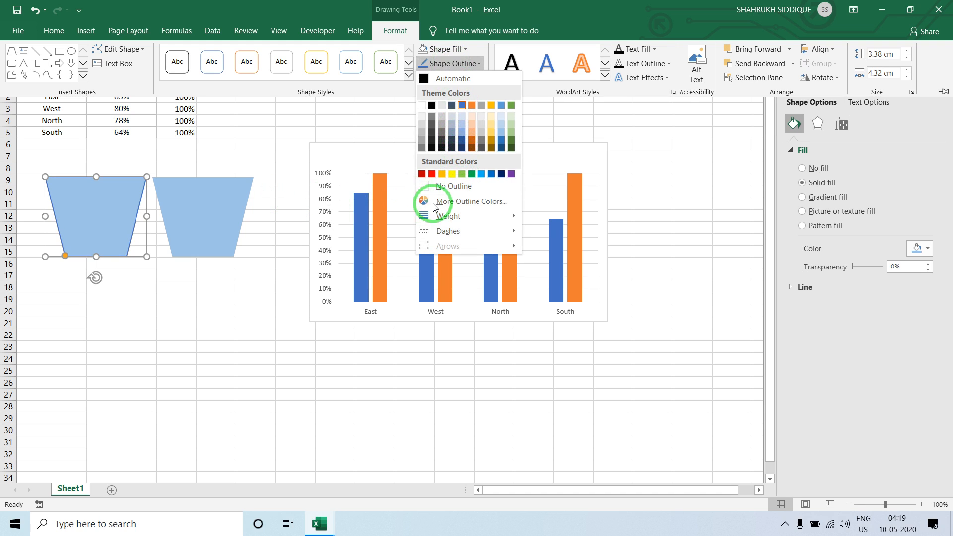
pyautogui.moveTo(455, 216)
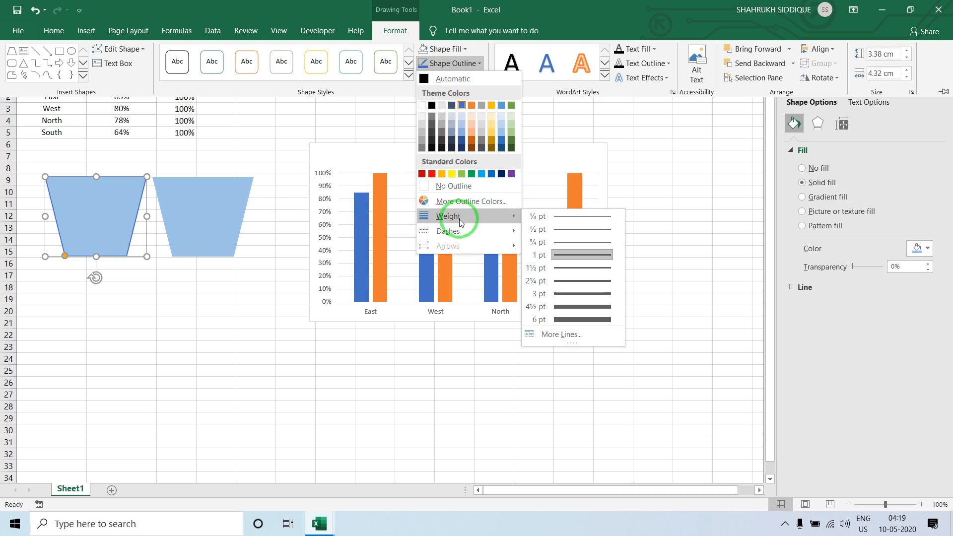
pyautogui.click(568, 279)
pyautogui.click(264, 298)
pyautogui.click(174, 287)
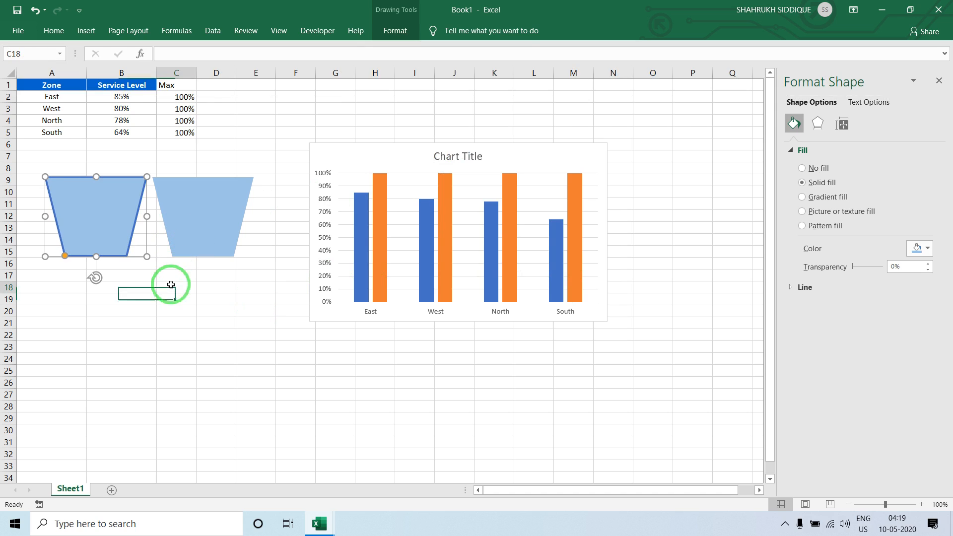
# - Remove the fill from the blue-outlined trapezoid and delete the light blue copy beside it
pyautogui.click(99, 215)
pyautogui.click(396, 33)
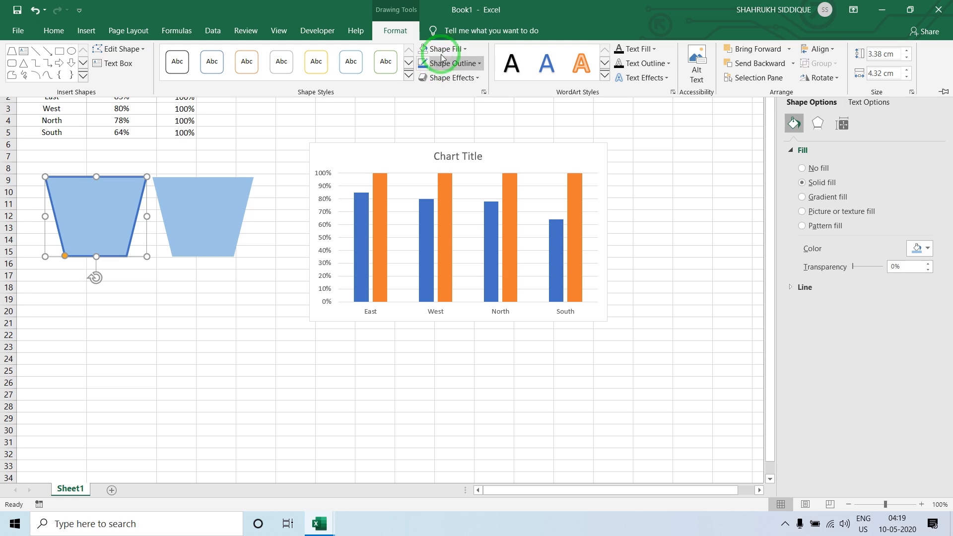
pyautogui.click(442, 52)
pyautogui.click(437, 171)
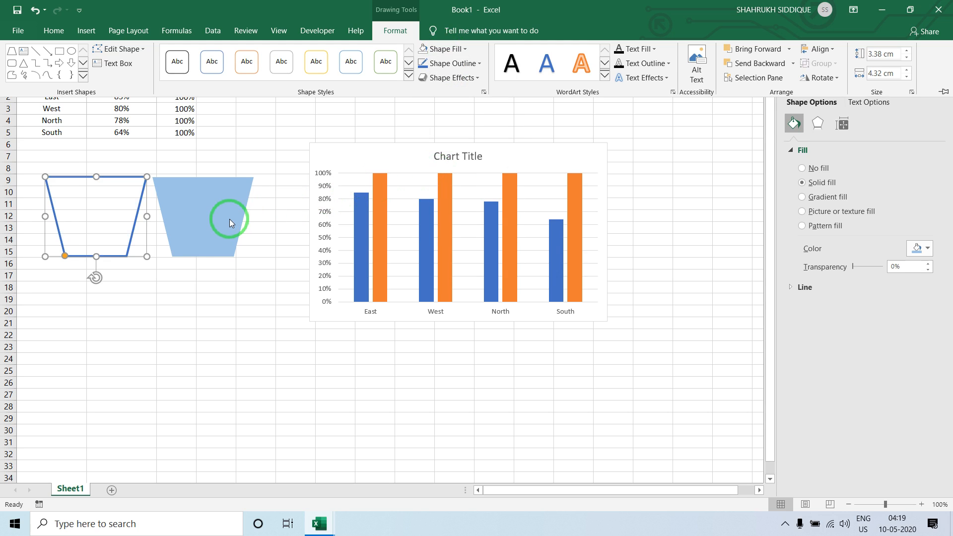
pyautogui.click(230, 219)
pyautogui.press('Delete')
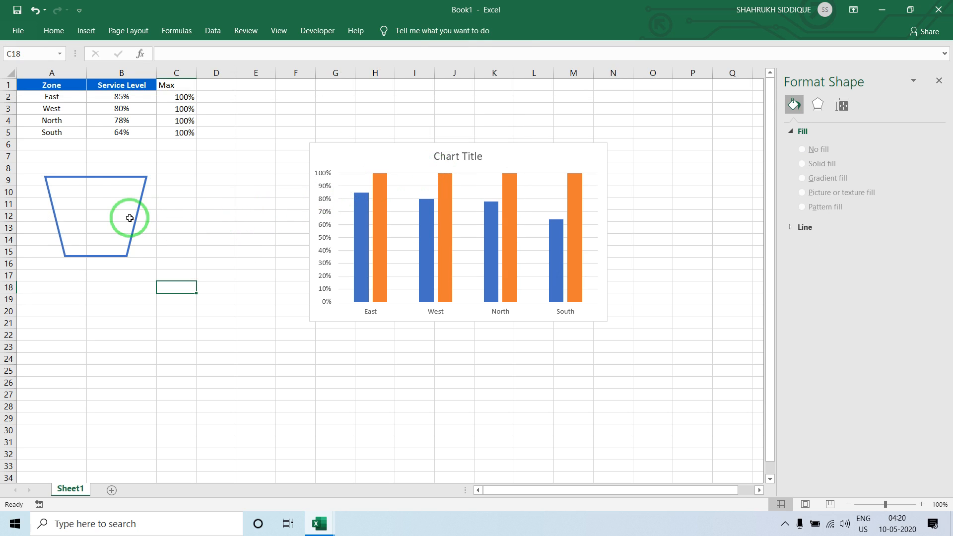
# - Duplicate the blue-outlined trapezoid and place the copy directly beside the original
pyautogui.click(129, 218)
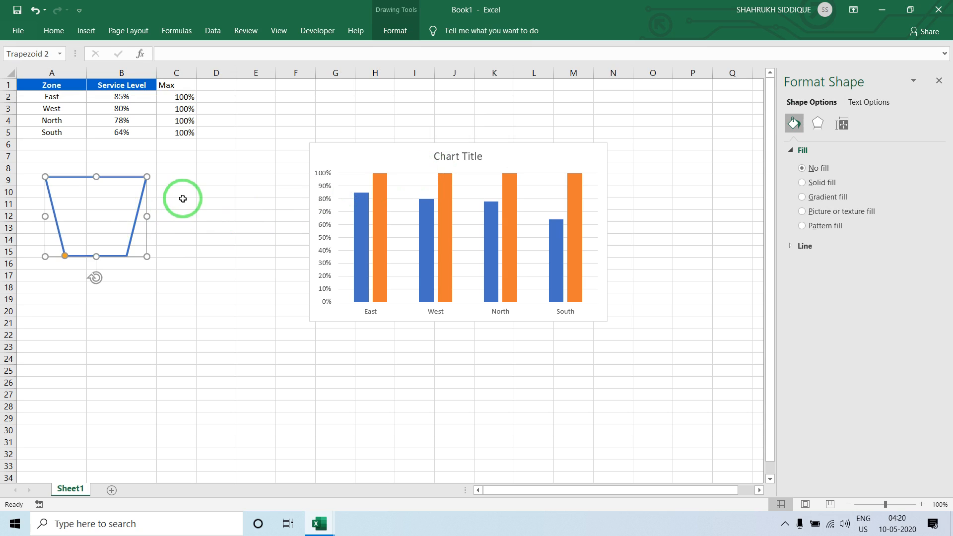
pyautogui.hotkey('ctrl', 'd')
pyautogui.moveTo(147, 225); pyautogui.dragTo(252, 220)
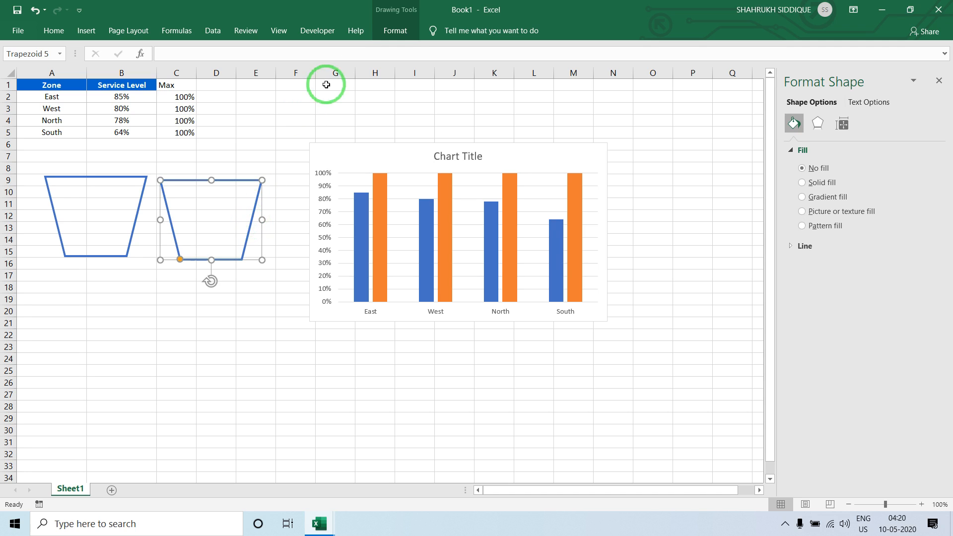
# - Fill the copied trapezoid with the light blue theme color and remove its outline
pyautogui.click(396, 31)
pyautogui.click(456, 52)
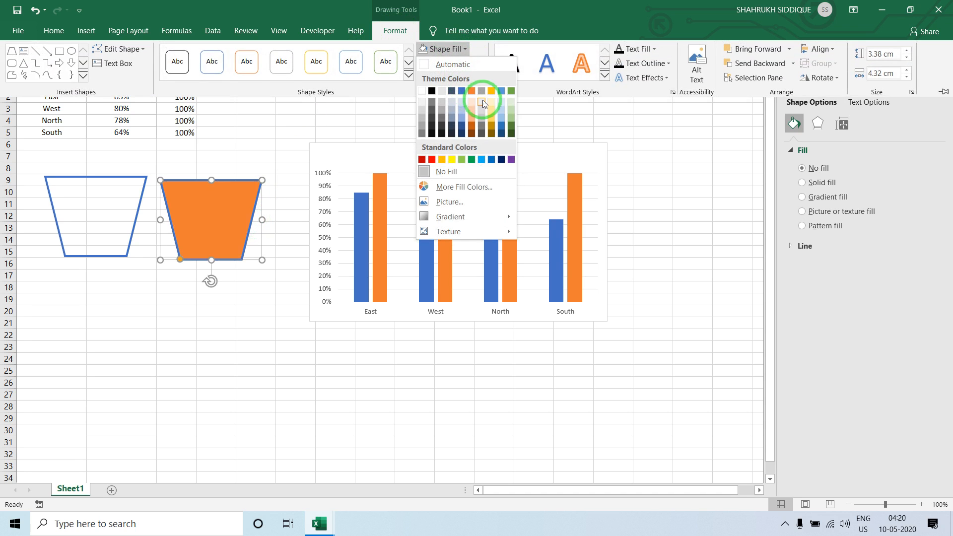
pyautogui.click(502, 91)
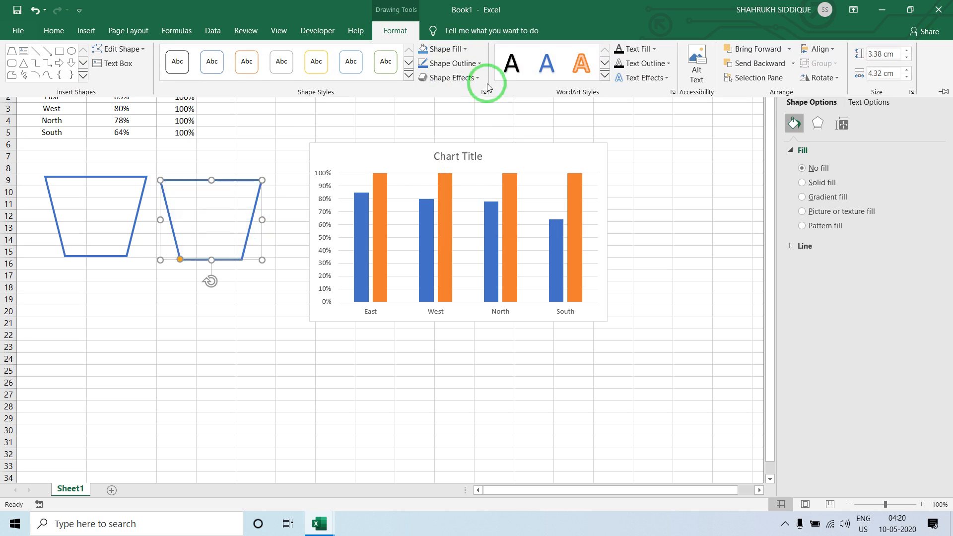
pyautogui.click(452, 64)
pyautogui.click(453, 186)
pyautogui.click(315, 140)
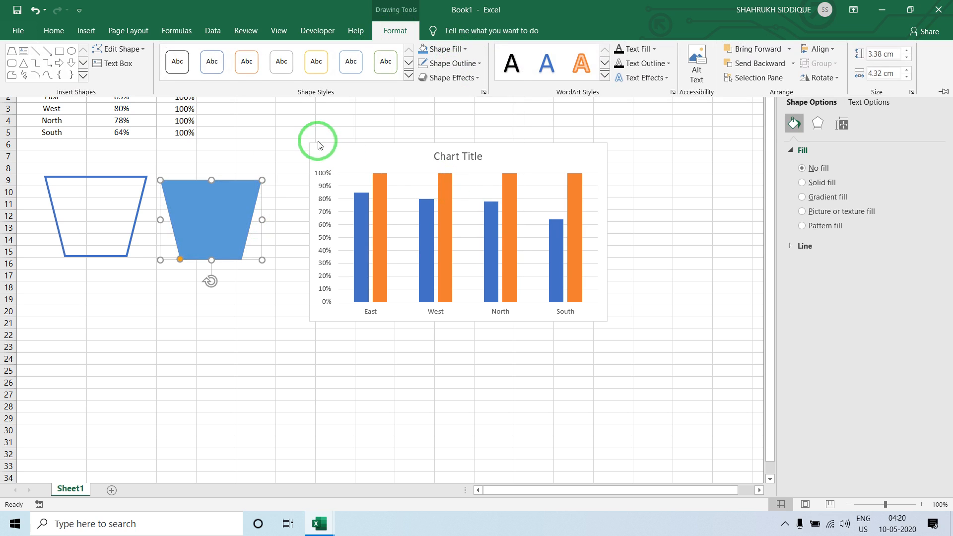
# - Fill only the East column of the Max series with the blue-outlined trapezoid
pyautogui.click(135, 243)
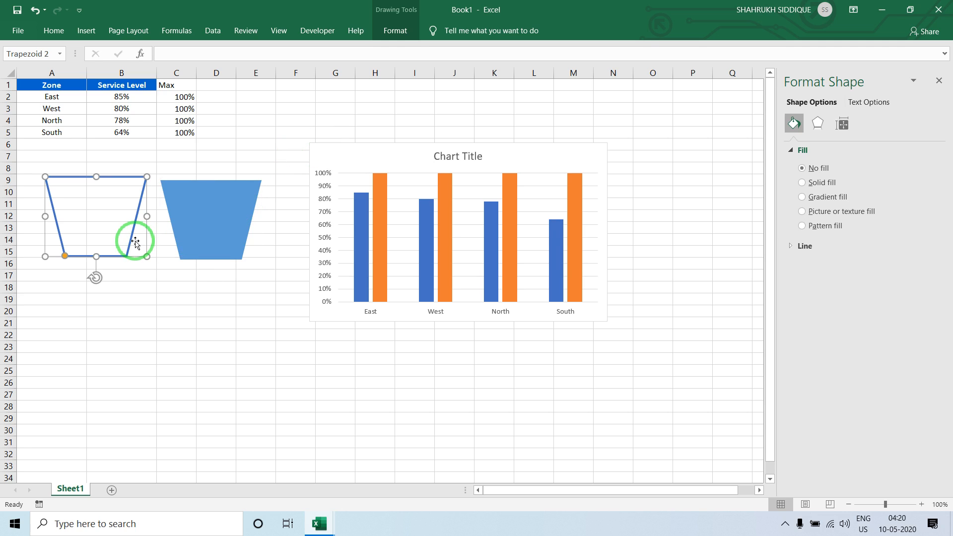
pyautogui.click(377, 205)
pyautogui.click(377, 204)
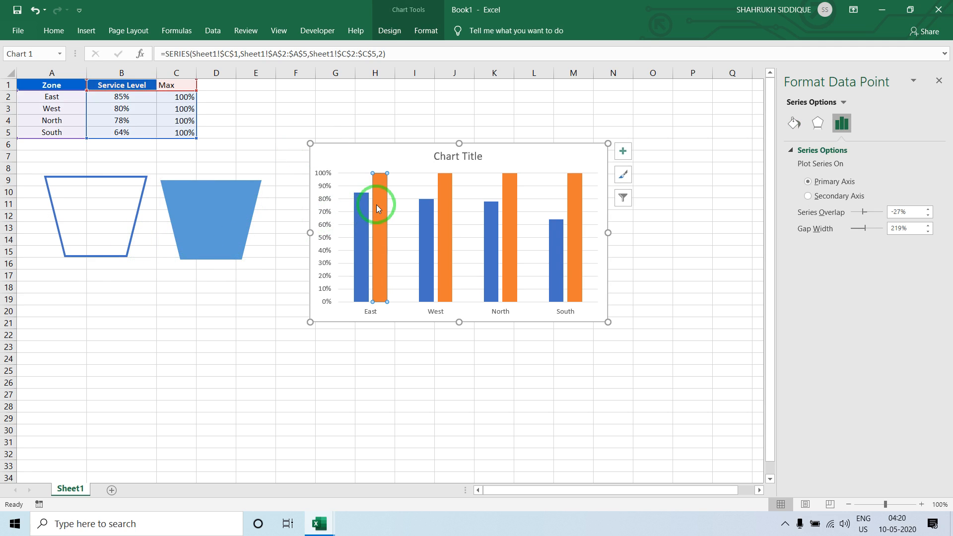
# - Fill the Service Level series with the light blue trapezoid and set its picture fill to Stack and Scale with
pyautogui.click(238, 213)
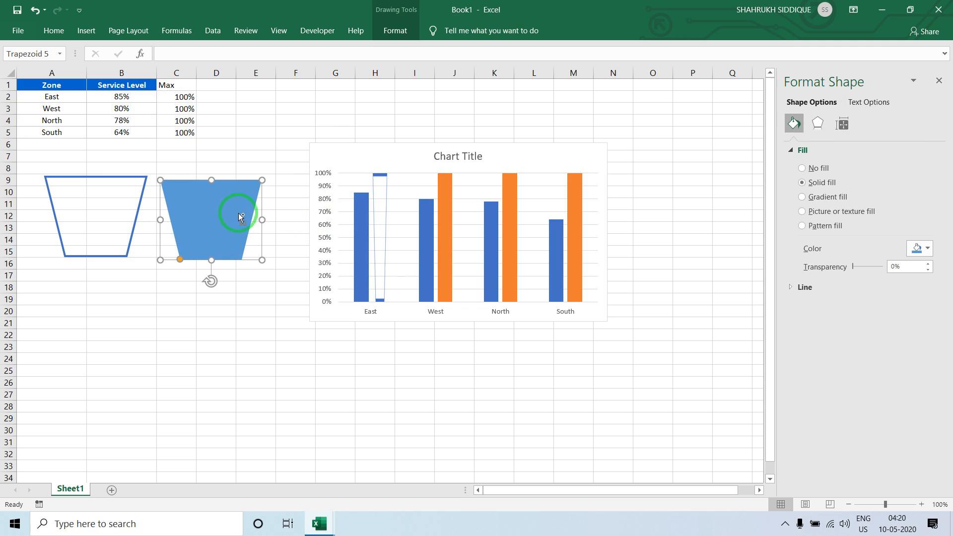
pyautogui.click(359, 266)
pyautogui.hotkey('ctrl', 'v')
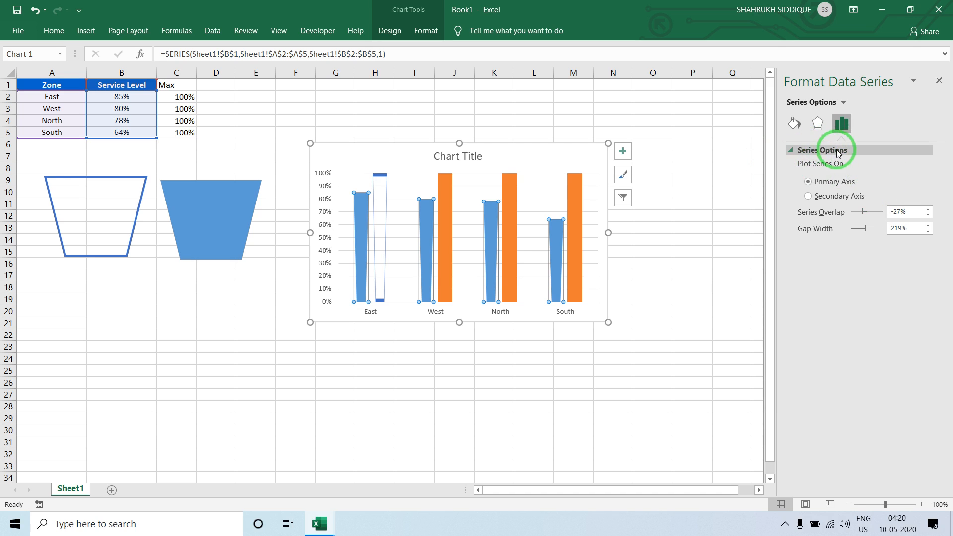
pyautogui.click(794, 123)
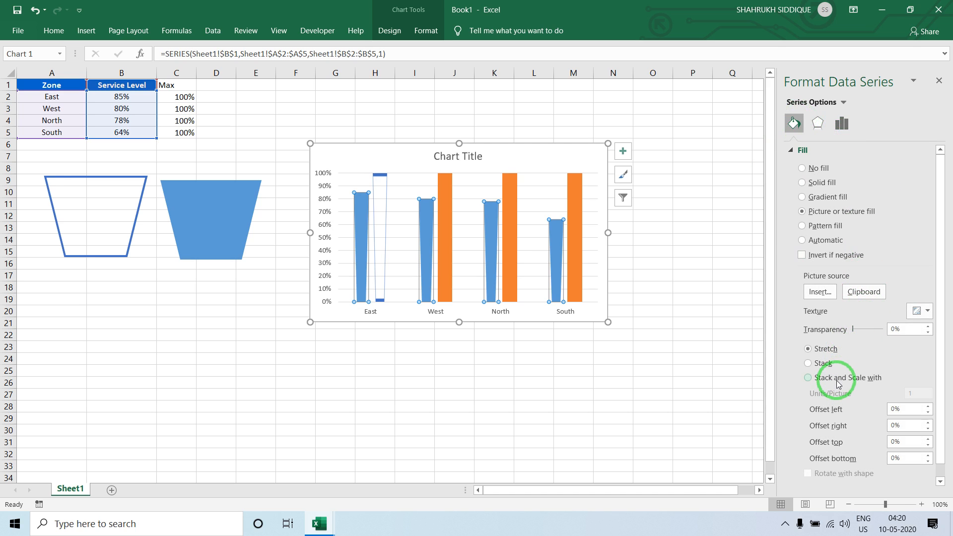
pyautogui.click(839, 384)
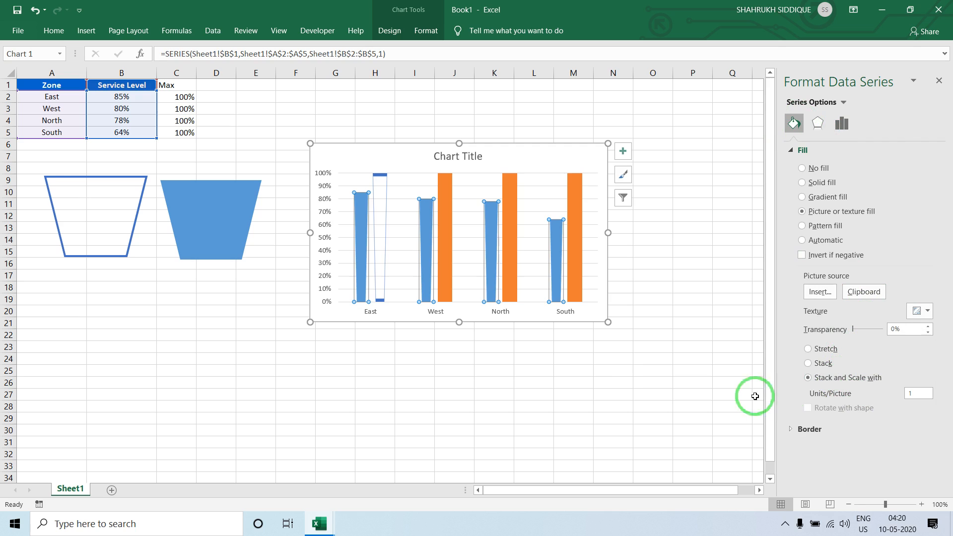
pyautogui.click(616, 384)
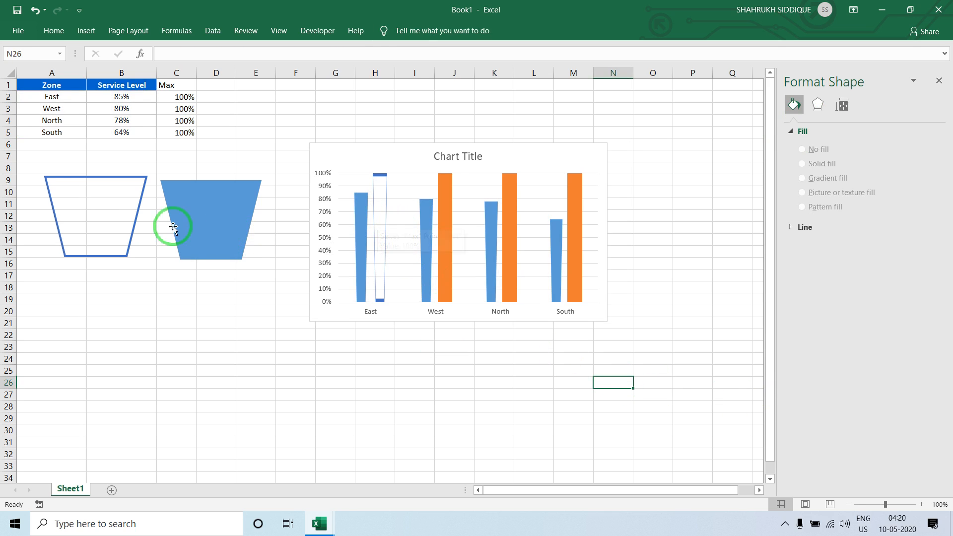
# - Fill the whole Max series with the blue-outlined trapezoid and set its picture fill to Stack and Scale with
pyautogui.click(140, 227)
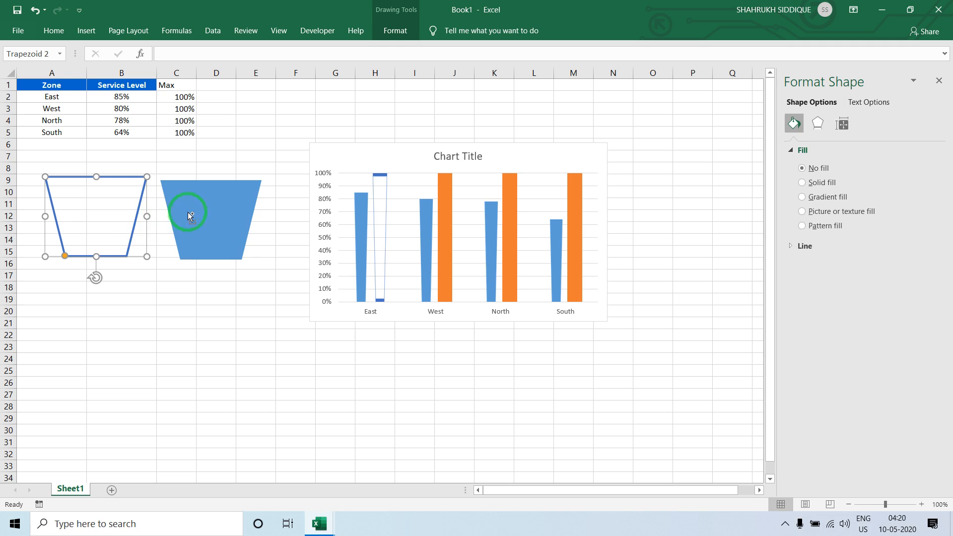
pyautogui.click(380, 199)
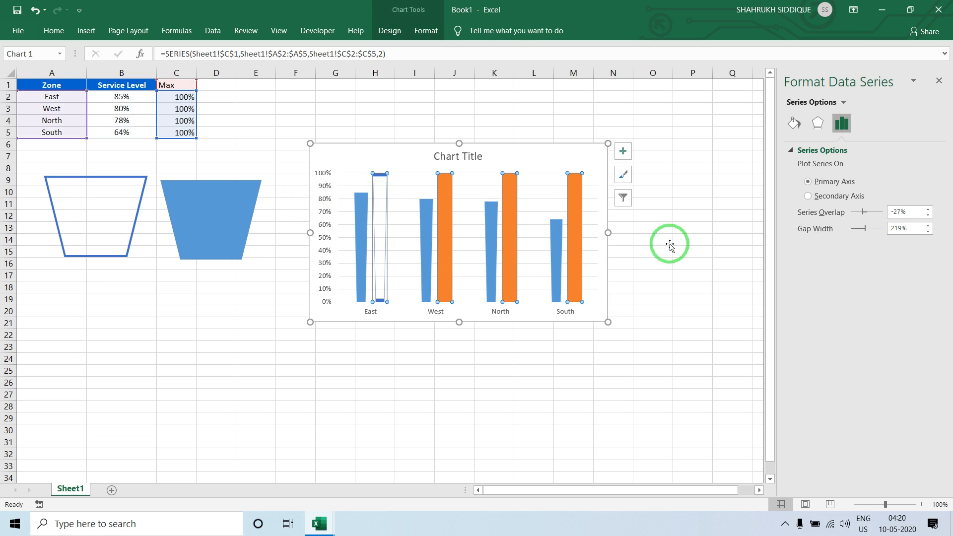
pyautogui.click(795, 123)
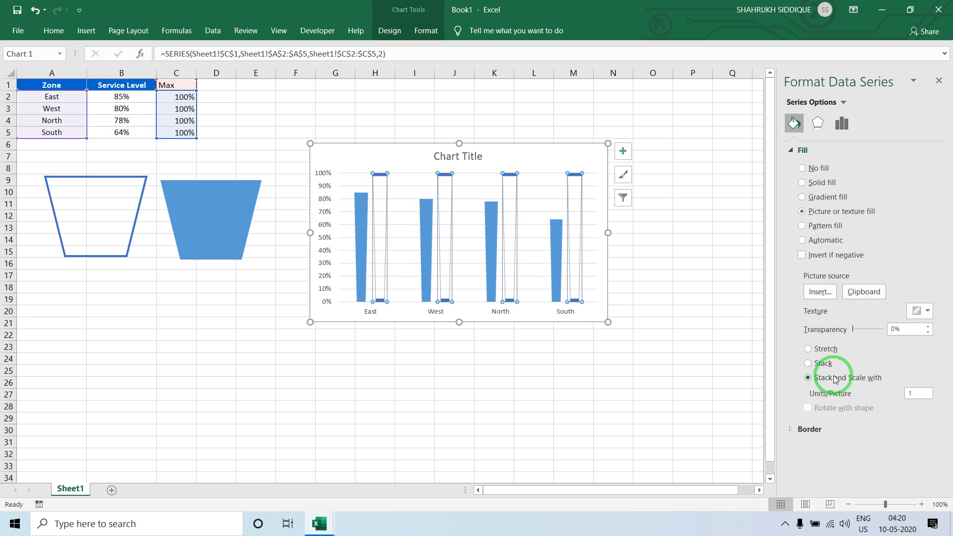
pyautogui.click(621, 358)
# - Set the series gap width to 50% and raise the series overlap to its maximum
pyautogui.click(505, 241)
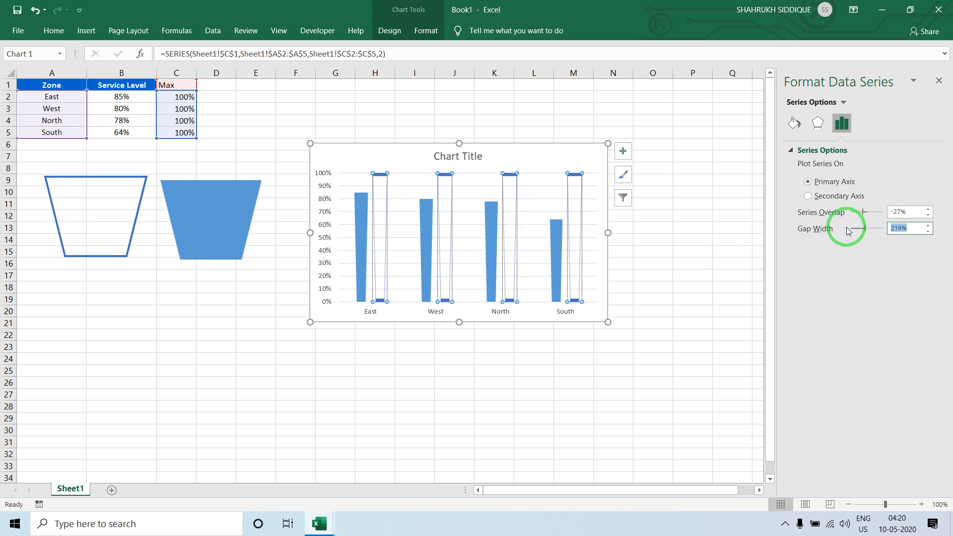
pyautogui.write('50')
pyautogui.press('Return')
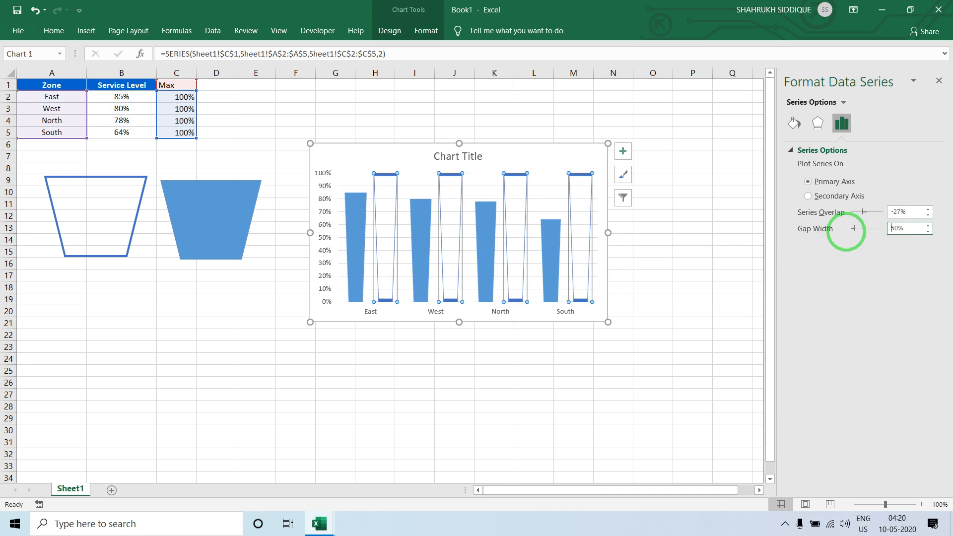
pyautogui.moveTo(864, 214); pyautogui.dragTo(917, 222)
pyautogui.click(702, 219)
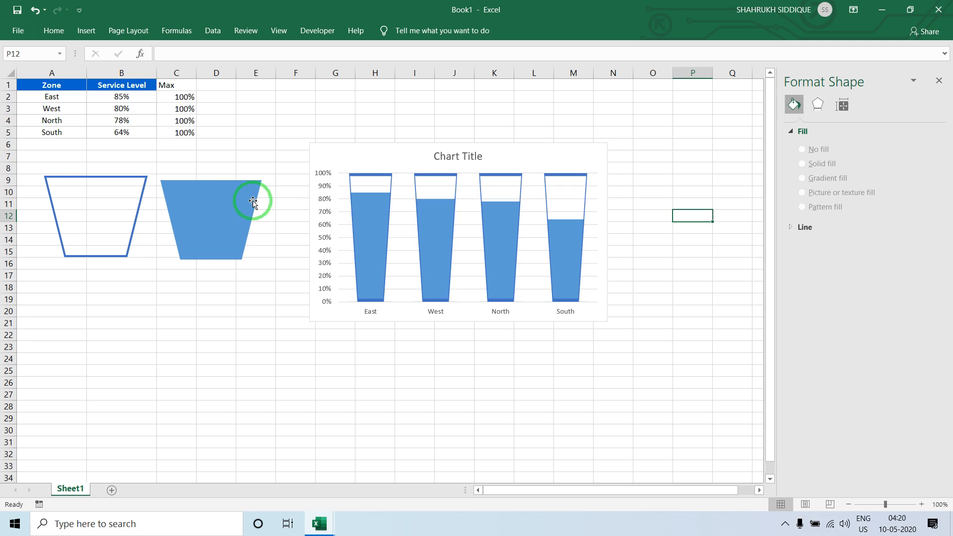
# - Delete both the light blue and the blue-outlined trapezoids from the sheet
pyautogui.click(227, 203)
pyautogui.press('Delete')
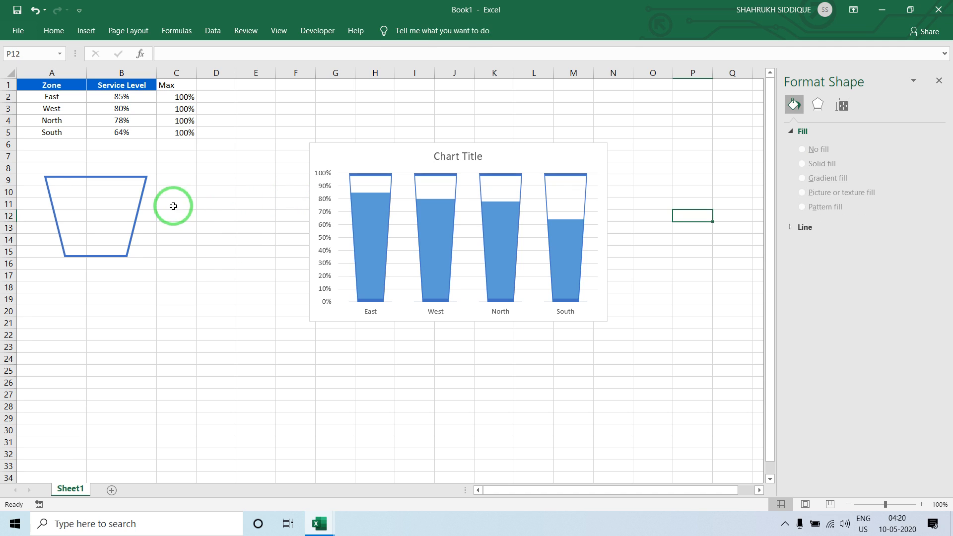
pyautogui.click(137, 213)
pyautogui.press('Delete')
# - Move the chart up beside the data table and widen it to end at about column K
pyautogui.moveTo(383, 153); pyautogui.dragTo(290, 115)
pyautogui.moveTo(514, 194); pyautogui.dragTo(564, 195)
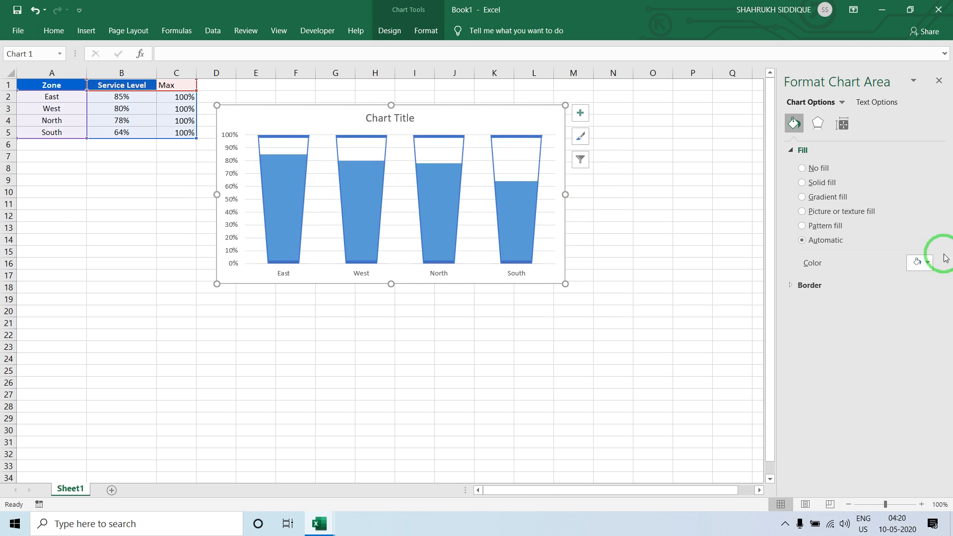
pyautogui.click(300, 309)
pyautogui.click(541, 107)
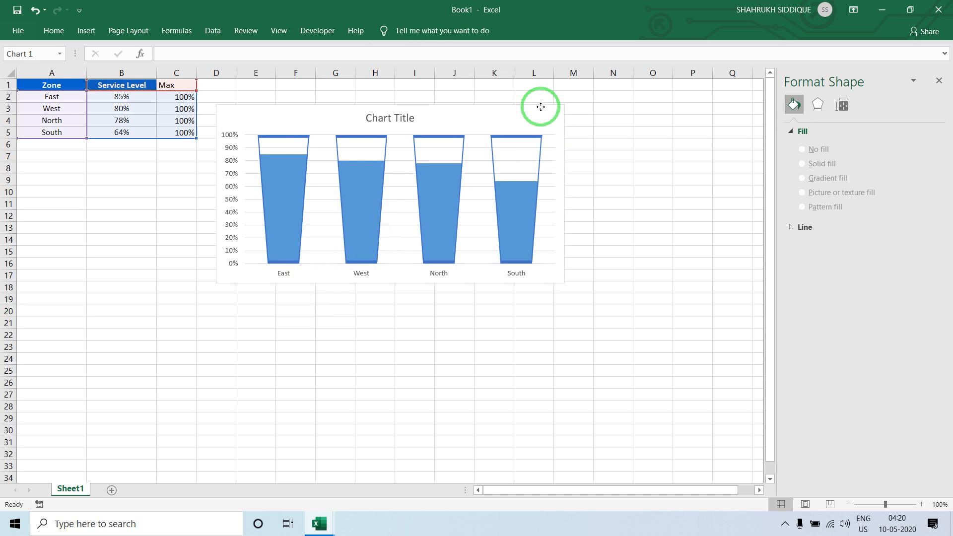
pyautogui.moveTo(567, 195); pyautogui.dragTo(535, 195)
# - Add data labels to the Max series taken from cells B2:B5, with Value and Show Leader Lines turned off
pyautogui.rightClick(290, 187)
pyautogui.click(325, 275)
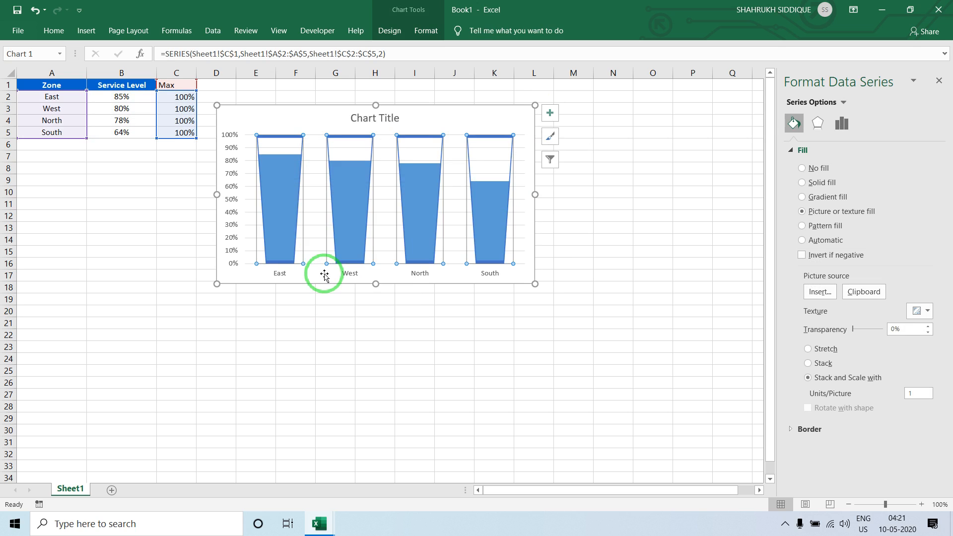
pyautogui.click(276, 124)
pyautogui.rightClick(276, 124)
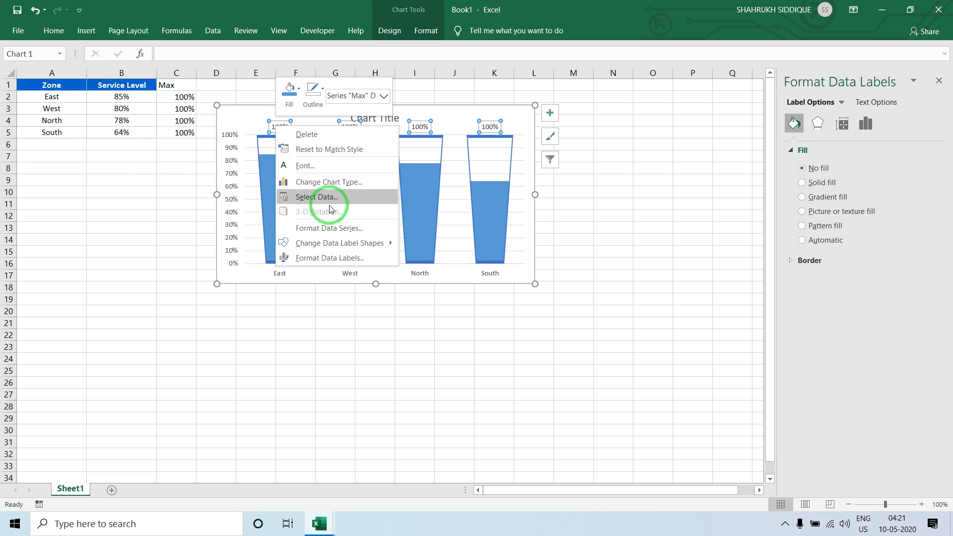
pyautogui.click(337, 257)
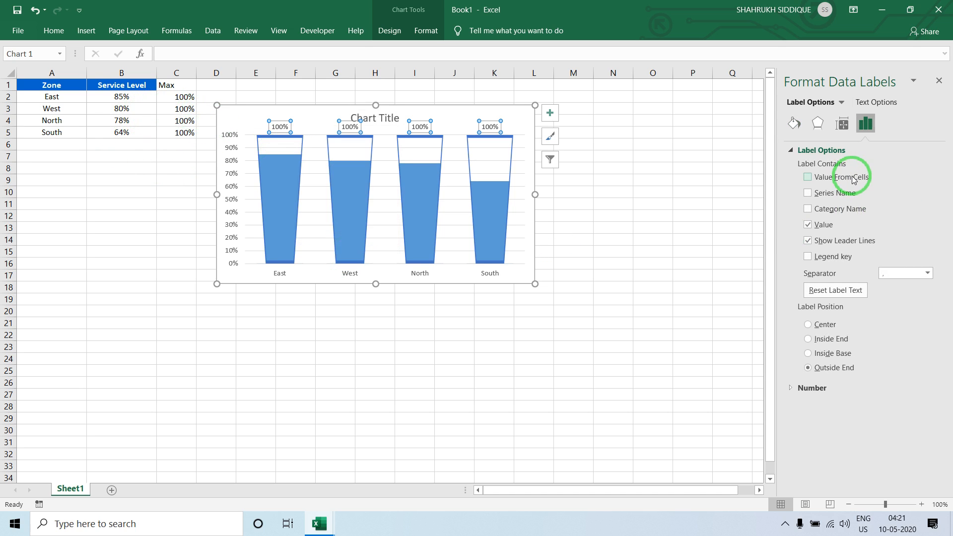
pyautogui.click(851, 177)
pyautogui.moveTo(130, 98); pyautogui.dragTo(123, 133)
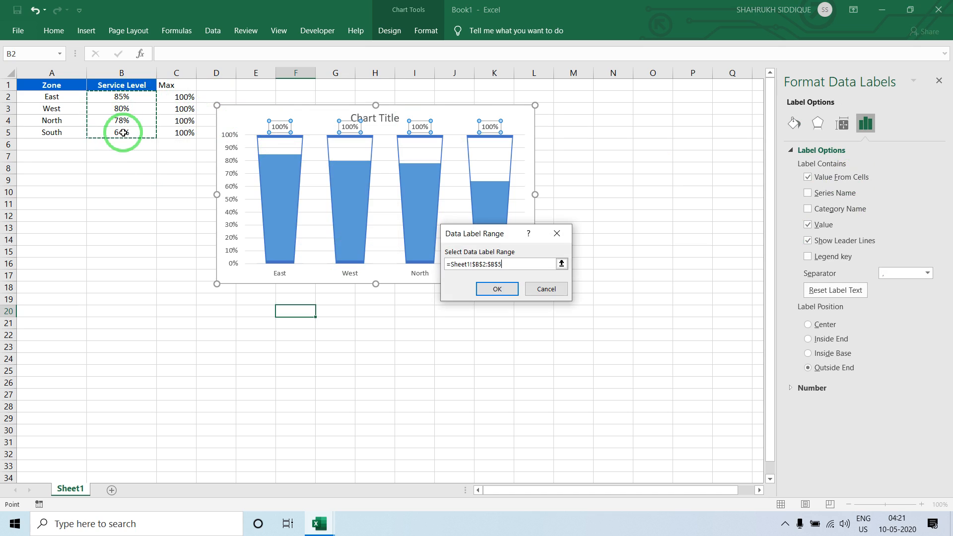
pyautogui.press('Return')
pyautogui.click(808, 250)
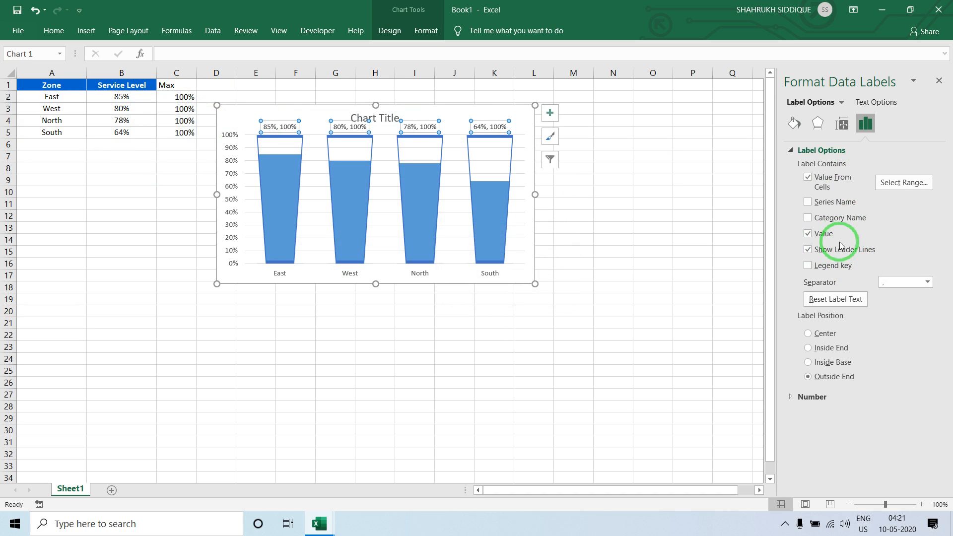
pyautogui.click(808, 249)
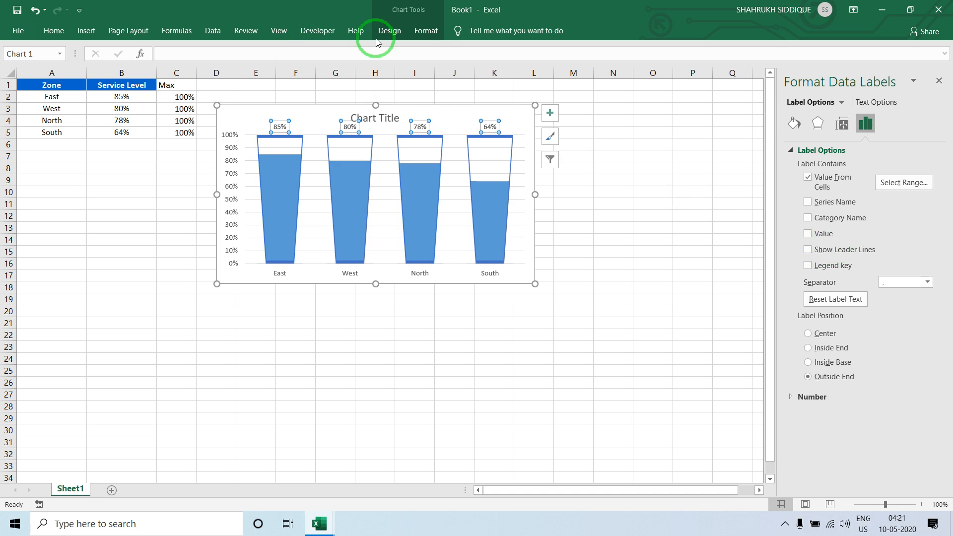
# - Format the Max series data labels in bold Agency FB
pyautogui.click(419, 33)
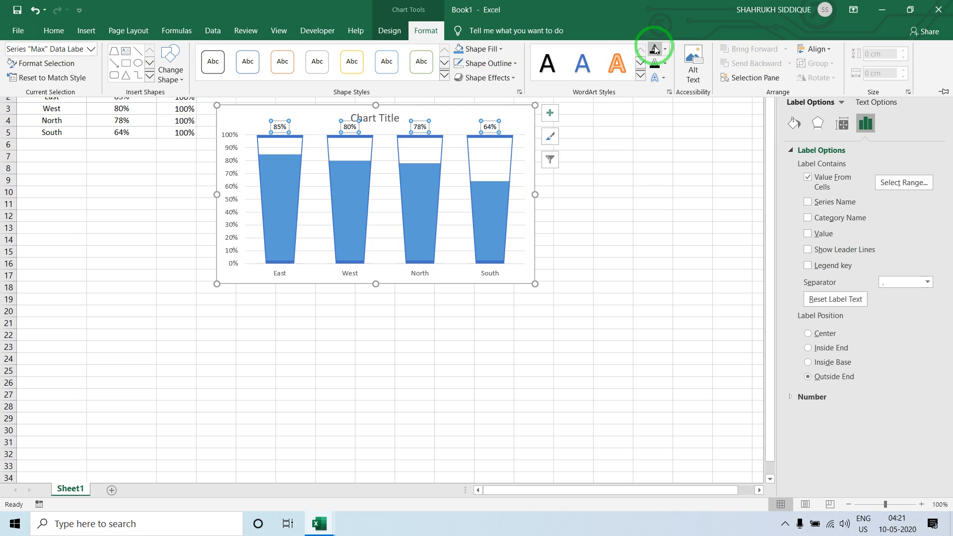
pyautogui.click(83, 31)
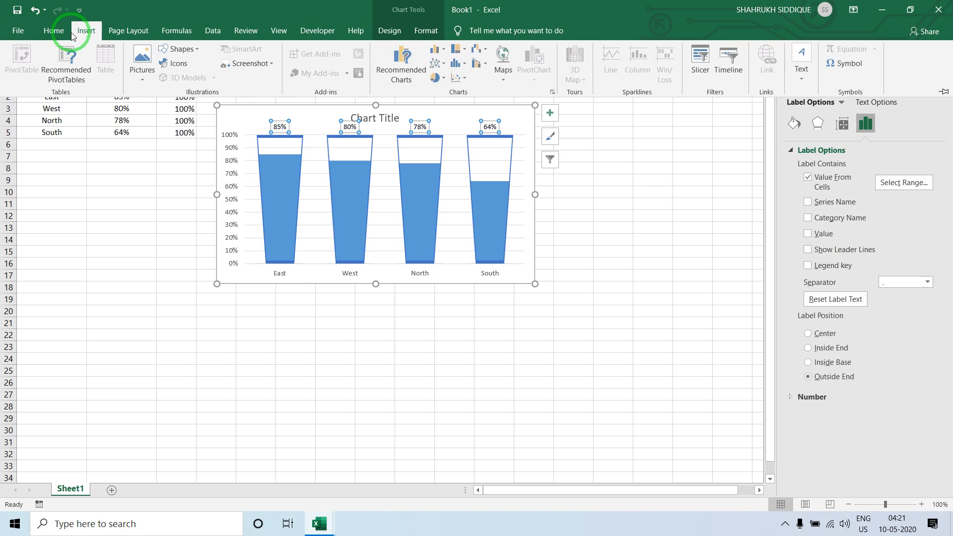
pyautogui.click(58, 31)
pyautogui.click(114, 73)
pyautogui.click(129, 53)
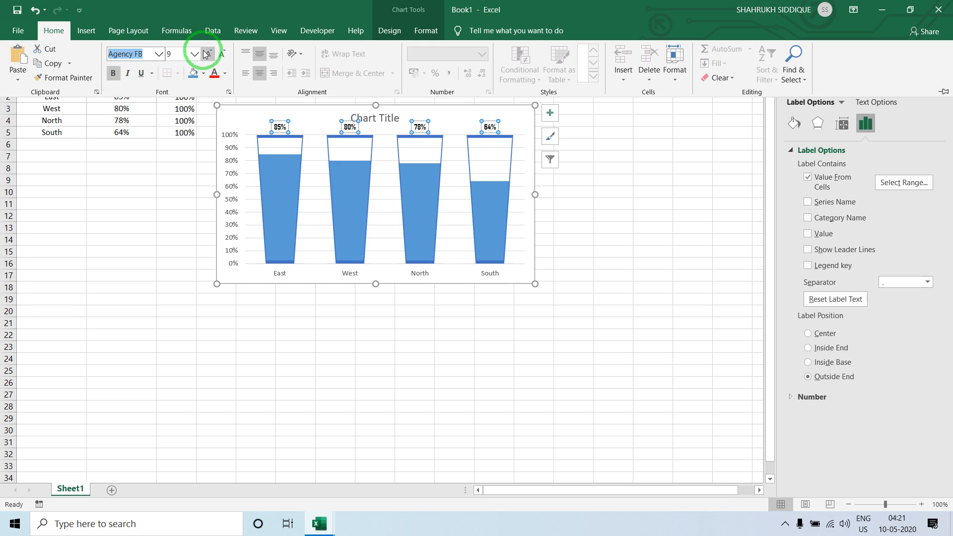
pyautogui.click(144, 242)
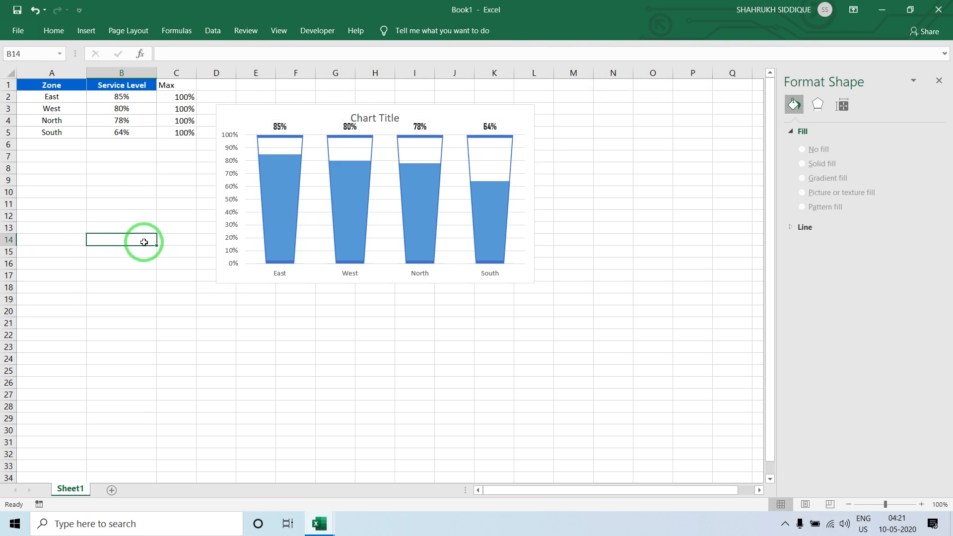
# - Switch to the Info-graphics-with-Column-chart-Part-2 workbook and examine its finished charts and the shapes beside them
pyautogui.hotkey('alt', 'Tab')
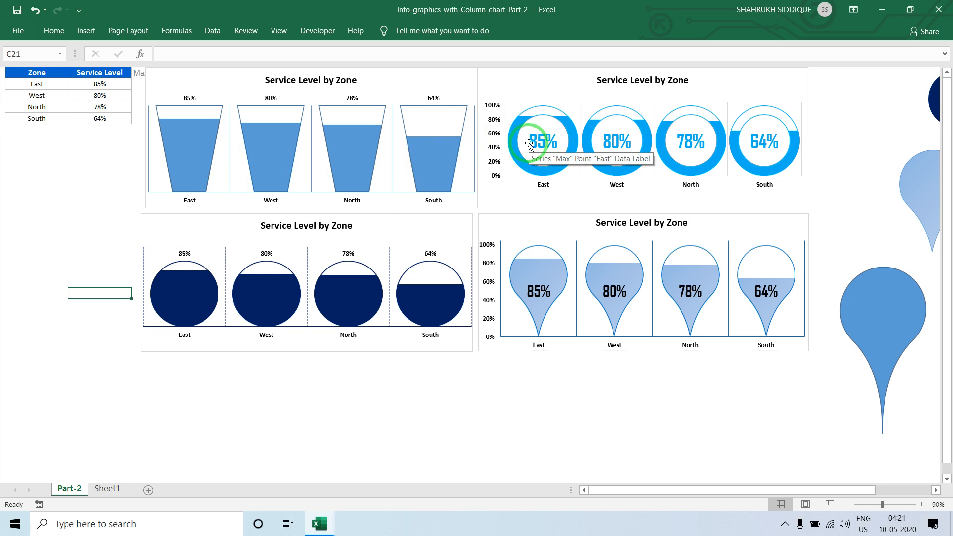
pyautogui.hotkey('alt', 'Tab')
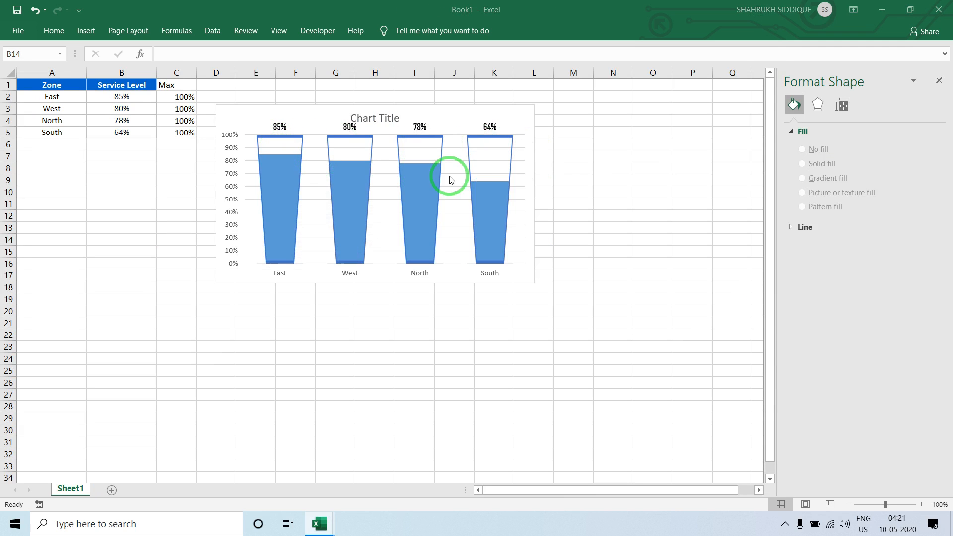
pyautogui.hotkey('alt', 'Tab')
pyautogui.click(858, 148)
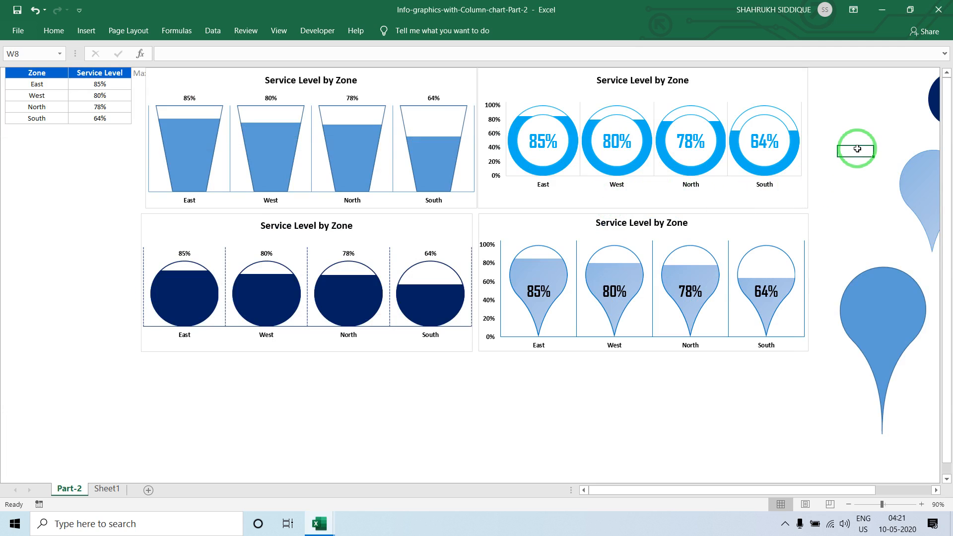
pyautogui.press('Right')
pyautogui.press('Right')
pyautogui.press('Right')
pyautogui.press('Right')
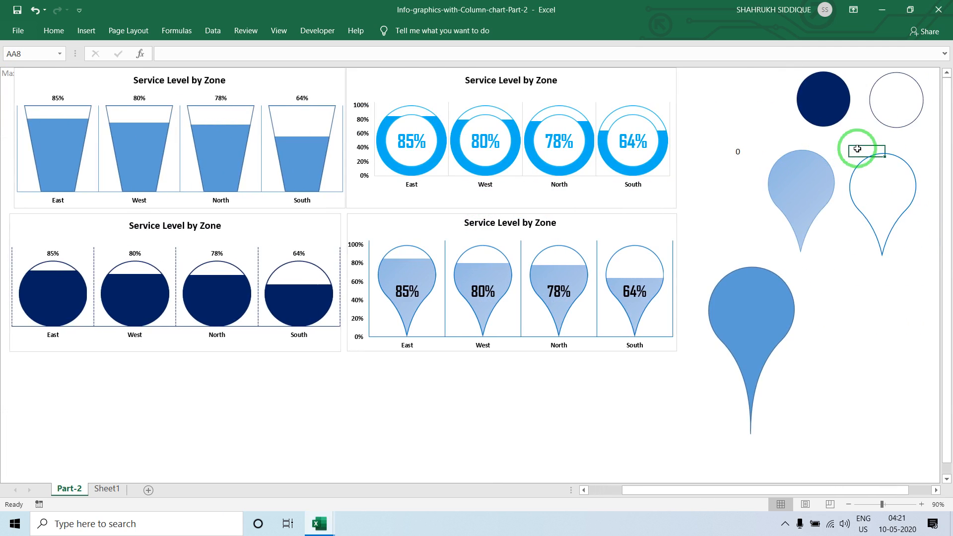
# - Switch back to the Book1 workbook
pyautogui.hotkey('alt', 'Tab')
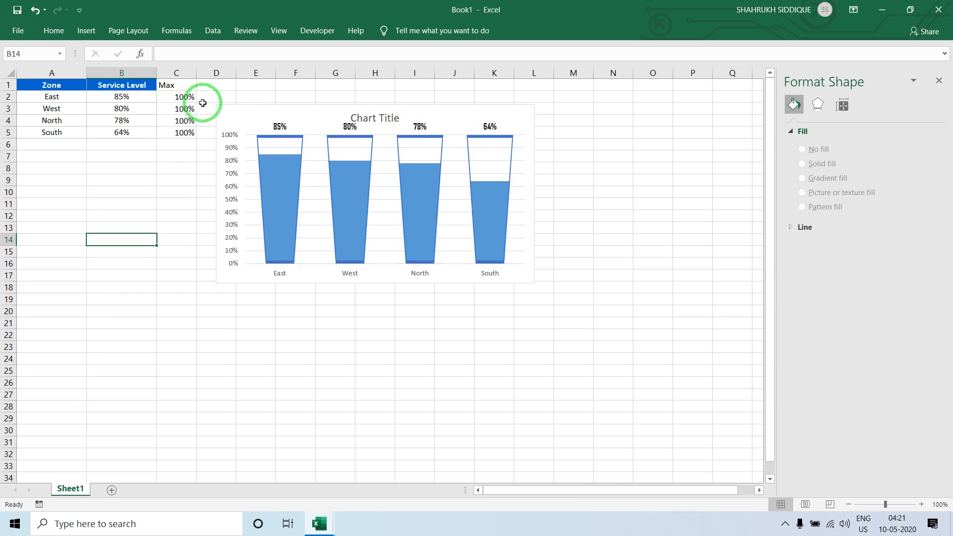
pyautogui.click(86, 30)
pyautogui.click(179, 48)
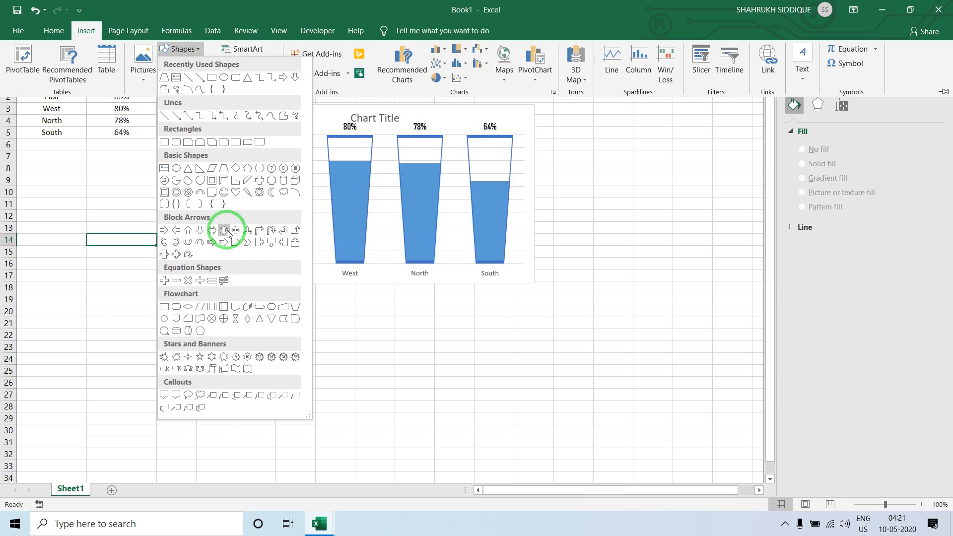
pyautogui.click(179, 194)
pyautogui.moveTo(130, 181)
pyautogui.mouseDown()
pyautogui.moveTo(147, 220)
pyautogui.moveTo(121, 215)
pyautogui.moveTo(192, 219)
pyautogui.moveTo(159, 223)
pyautogui.moveTo(164, 199)
pyautogui.moveTo(172, 268)
pyautogui.mouseUp()
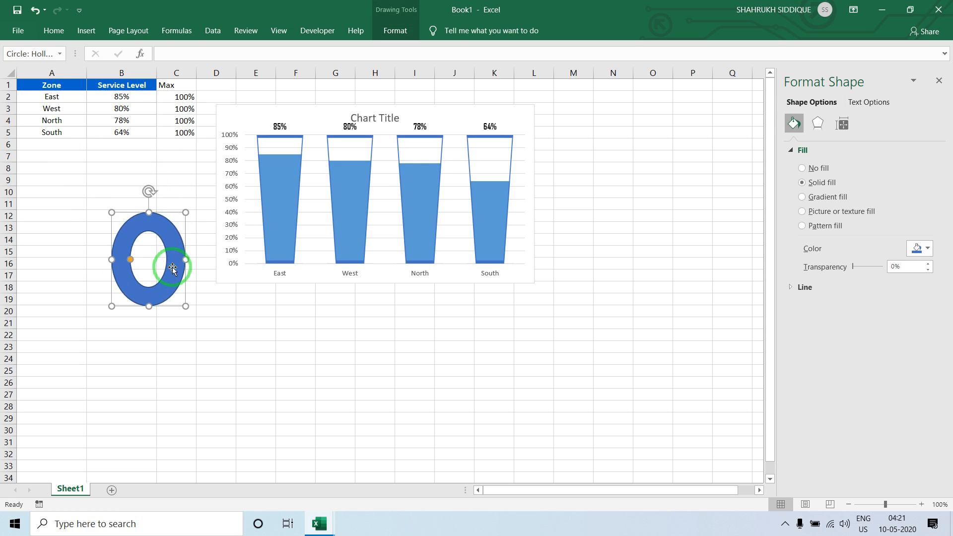
pyautogui.hotkey('ctrl', 'x')
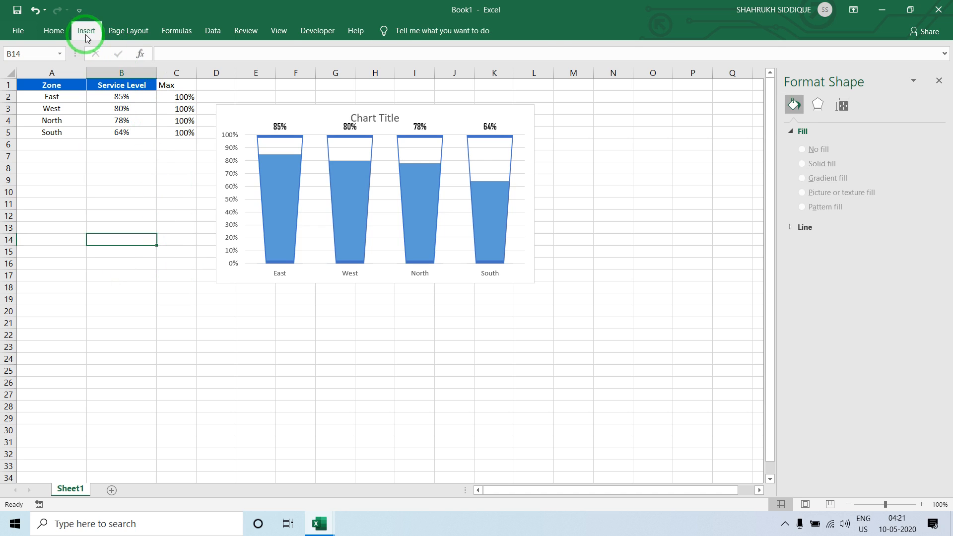
# - Draw an evenly proportioned hollow circle about 3.85 cm across below the data table
pyautogui.click(86, 35)
pyautogui.click(190, 50)
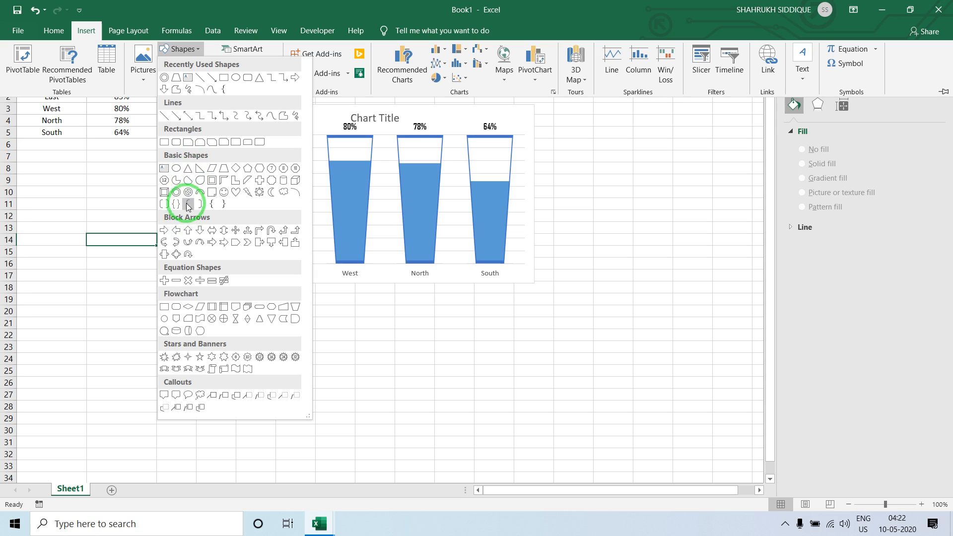
pyautogui.click(175, 194)
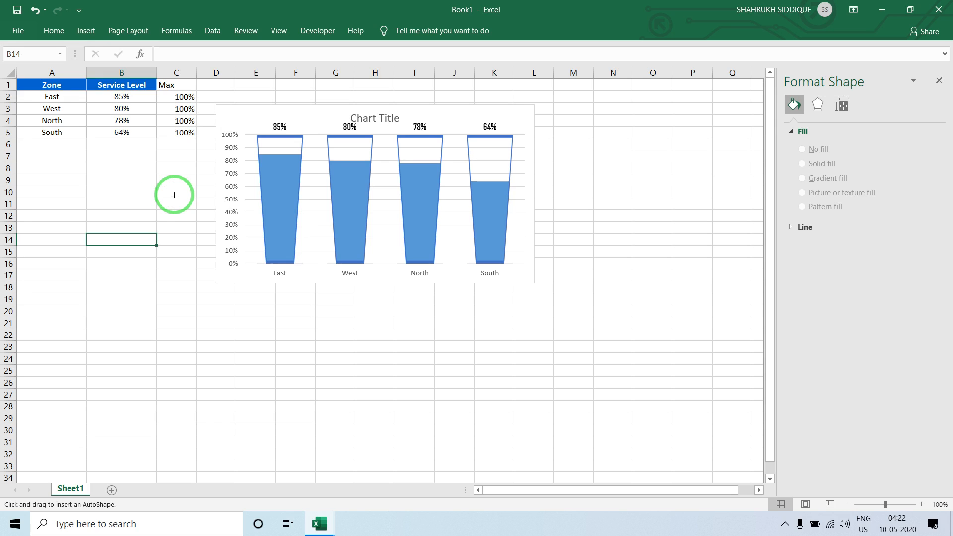
pyautogui.click(150, 194)
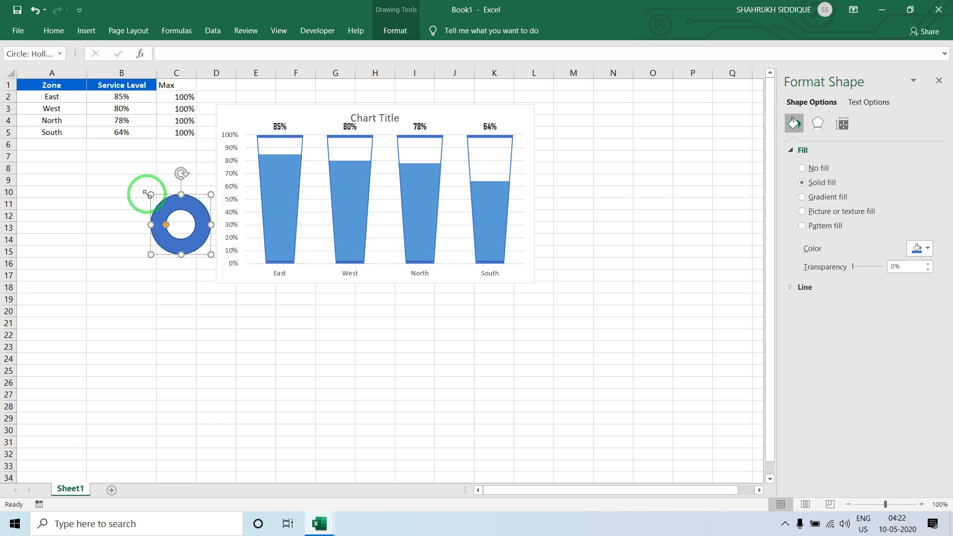
pyautogui.moveTo(148, 194); pyautogui.dragTo(87, 223)
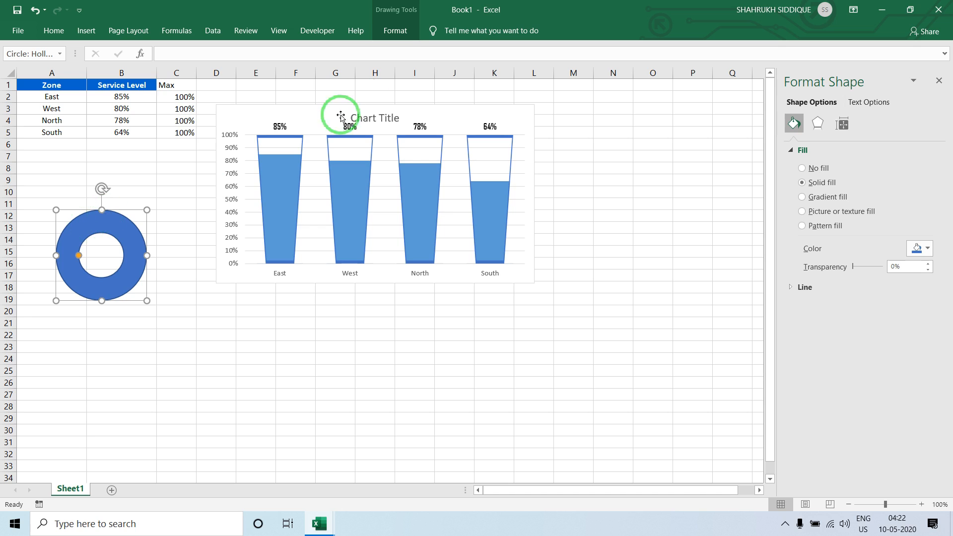
# - Fill the ring with a darker shade of blue and duplicate it, placing the copy directly beneath the original
pyautogui.click(395, 30)
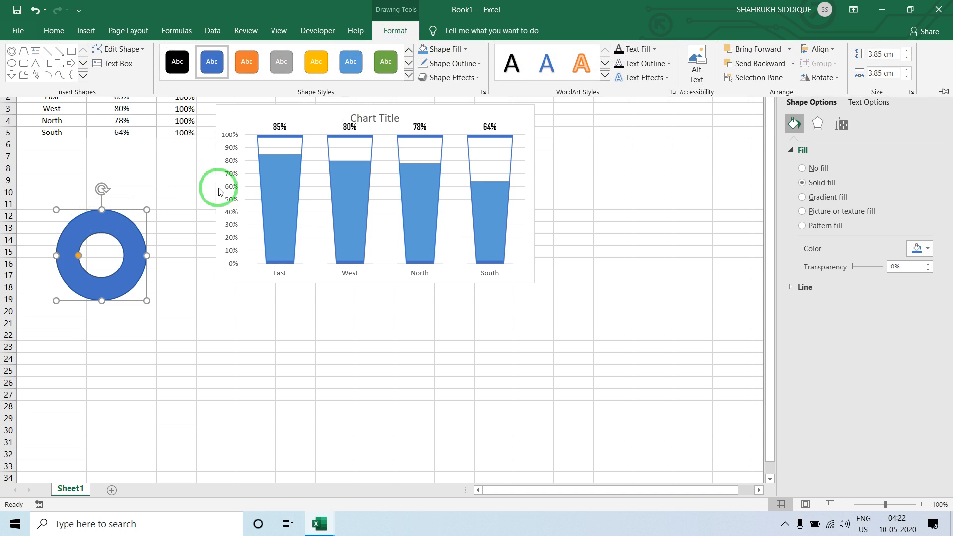
pyautogui.click(446, 49)
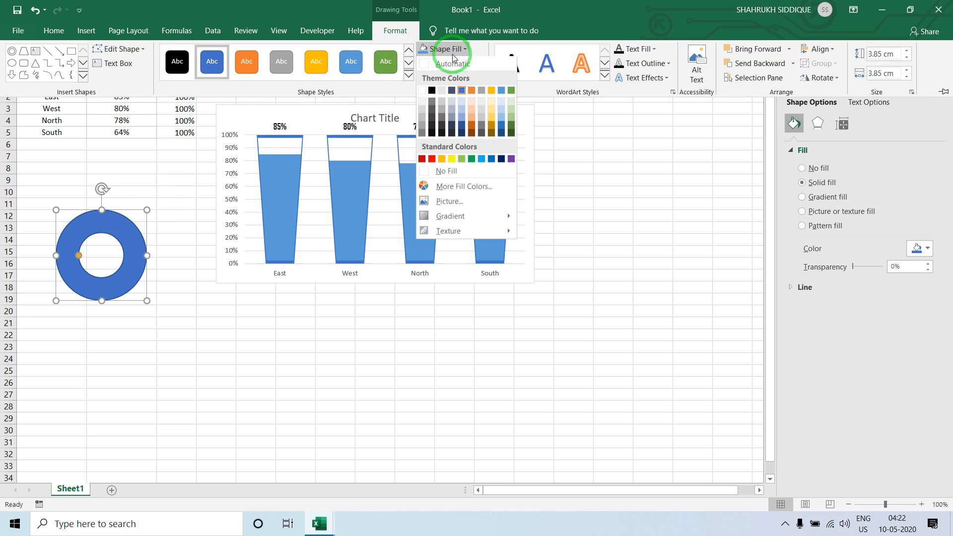
pyautogui.click(503, 125)
pyautogui.hotkey('ctrl', 'd')
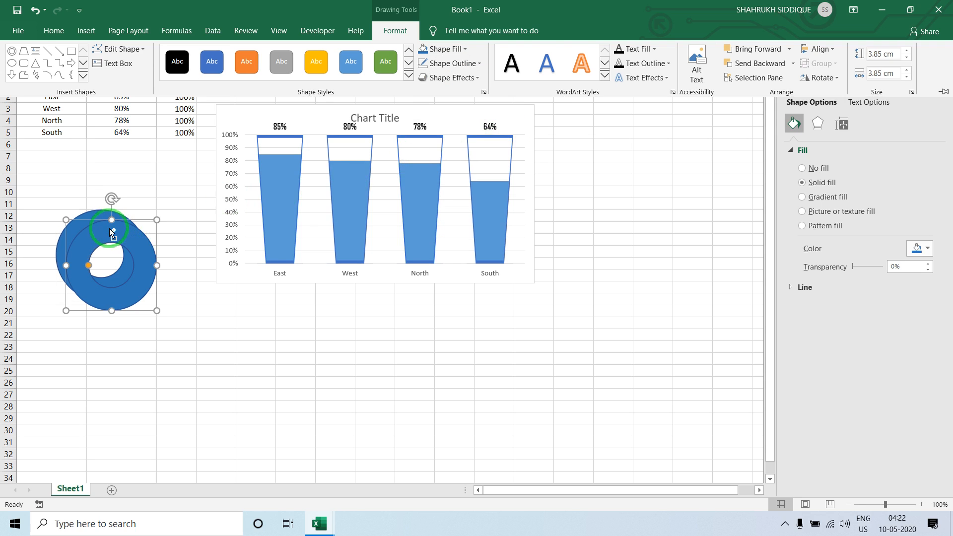
pyautogui.click(131, 250)
pyautogui.moveTo(144, 247); pyautogui.dragTo(152, 334)
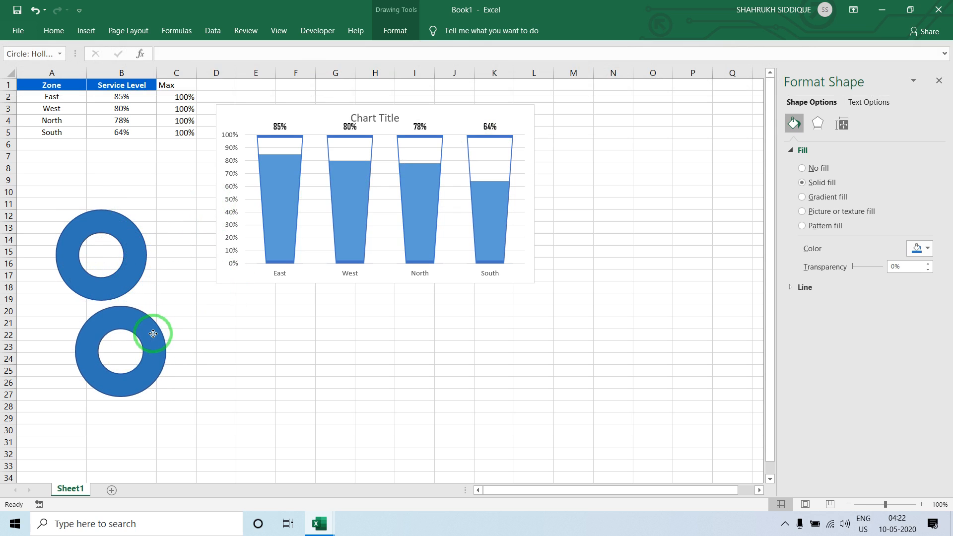
# - Set an outline weight and No Fill on the lower ring, keeping it just beneath the filled one
pyautogui.click(393, 34)
pyautogui.click(445, 71)
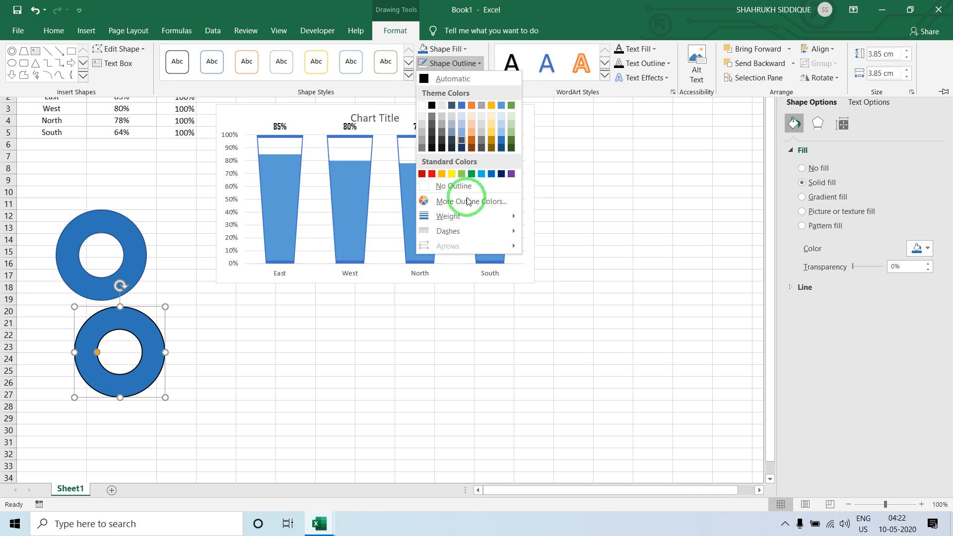
pyautogui.moveTo(475, 216)
pyautogui.click(564, 269)
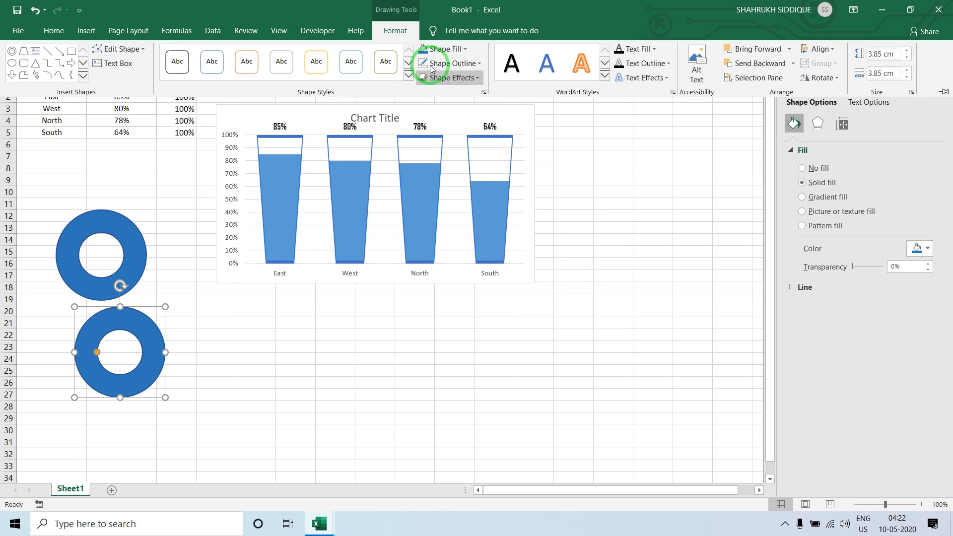
pyautogui.click(444, 48)
pyautogui.click(451, 171)
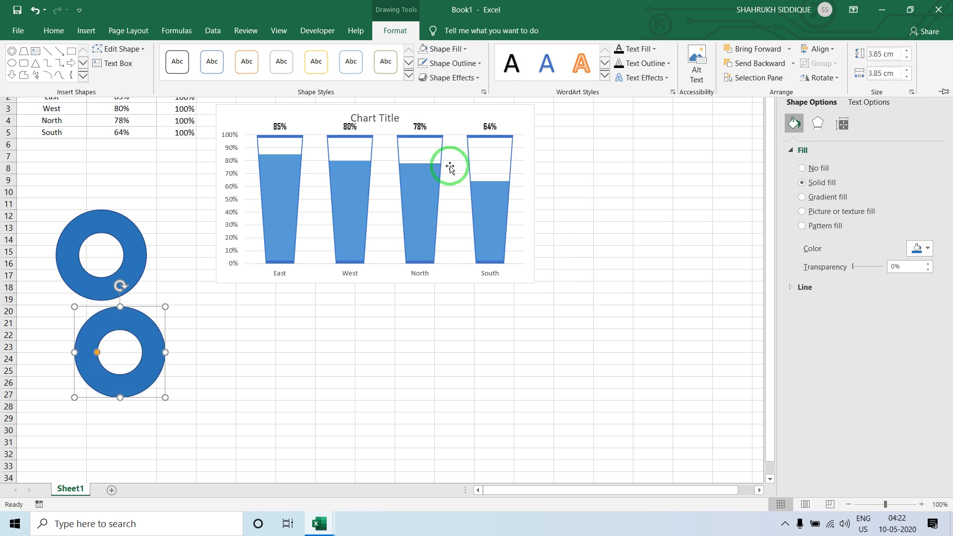
pyautogui.click(278, 331)
pyautogui.moveTo(142, 312); pyautogui.dragTo(117, 314)
# - Insert a clustered column chart from A1:C5 and place it directly below the first chart
pyautogui.moveTo(63, 90); pyautogui.dragTo(174, 128)
pyautogui.click(85, 30)
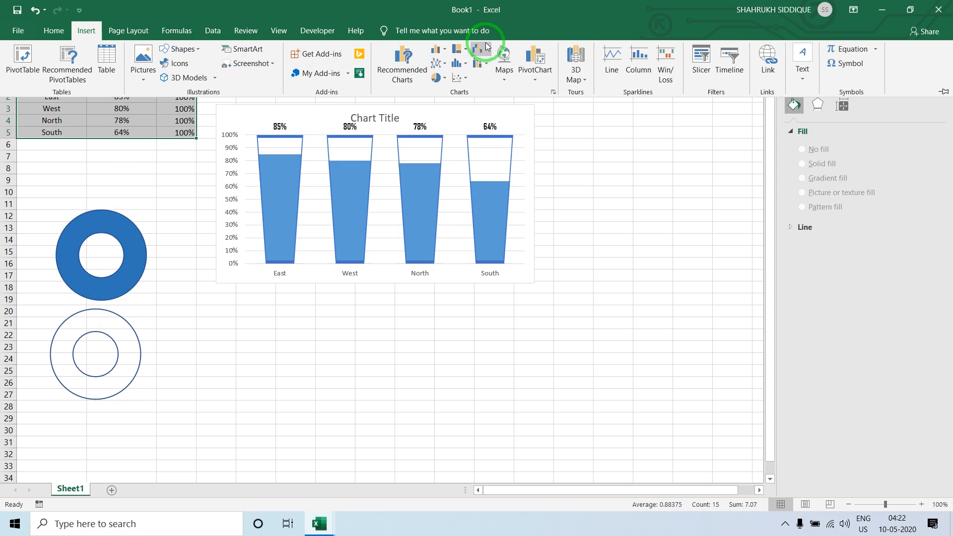
pyautogui.click(436, 48)
pyautogui.click(459, 94)
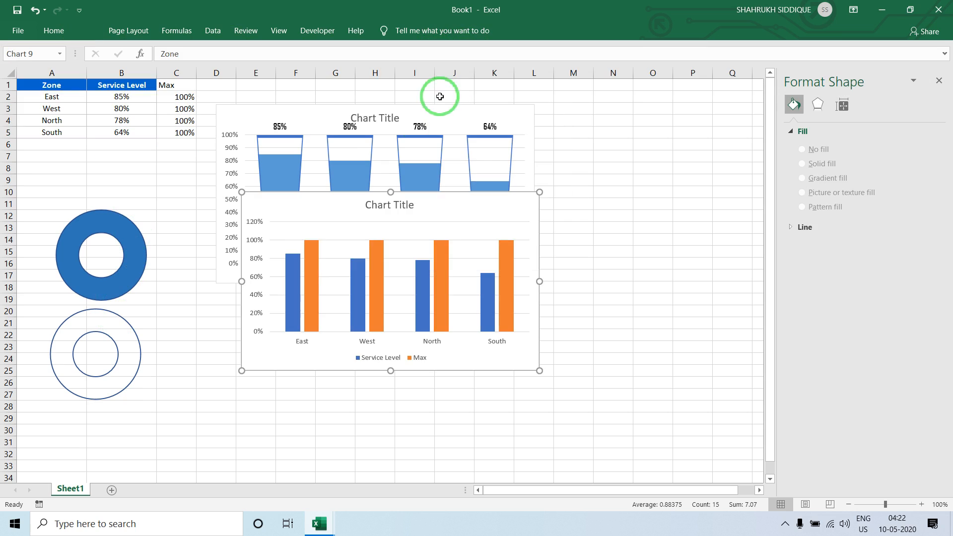
pyautogui.moveTo(288, 228); pyautogui.dragTo(231, 326)
# - Set the new chart's vertical axis bounds to a minimum of 0 and a maximum of 1
pyautogui.click(228, 322)
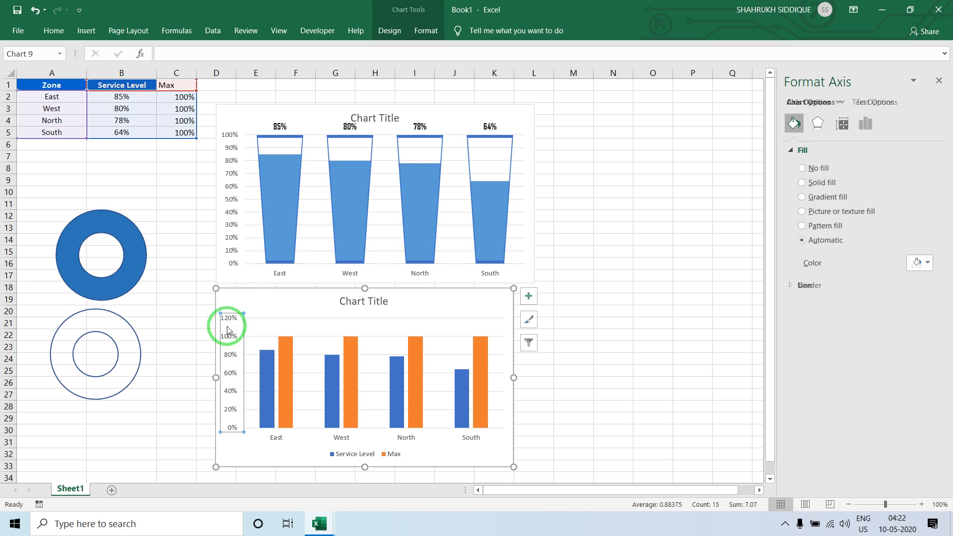
pyautogui.rightClick(227, 327)
pyautogui.click(175, 341)
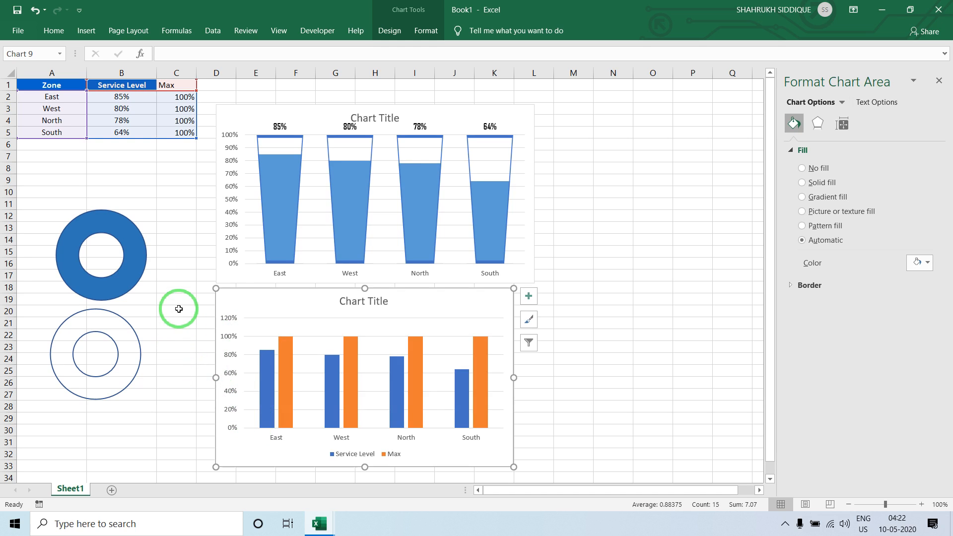
pyautogui.click(179, 310)
pyautogui.click(230, 327)
pyautogui.rightClick(230, 327)
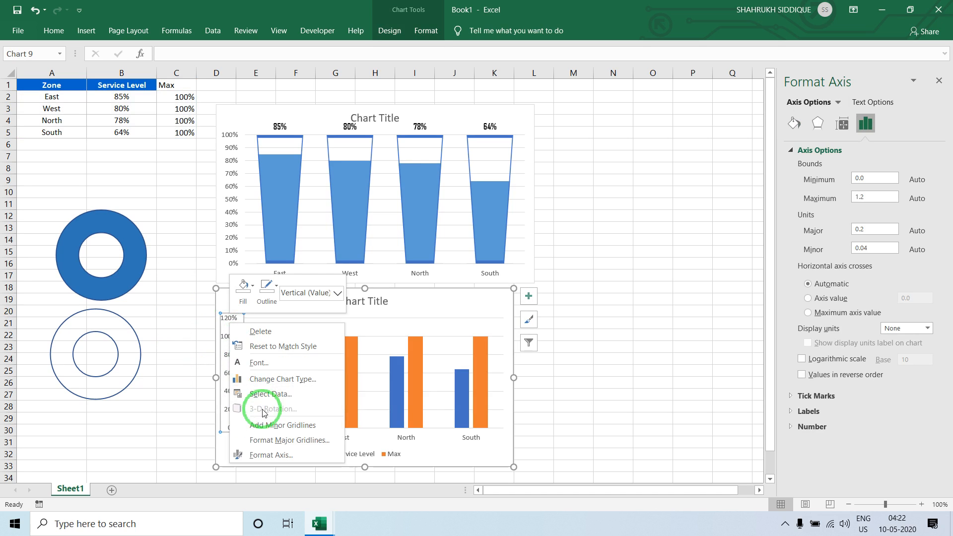
pyautogui.click(260, 453)
pyautogui.click(886, 178)
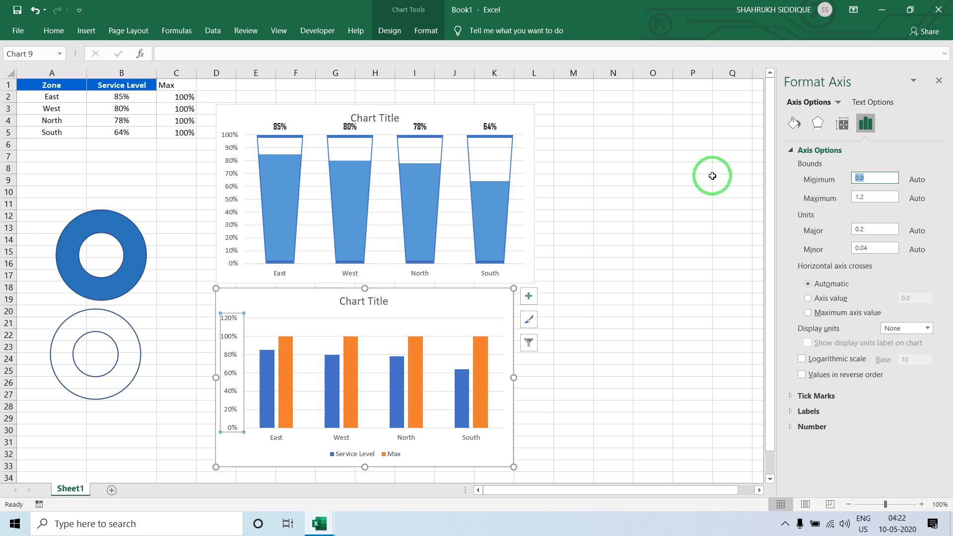
pyautogui.write('0')
pyautogui.press('Return')
pyautogui.write('1')
pyautogui.press('Return')
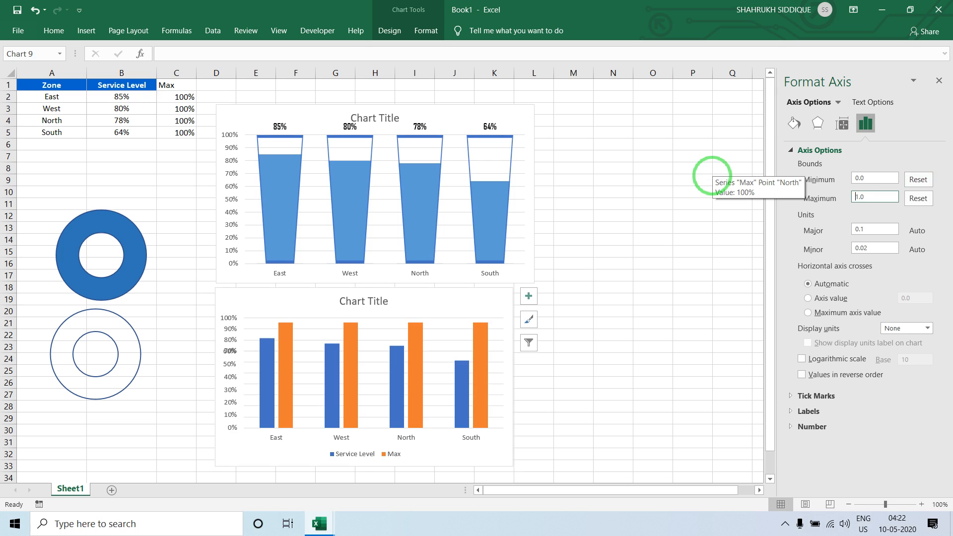
# - Paste the unfilled ring into the Max columns and the filled blue ring into the Service Level columns
pyautogui.click(134, 332)
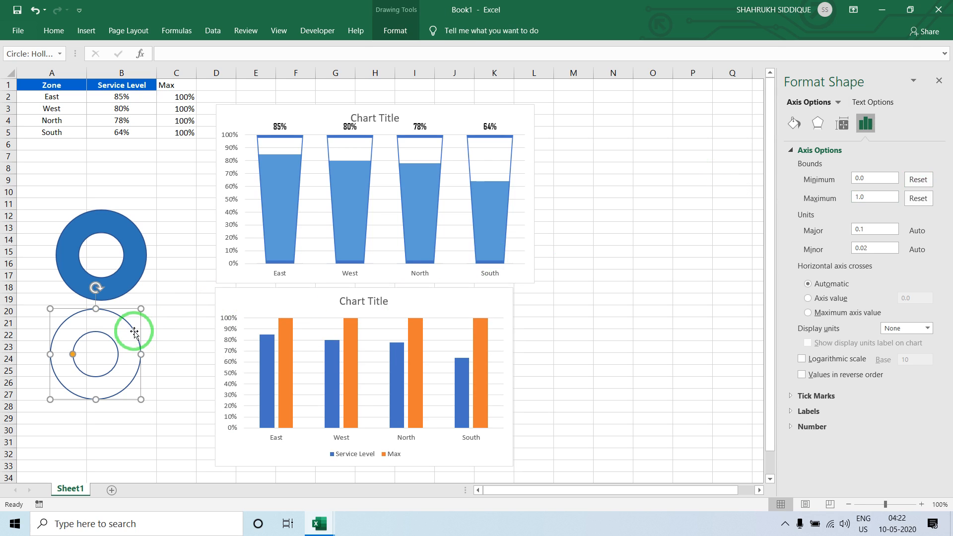
pyautogui.click(289, 338)
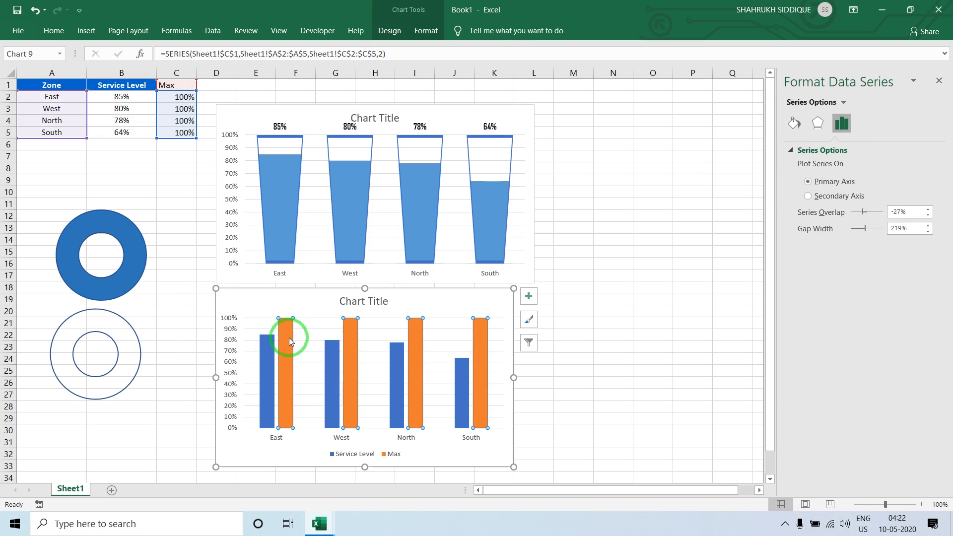
pyautogui.hotkey('ctrl', 'v')
pyautogui.click(122, 257)
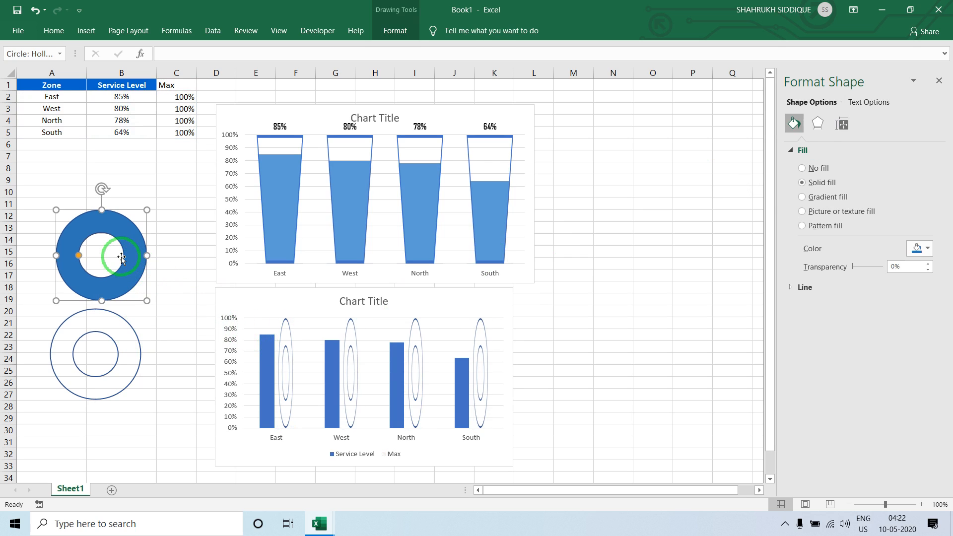
pyautogui.click(265, 357)
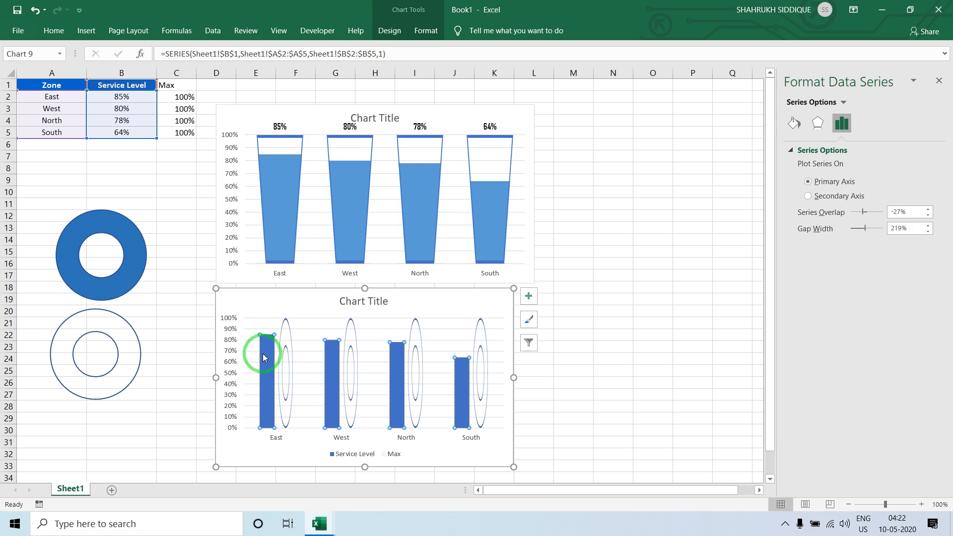
pyautogui.hotkey('ctrl', 'v')
# - Set the picture fills of both the Service Level and Max series to Stack and Scale with 1 unit per picture
pyautogui.click(836, 279)
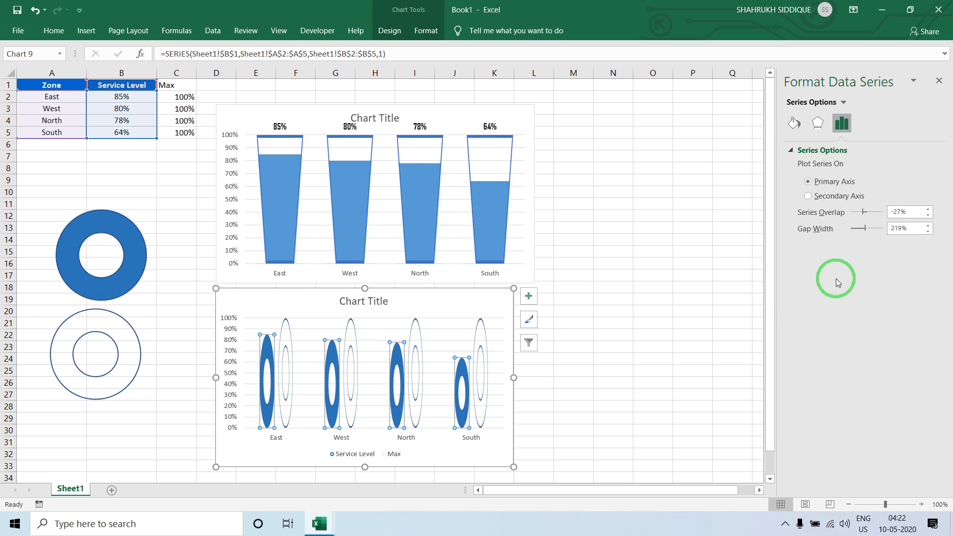
pyautogui.click(795, 124)
pyautogui.click(879, 350)
pyautogui.click(842, 383)
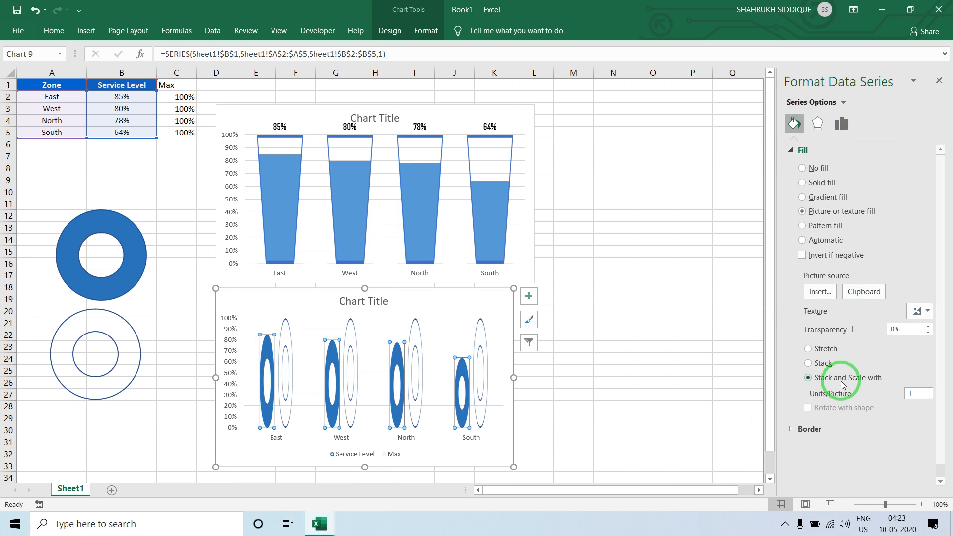
pyautogui.click(294, 349)
pyautogui.click(816, 385)
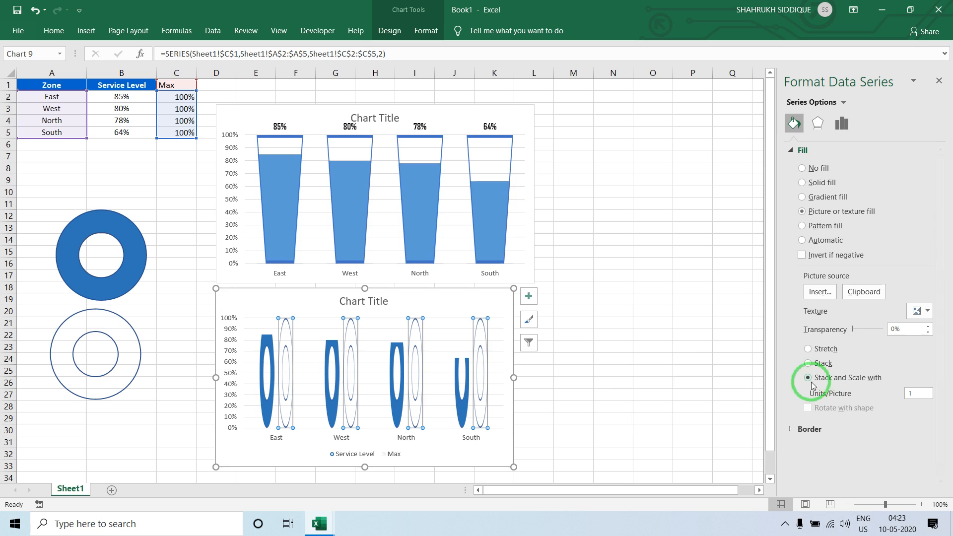
pyautogui.click(484, 344)
pyautogui.click(528, 345)
pyautogui.click(474, 335)
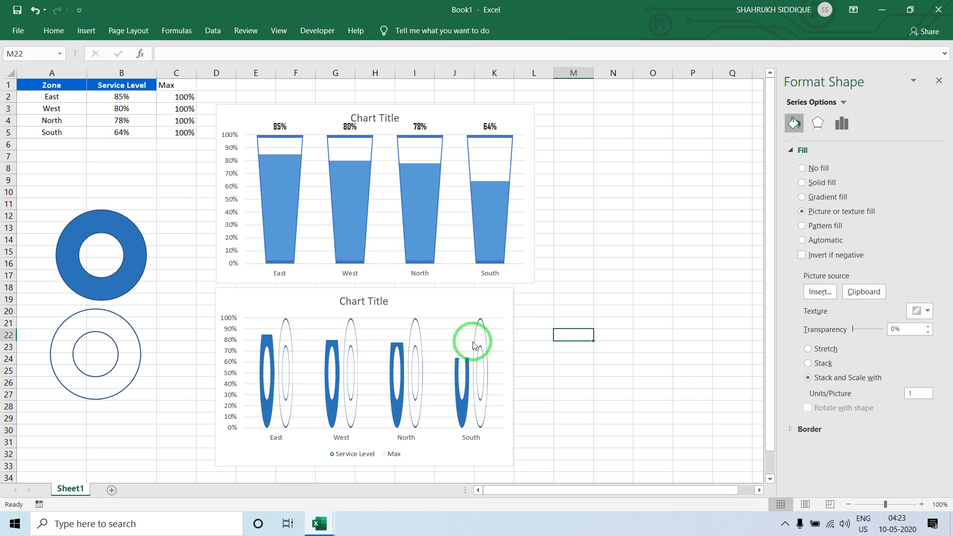
pyautogui.click(917, 111)
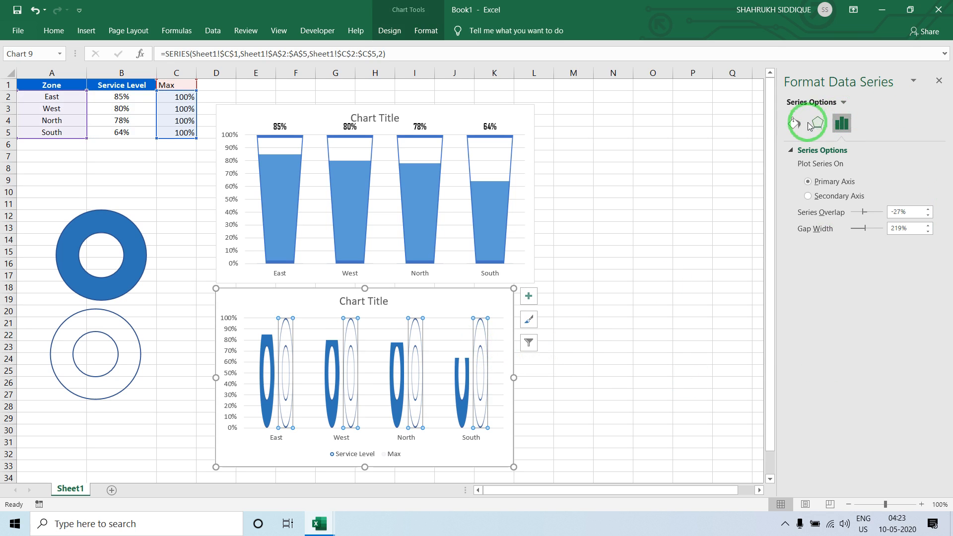
pyautogui.click(793, 125)
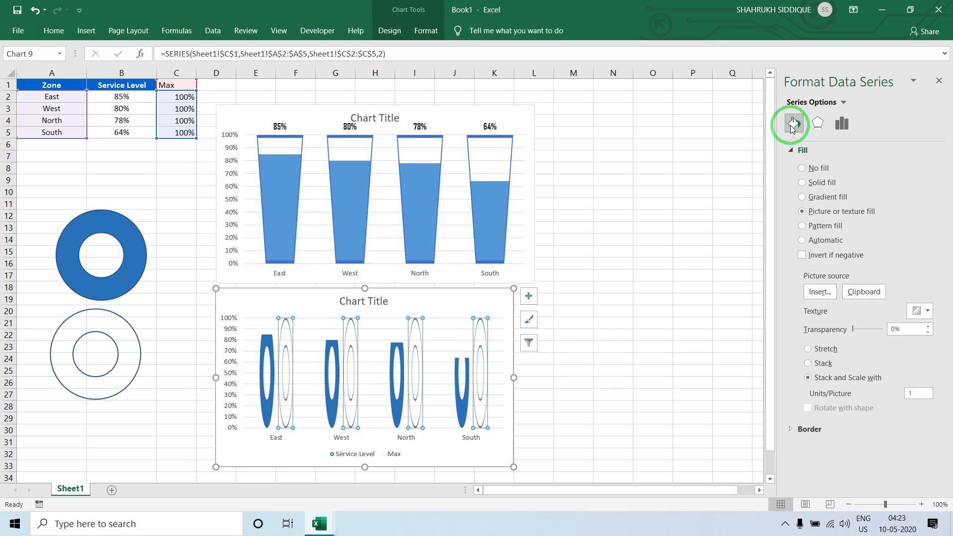
pyautogui.click(572, 385)
# - Set the Service Level series' gap width to 80% and increase the series overlap until both series fully overlap
pyautogui.click(257, 348)
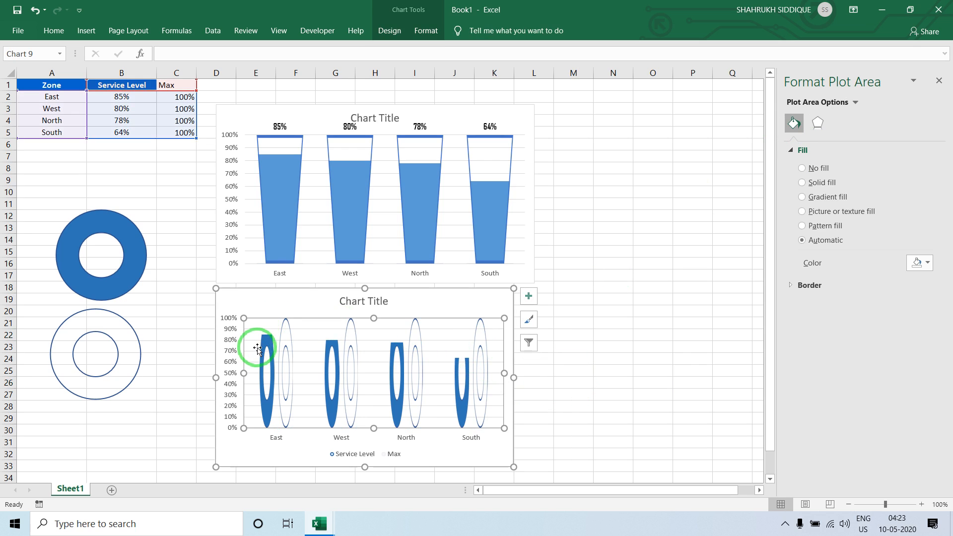
pyautogui.click(262, 350)
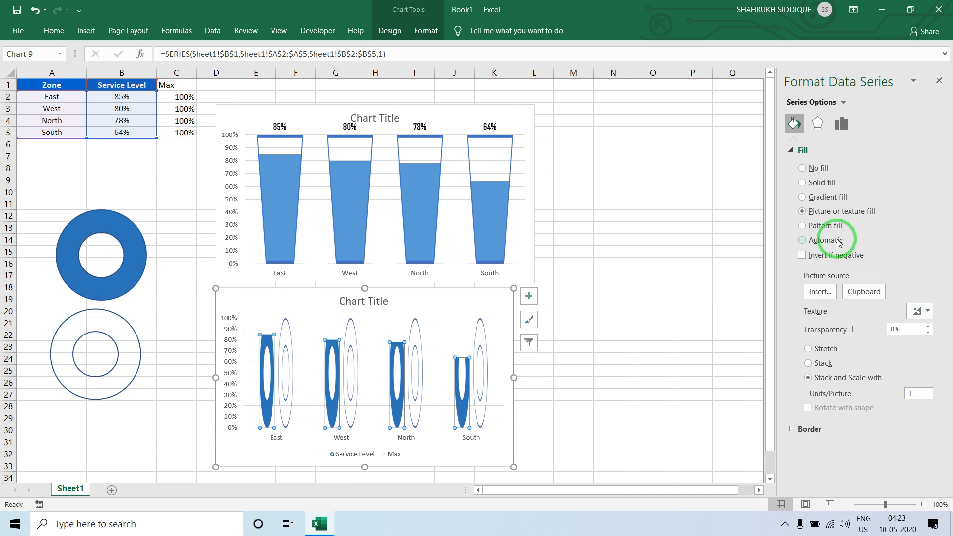
pyautogui.click(847, 130)
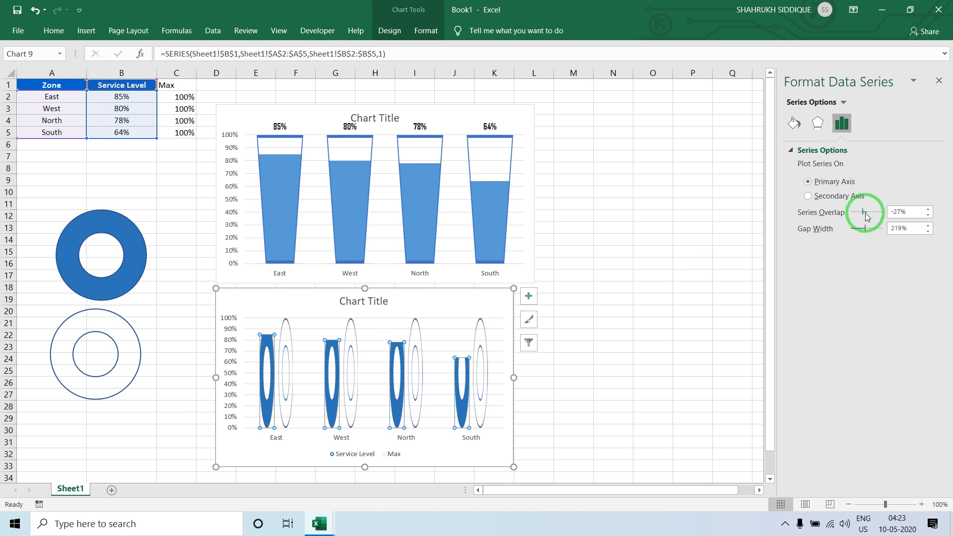
pyautogui.moveTo(919, 228); pyautogui.dragTo(879, 233)
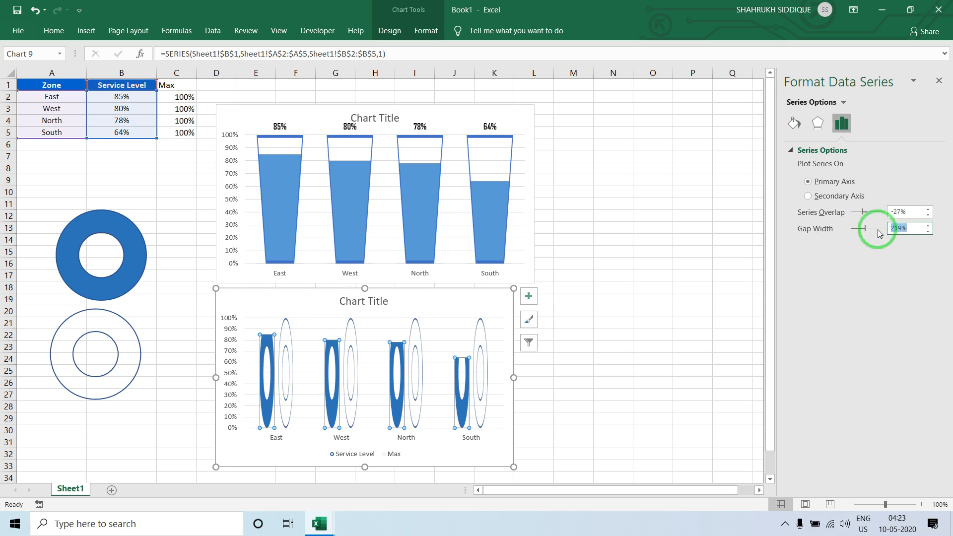
pyautogui.write('80')
pyautogui.press('Return')
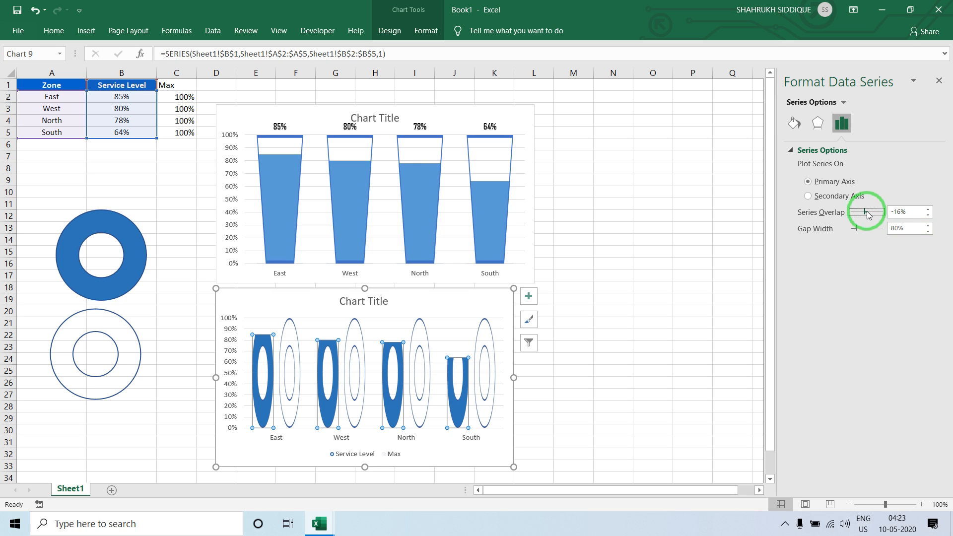
pyautogui.moveTo(868, 215)
pyautogui.mouseDown()
pyautogui.moveTo(904, 213)
pyautogui.moveTo(864, 222)
pyautogui.mouseUp()
pyautogui.click(677, 234)
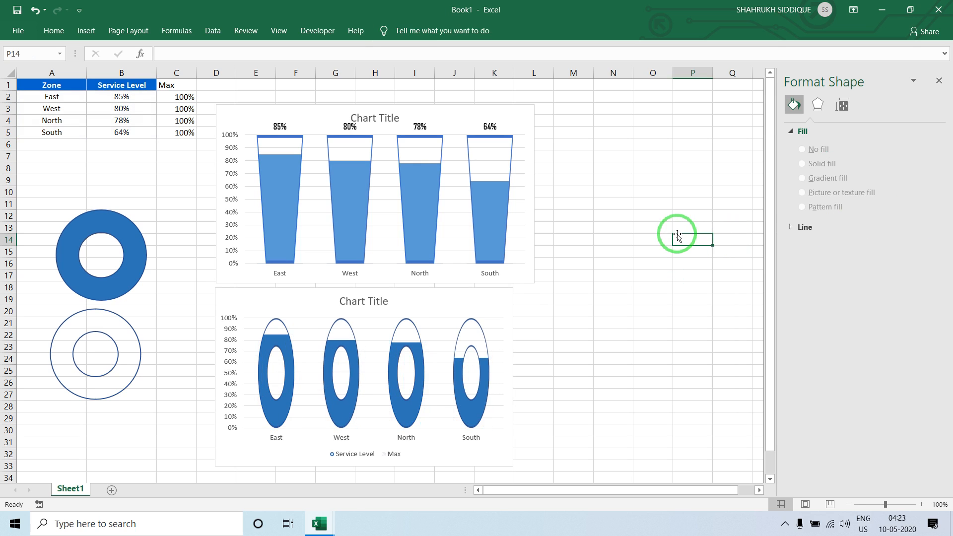
# - Change the Service Level values to 50% for West and 30% for East
pyautogui.click(126, 107)
pyautogui.press('Return')
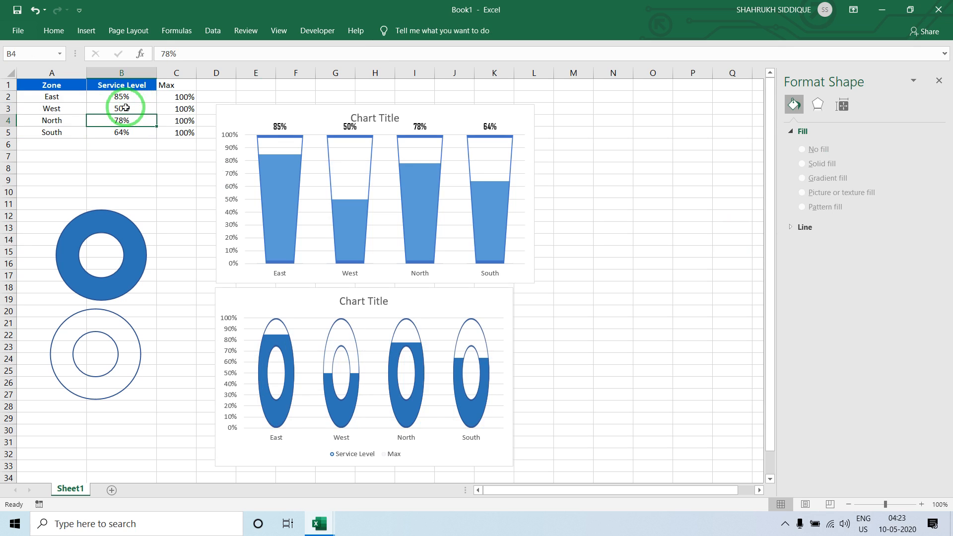
pyautogui.press('Up')
pyautogui.press('Up')
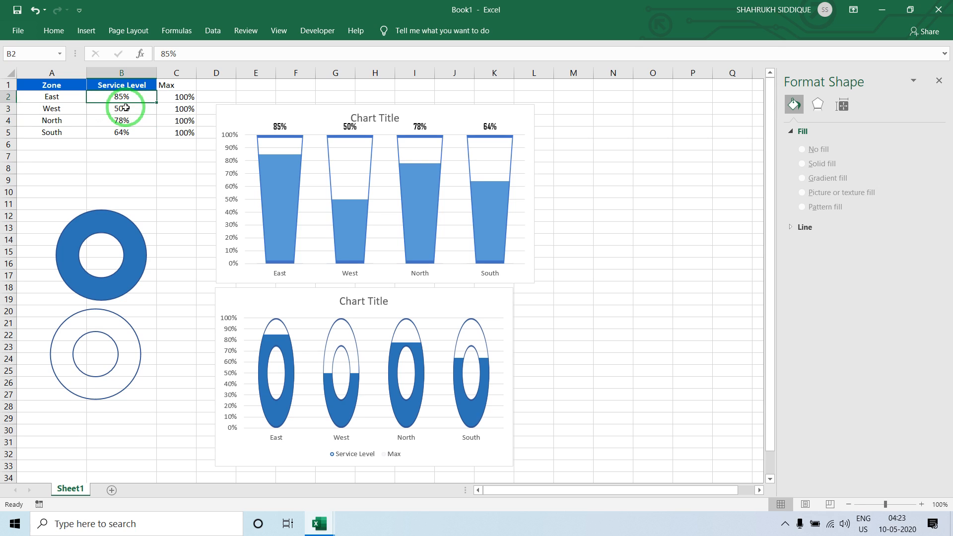
pyautogui.write('30')
pyautogui.press('Return')
pyautogui.press('Up')
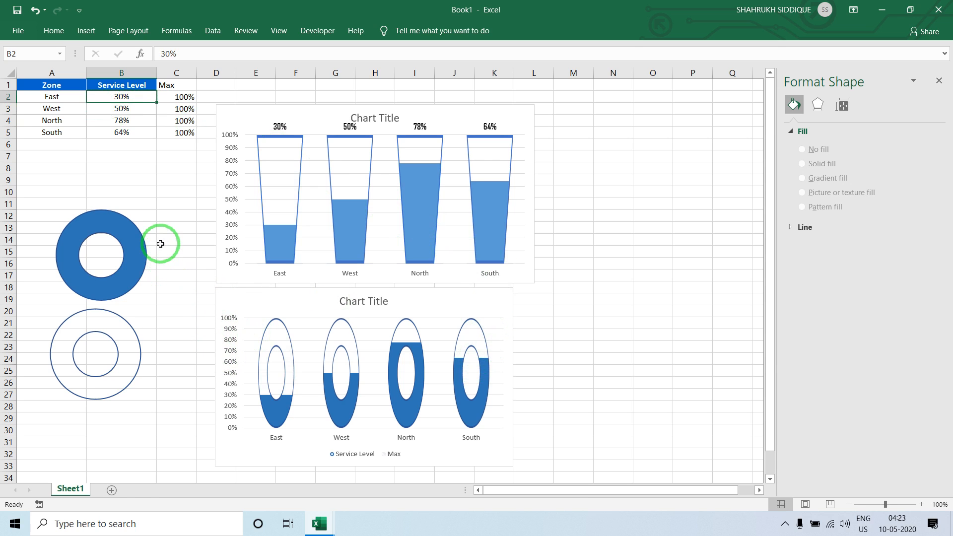
# - Check the finished charts in the Part-2 reference workbook, then paste a copy of the ring chart beside the glass chart
pyautogui.hotkey('alt', 'Tab')
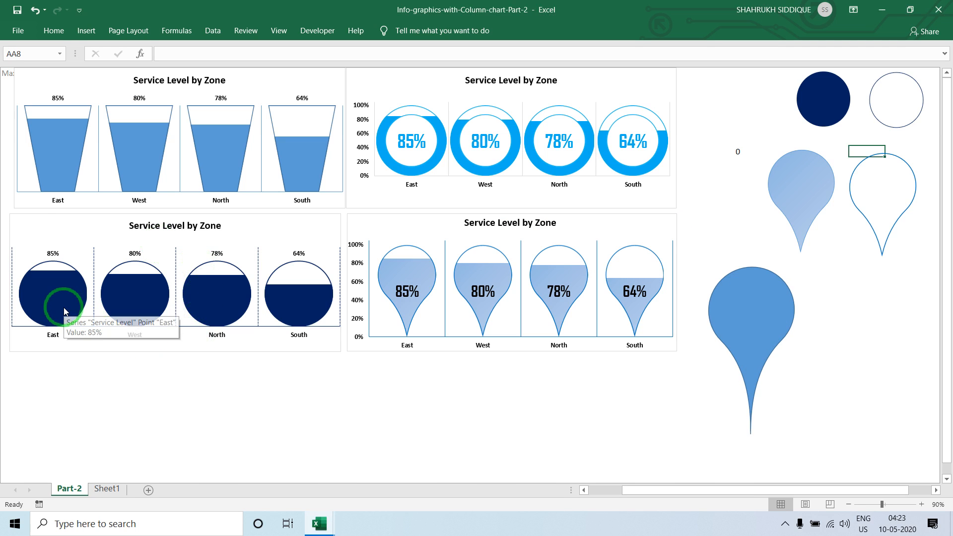
pyautogui.hotkey('alt', 'Tab')
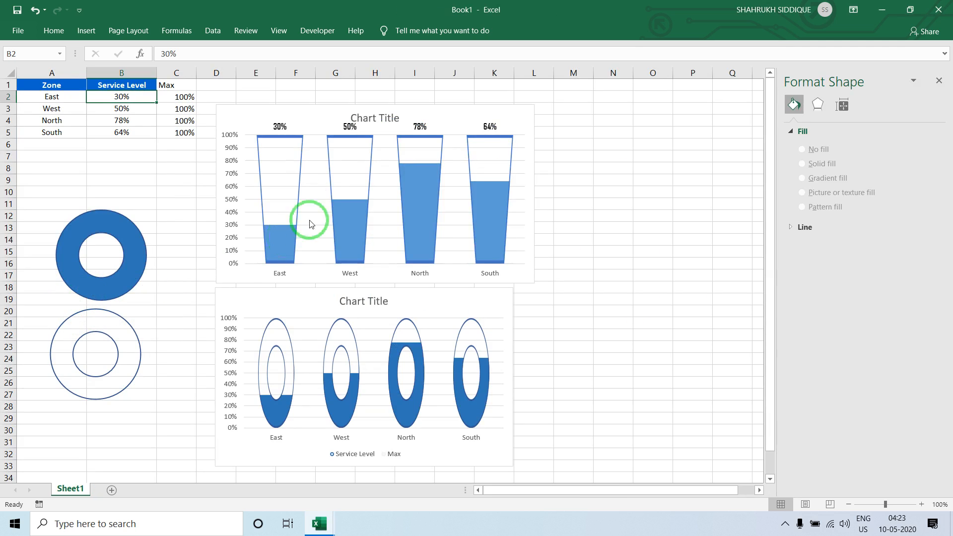
pyautogui.click(247, 290)
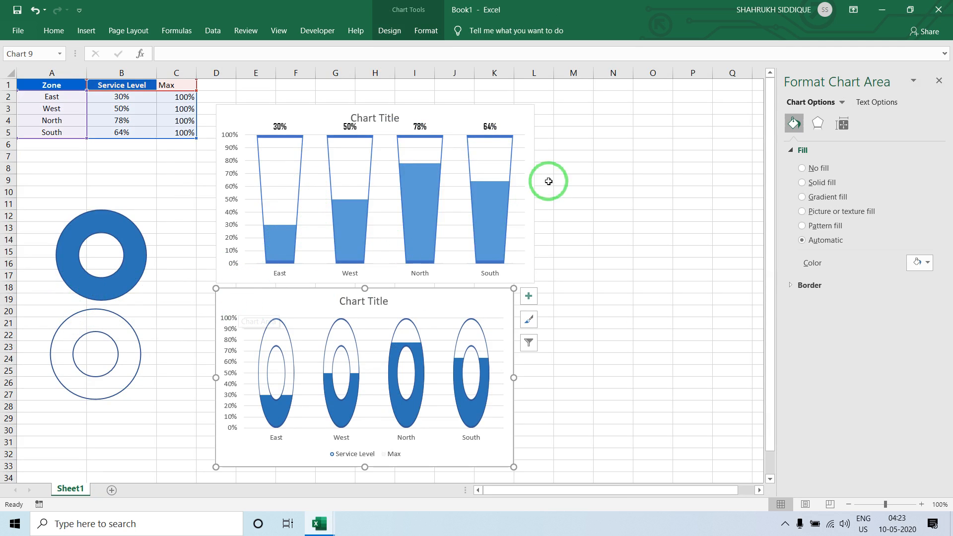
pyautogui.click(555, 111)
pyautogui.hotkey('ctrl', 'v')
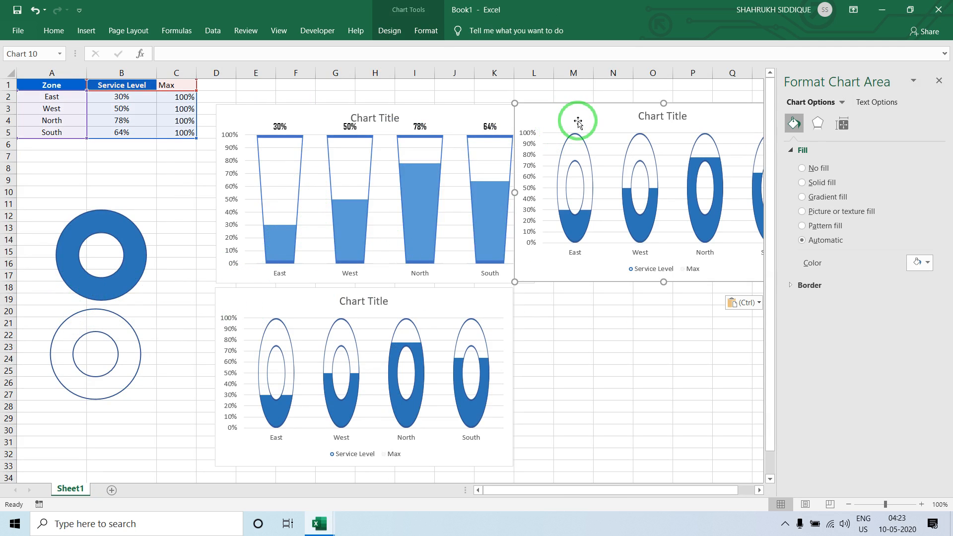
pyautogui.moveTo(581, 122); pyautogui.dragTo(446, 121)
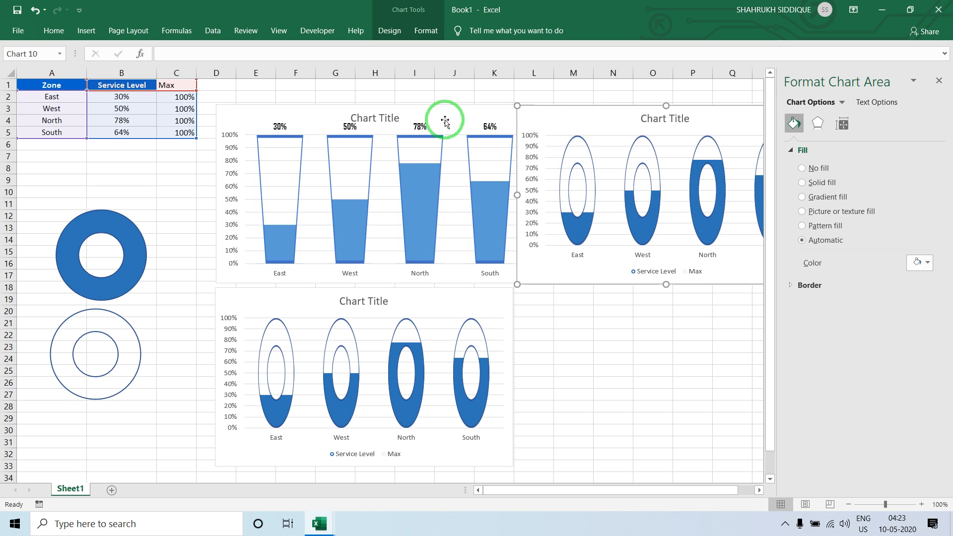
# - Paste another copy of the ring chart beneath the first duplicate and move the upper duplicate clear of the glass chart
pyautogui.hotkey('ctrl', 'v')
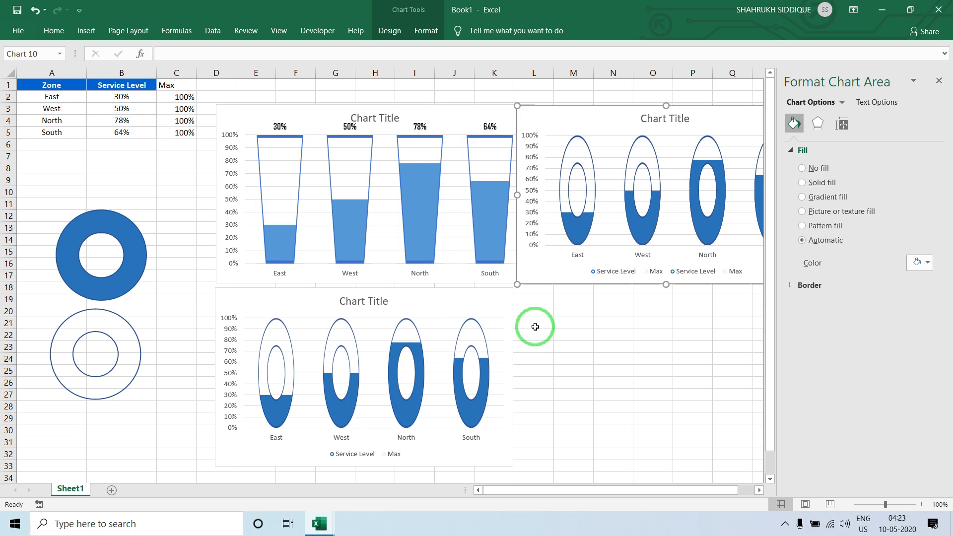
pyautogui.click(491, 298)
pyautogui.hotkey('ctrl', 'c')
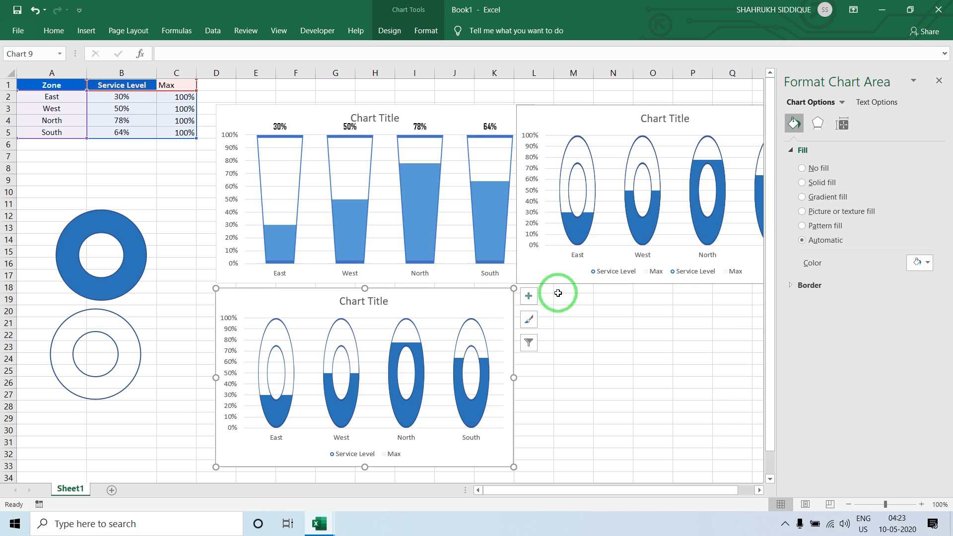
pyautogui.click(547, 293)
pyautogui.hotkey('ctrl', 'v')
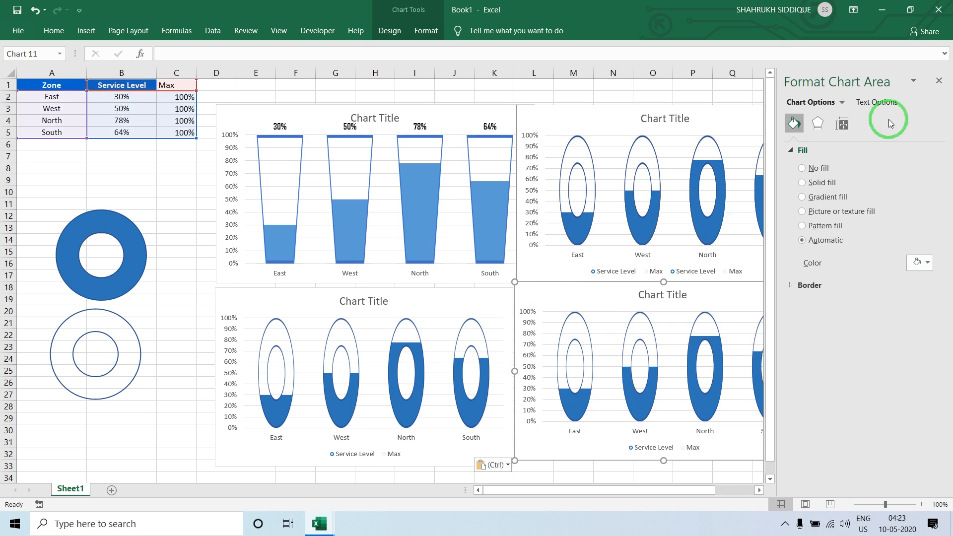
pyautogui.click(939, 81)
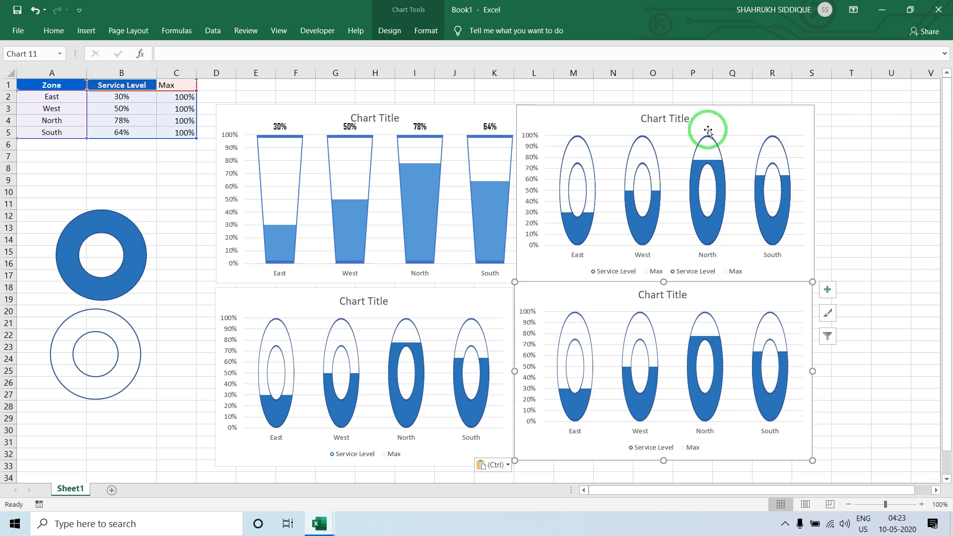
pyautogui.moveTo(760, 126); pyautogui.dragTo(781, 114)
# - Delete the filled and the unfilled ring shapes from the sheet
pyautogui.click(125, 242)
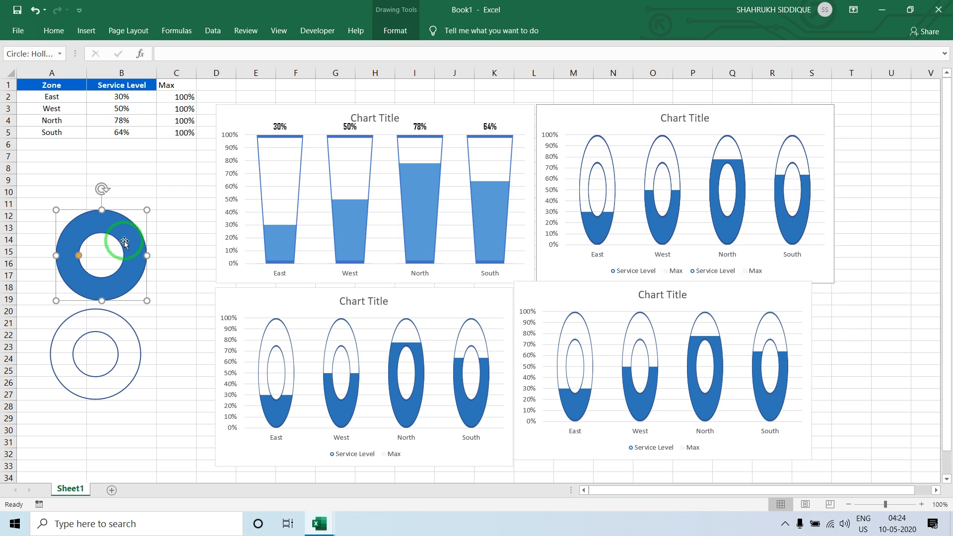
pyautogui.press('Delete')
pyautogui.click(118, 333)
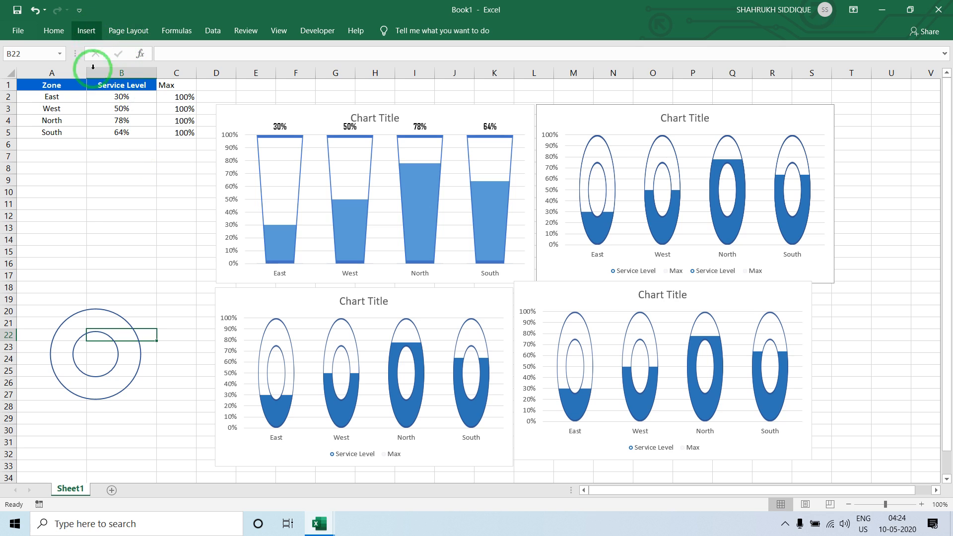
pyautogui.click(107, 312)
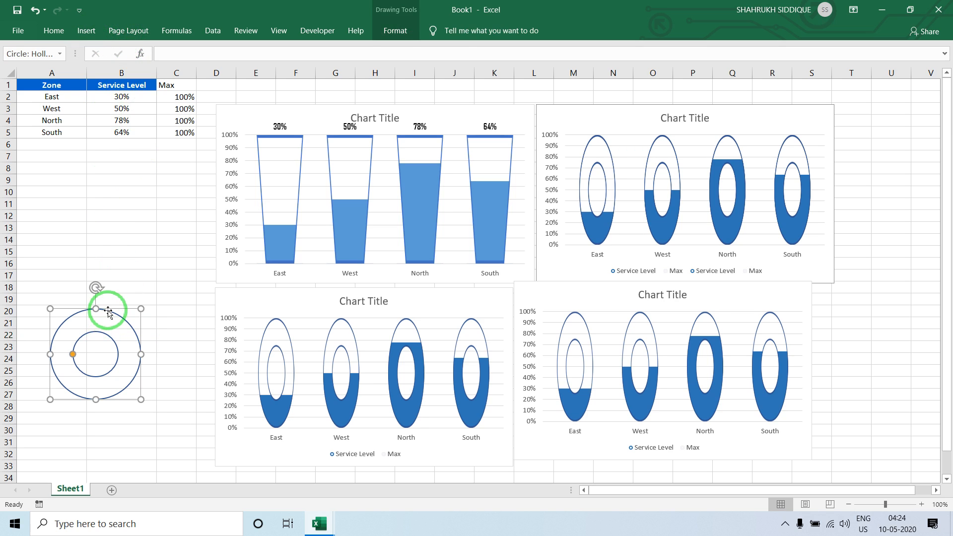
pyautogui.press('Delete')
# - Draw a 4.23 cm circle below the data table and remove its outline
pyautogui.click(86, 31)
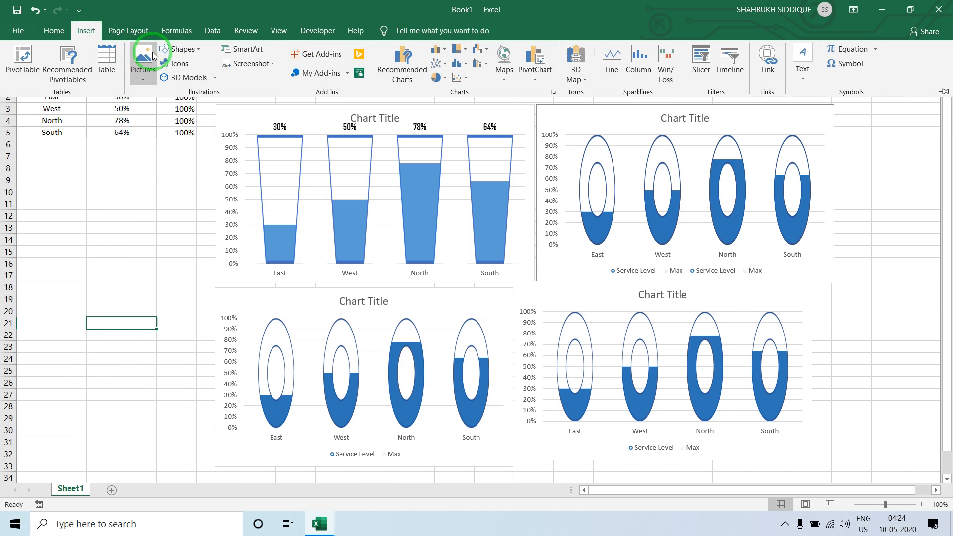
pyautogui.click(180, 48)
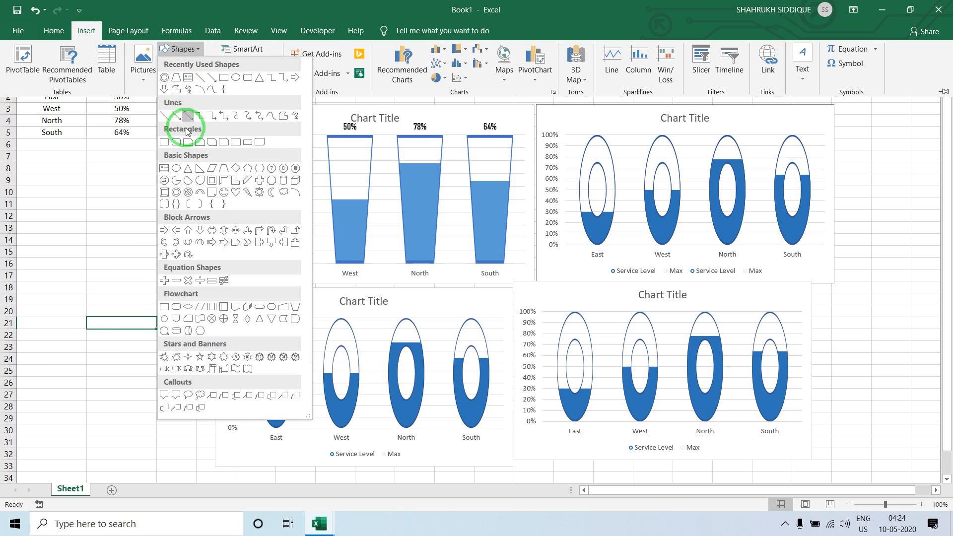
pyautogui.click(176, 169)
pyautogui.moveTo(72, 182); pyautogui.dragTo(132, 282)
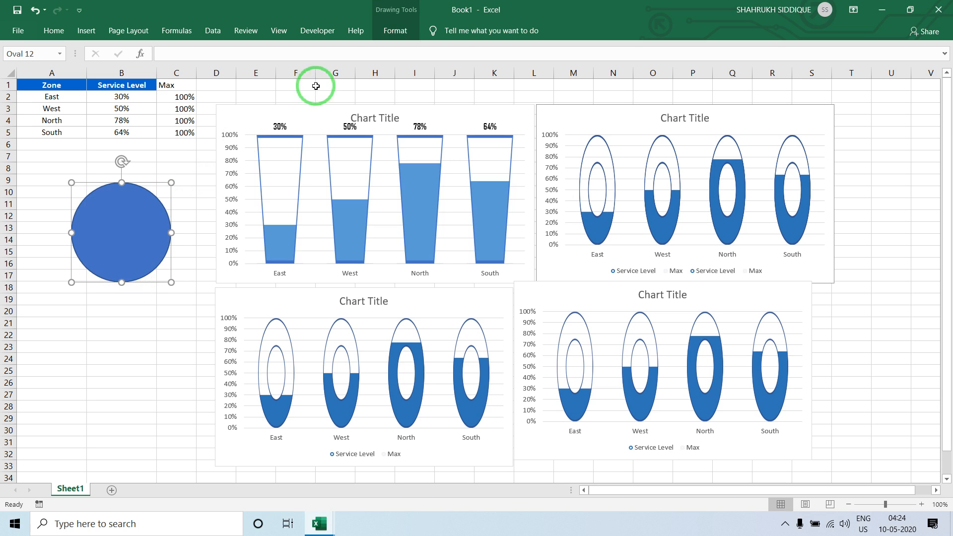
pyautogui.click(389, 41)
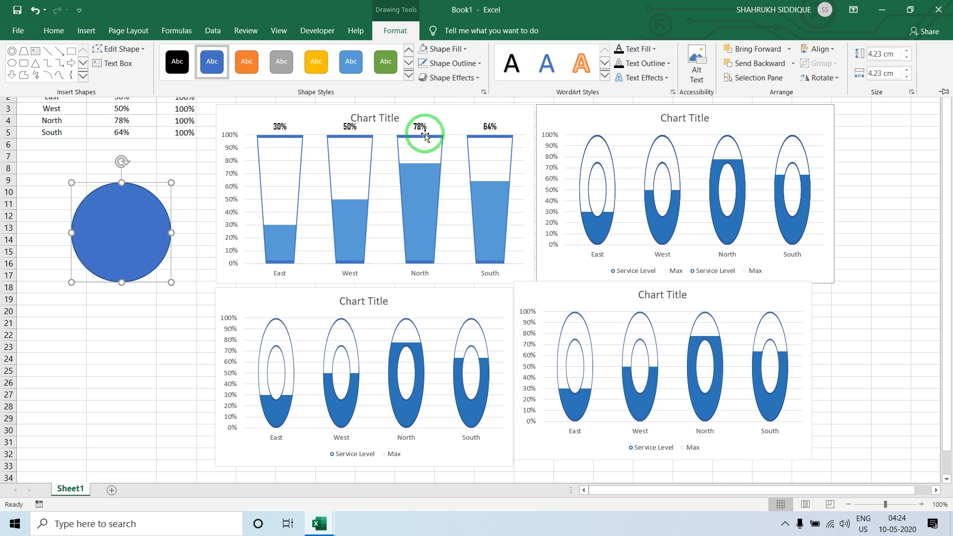
pyautogui.click(437, 63)
pyautogui.click(449, 187)
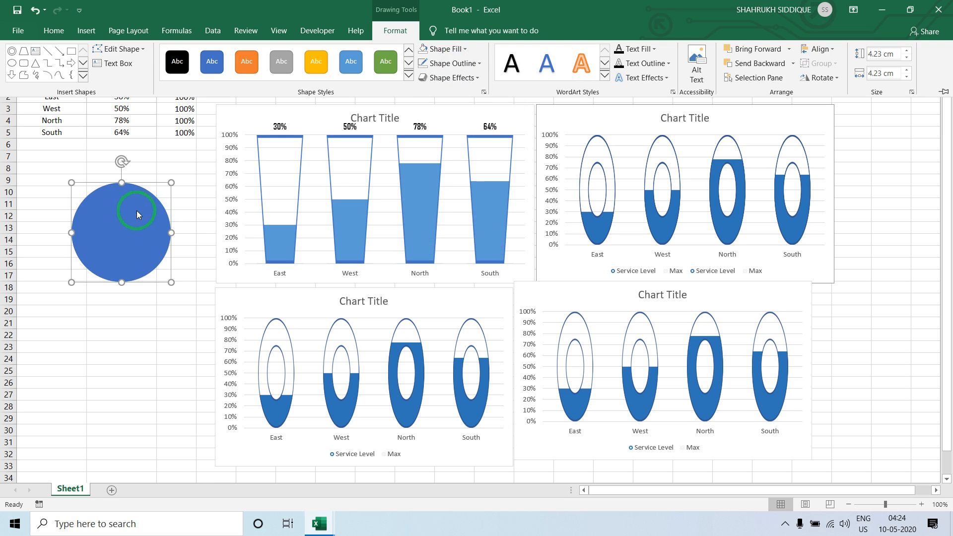
# - Duplicate the blue circle and place the copy directly below the original
pyautogui.hotkey('ctrl', 'F1')
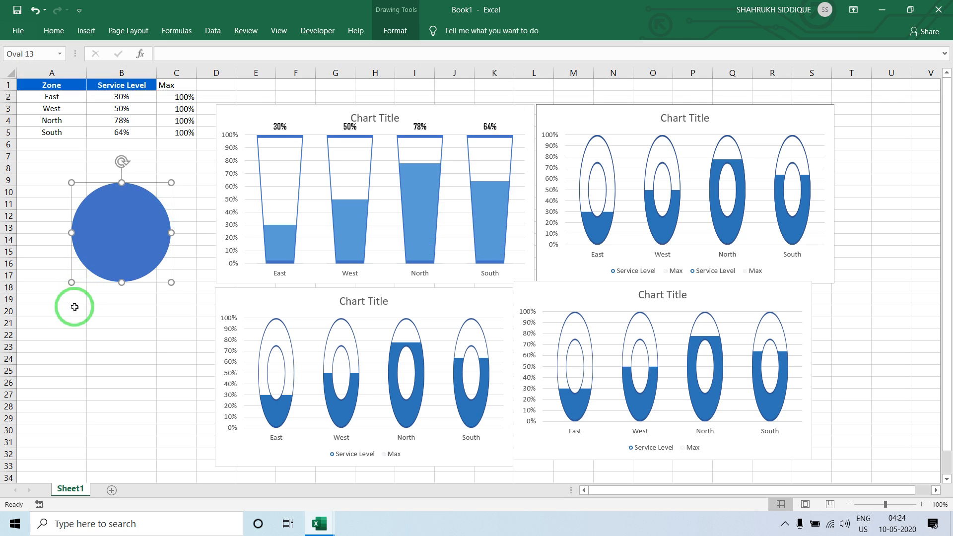
pyautogui.hotkey('ctrl', 'd')
pyautogui.moveTo(120, 271); pyautogui.dragTo(115, 354)
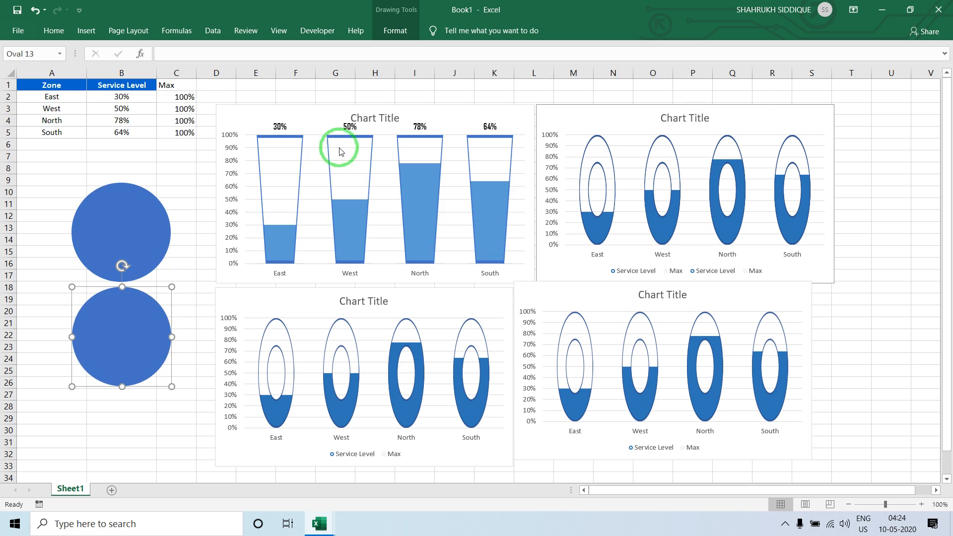
# - Give the lower circle a blue 1½ pt outline and no fill
pyautogui.click(396, 31)
pyautogui.click(453, 63)
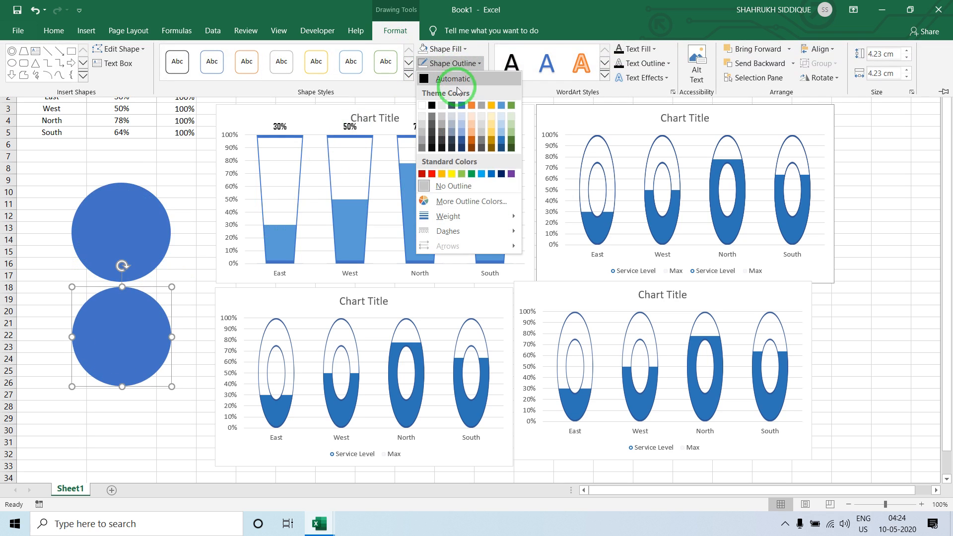
pyautogui.click(461, 105)
pyautogui.click(457, 79)
pyautogui.click(463, 64)
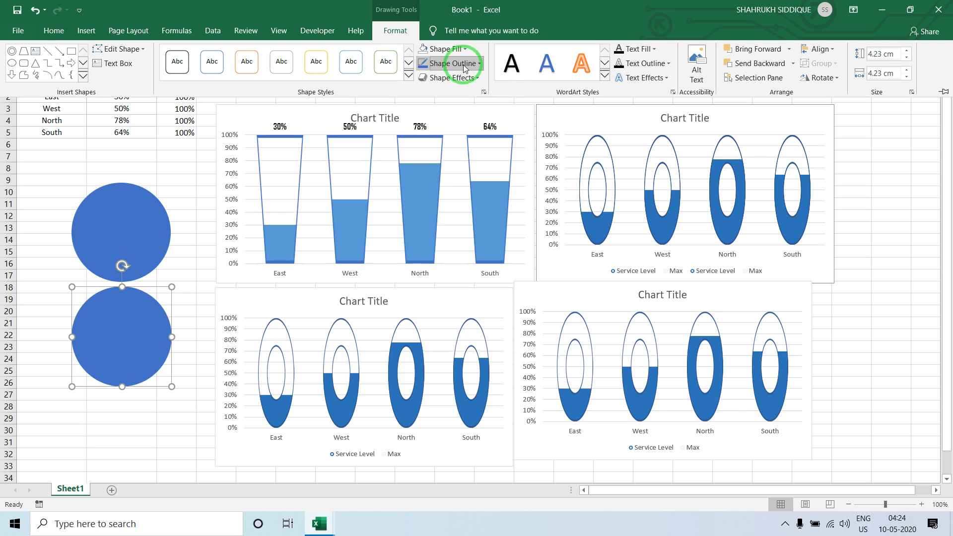
pyautogui.moveTo(493, 219)
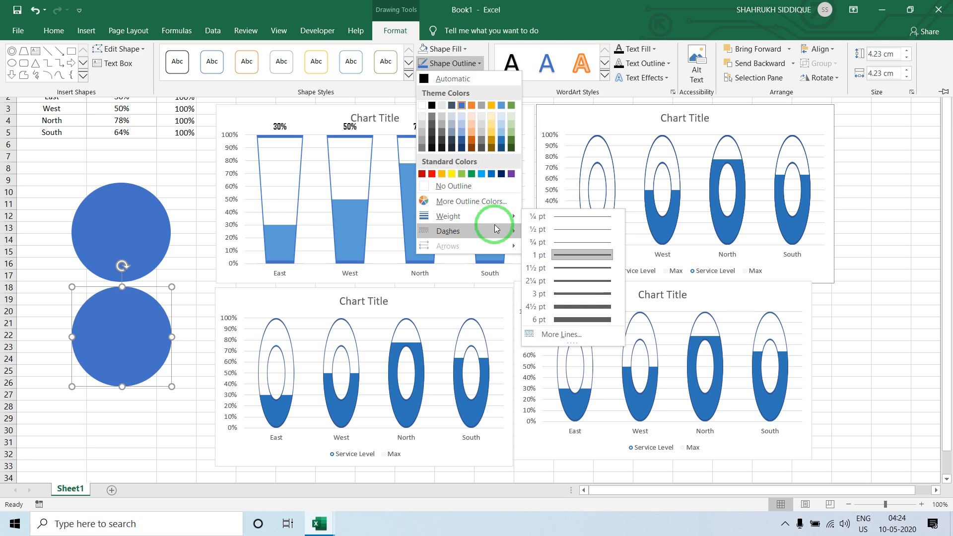
pyautogui.click(567, 269)
pyautogui.click(446, 48)
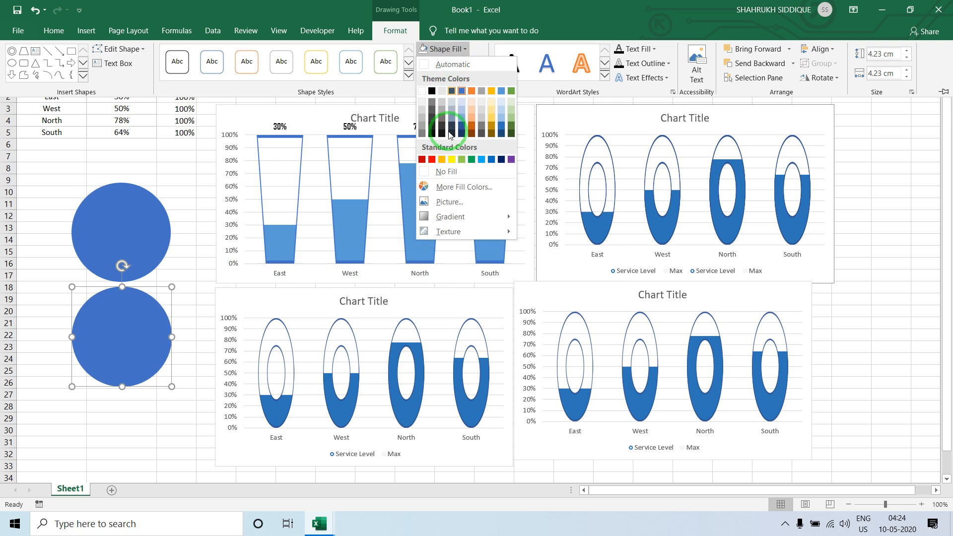
pyautogui.click(446, 172)
pyautogui.click(132, 200)
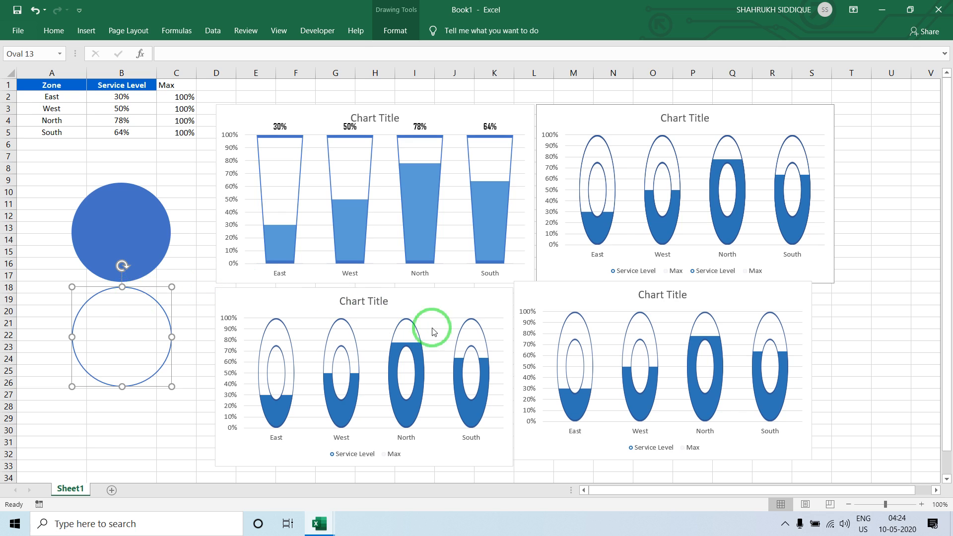
# - Try to fill the Service Level series of the upper ring chart with the solid blue circle
pyautogui.moveTo(614, 190)
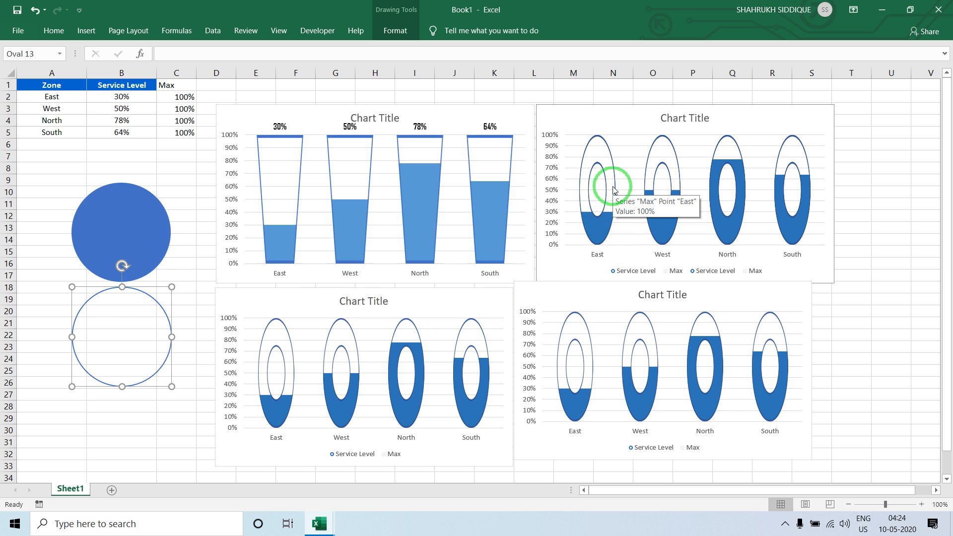
pyautogui.click(602, 142)
pyautogui.rightClick(601, 143)
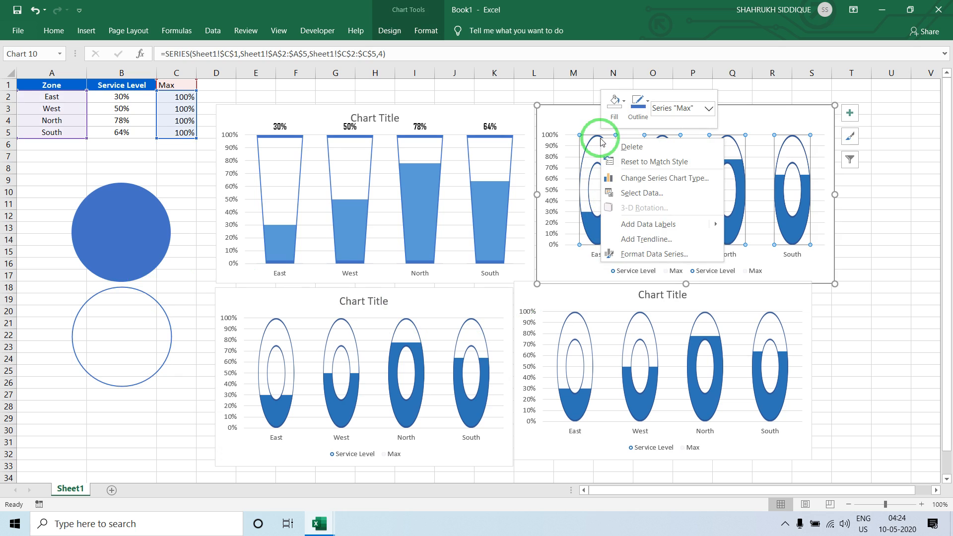
pyautogui.click(625, 253)
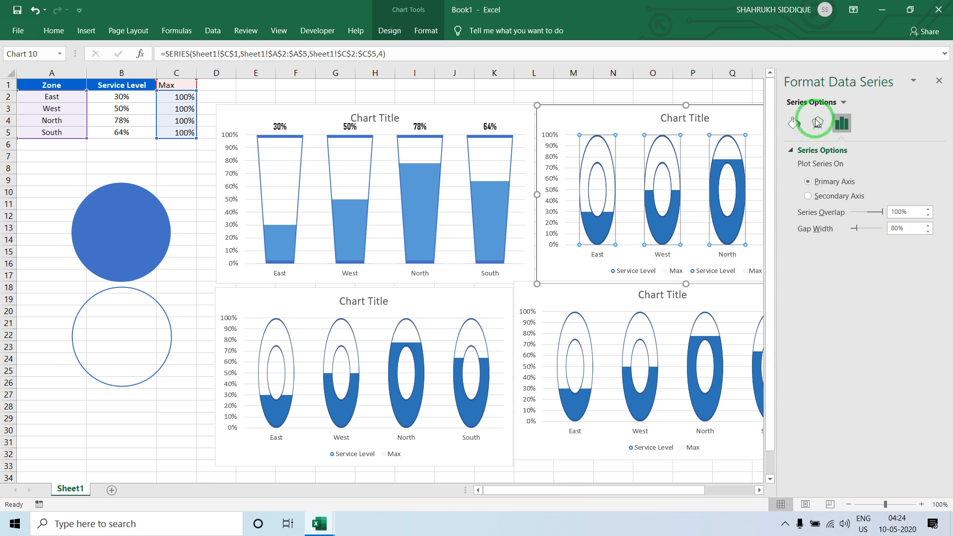
pyautogui.click(843, 102)
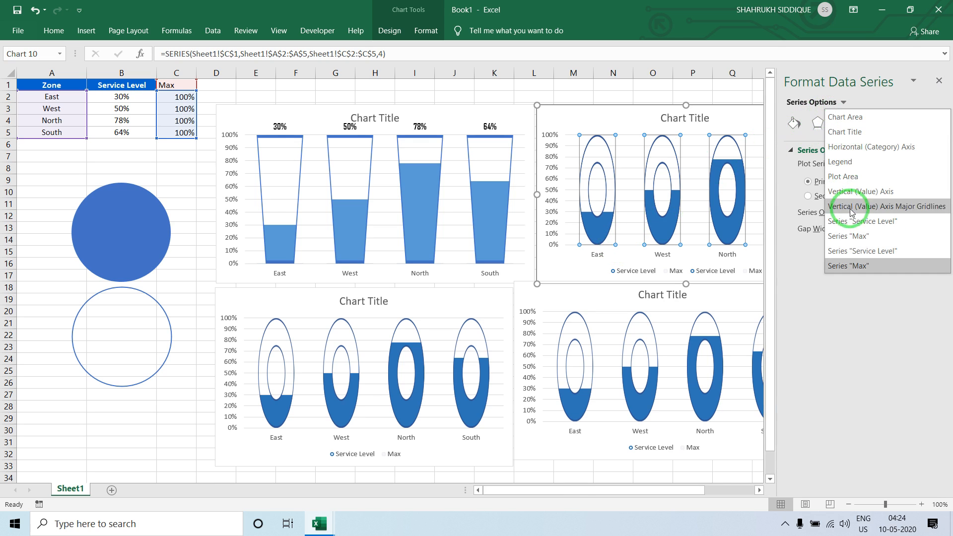
pyautogui.click(849, 238)
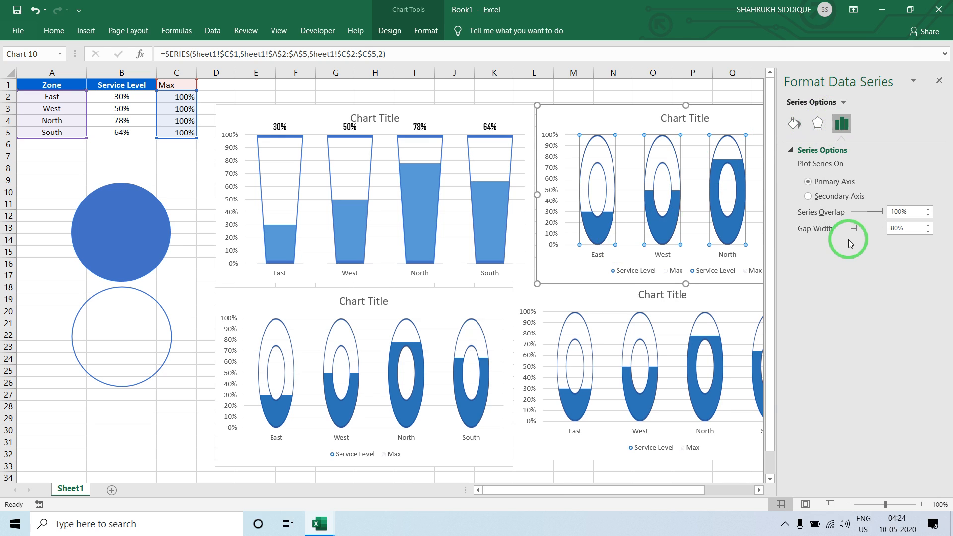
pyautogui.click(142, 215)
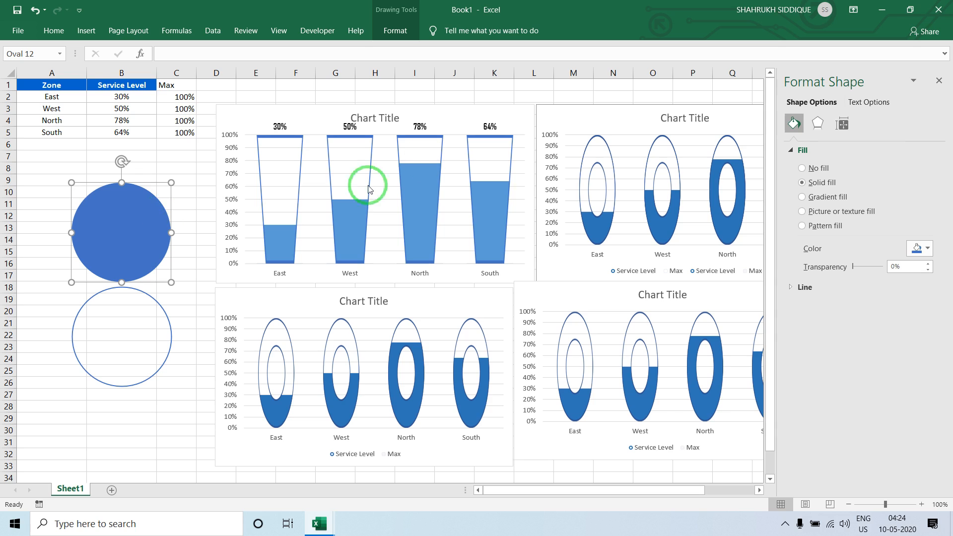
pyautogui.click(671, 145)
pyautogui.click(844, 103)
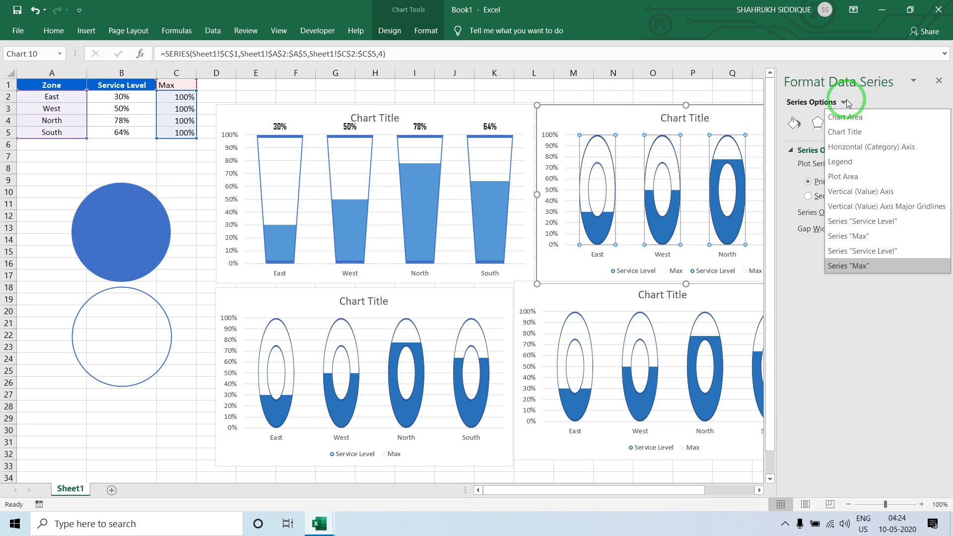
pyautogui.click(862, 251)
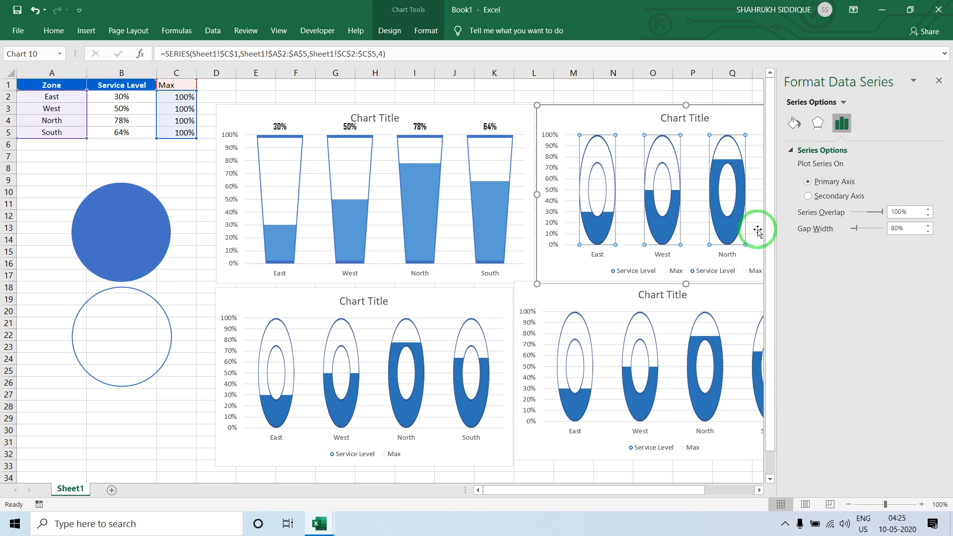
pyautogui.moveTo(646, 182)
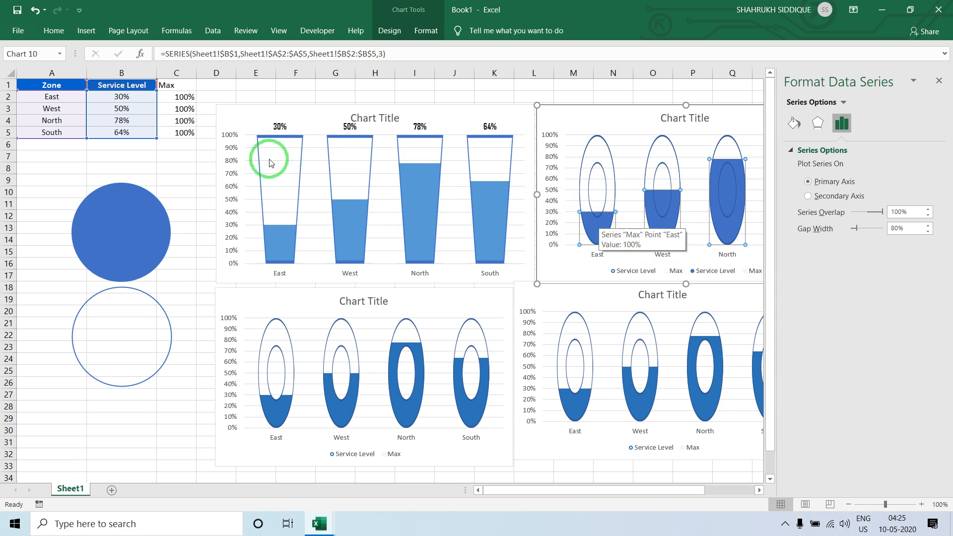
pyautogui.click(119, 198)
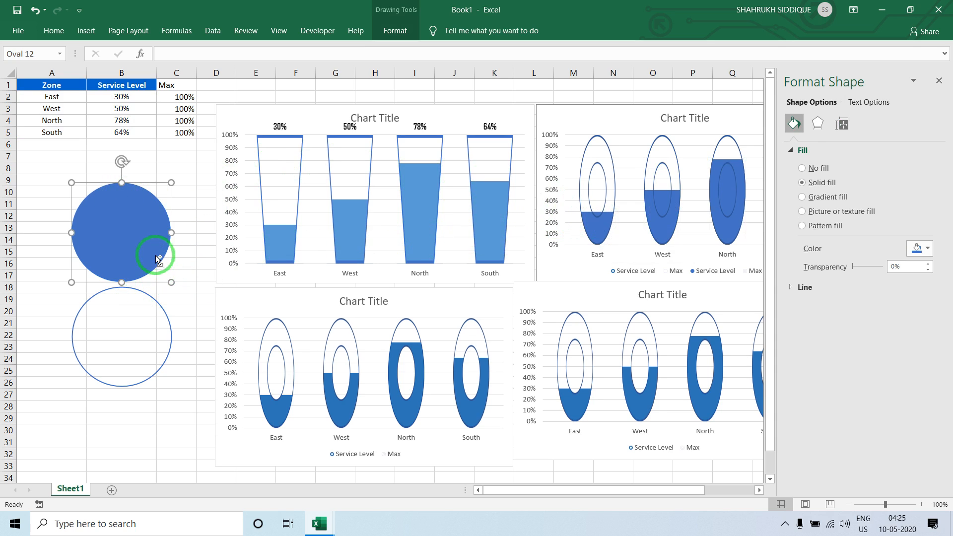
# - Delete the upper ring chart beside the tapered column chart
pyautogui.click(649, 116)
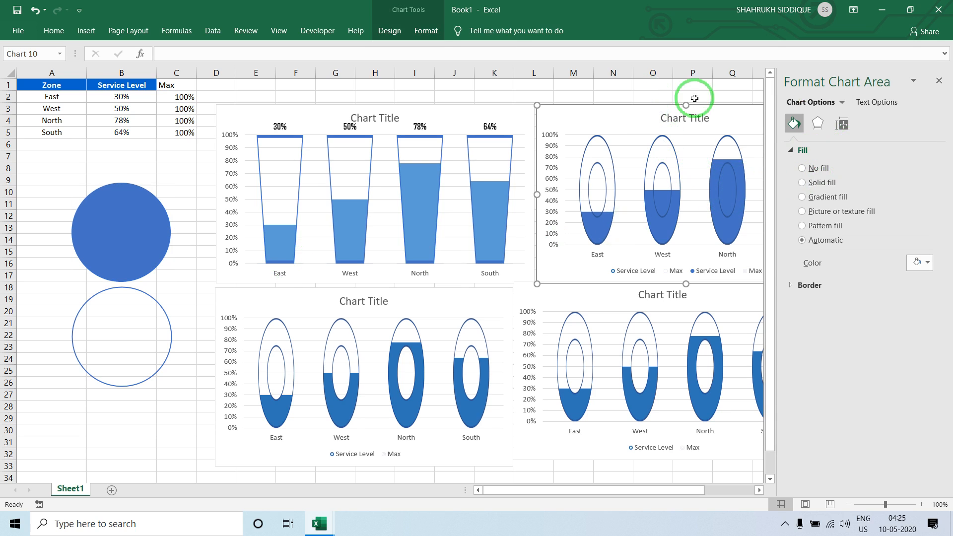
pyautogui.click(939, 80)
pyautogui.press('Delete')
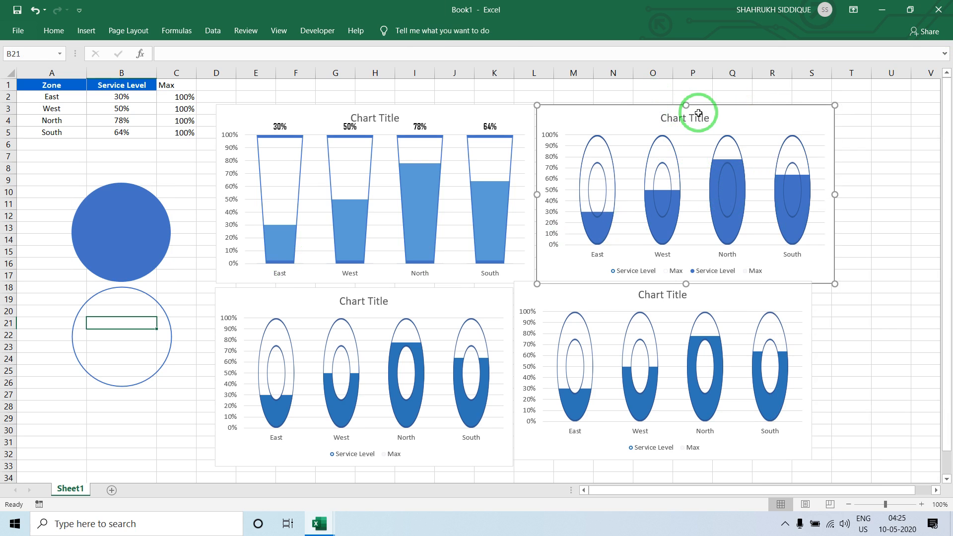
# - Insert a clustered column chart from A1:C5 and place it beside the tapered column chart, above the ring chart
pyautogui.moveTo(50, 88); pyautogui.dragTo(185, 133)
pyautogui.click(80, 35)
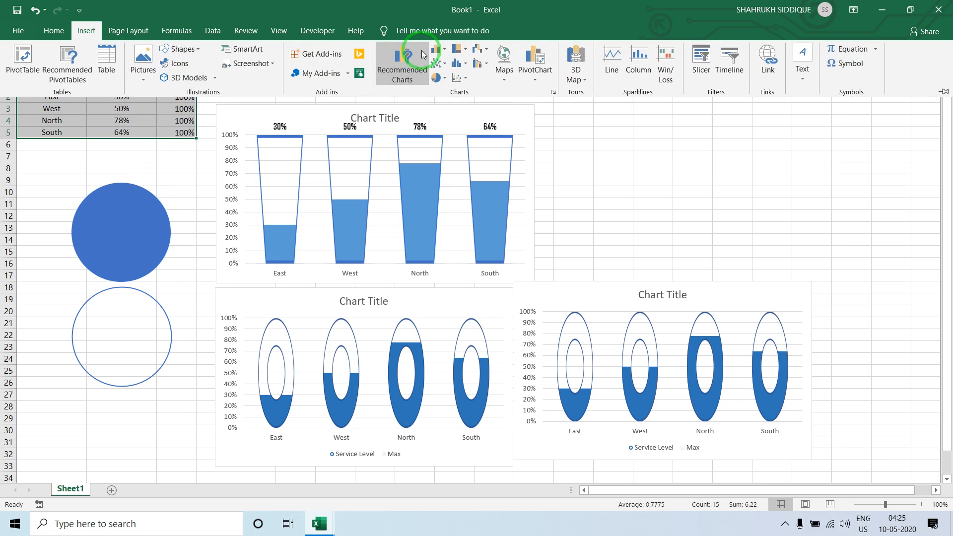
pyautogui.click(436, 51)
pyautogui.click(446, 89)
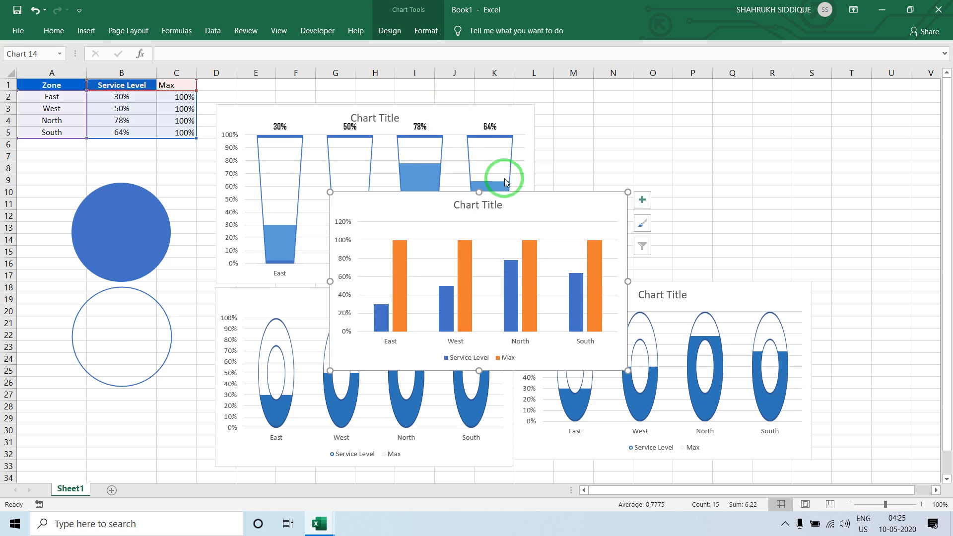
pyautogui.moveTo(519, 198); pyautogui.dragTo(727, 108)
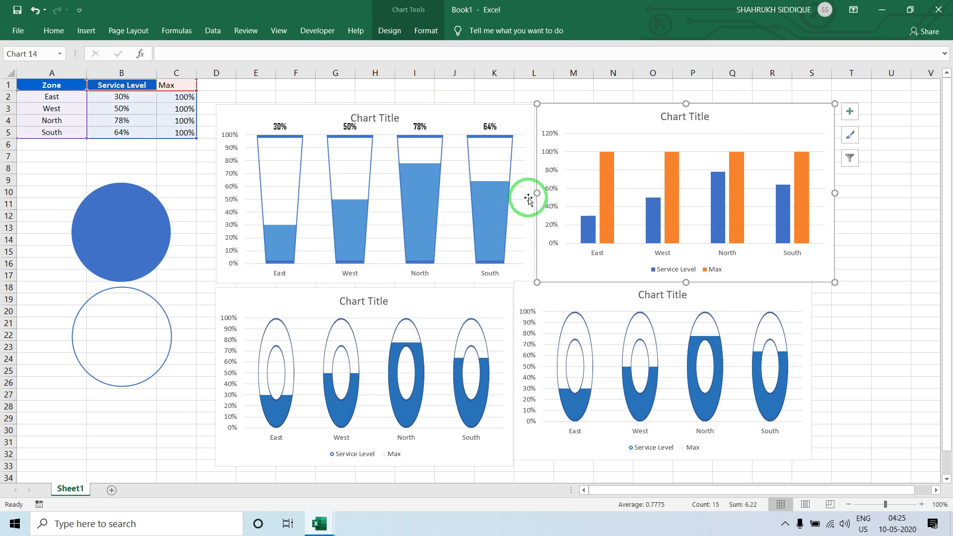
# - Fix the new chart's vertical axis bounds at minimum 0.0 and maximum 1.0
pyautogui.rightClick(557, 152)
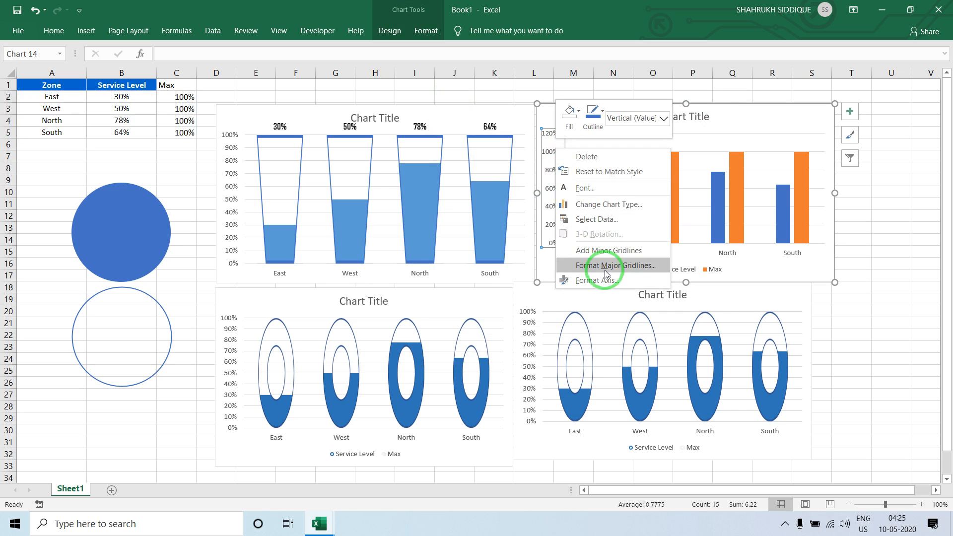
pyautogui.click(326, 133)
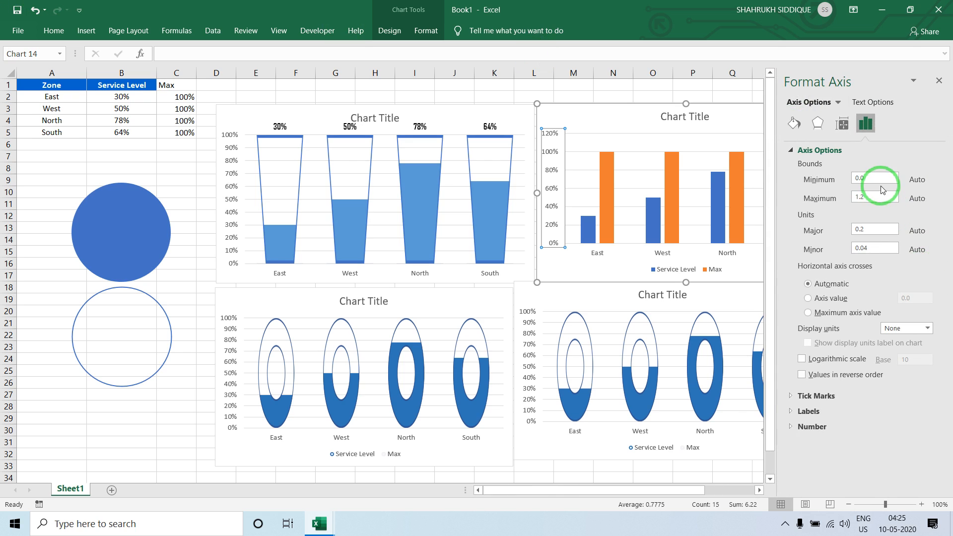
pyautogui.click(880, 180)
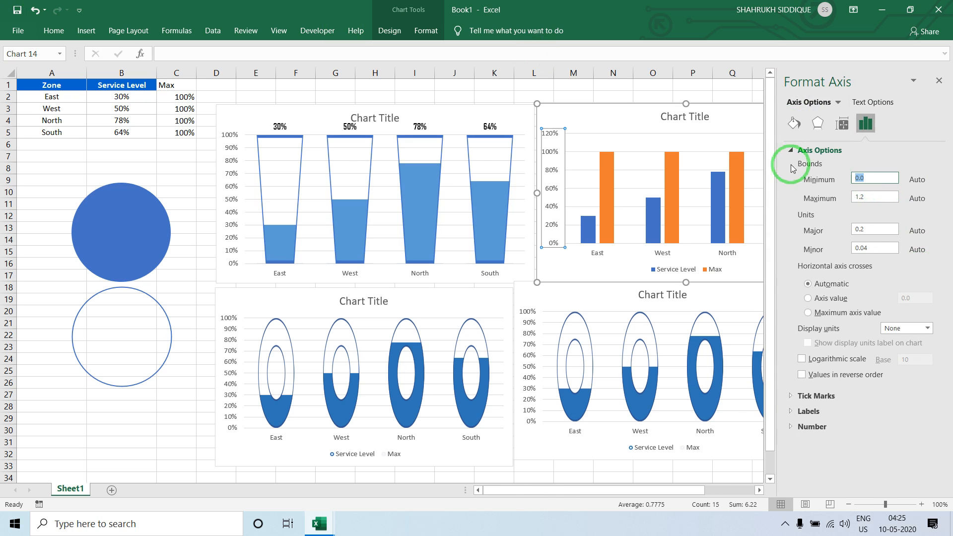
pyautogui.click(762, 164)
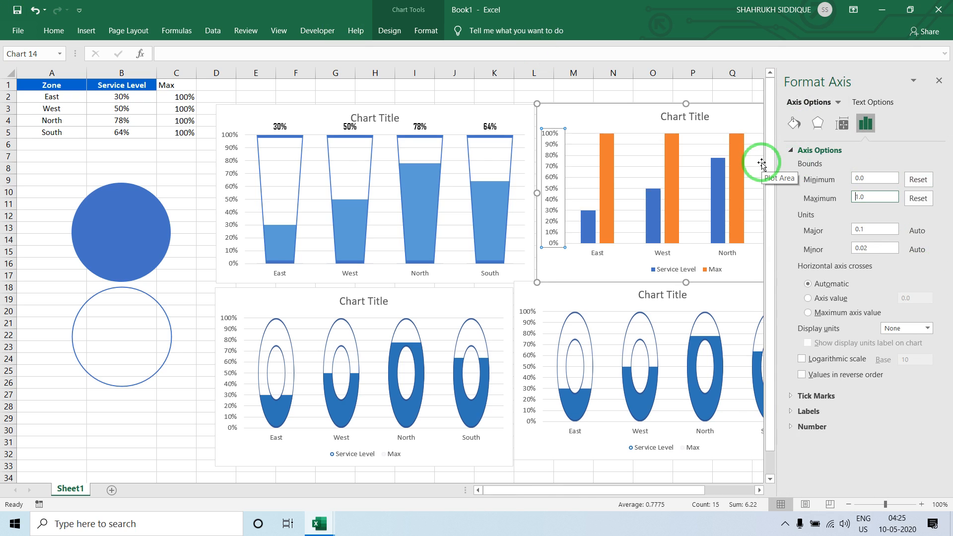
pyautogui.click(939, 84)
# - Remove the gridlines and the legend from the new column chart
pyautogui.click(852, 114)
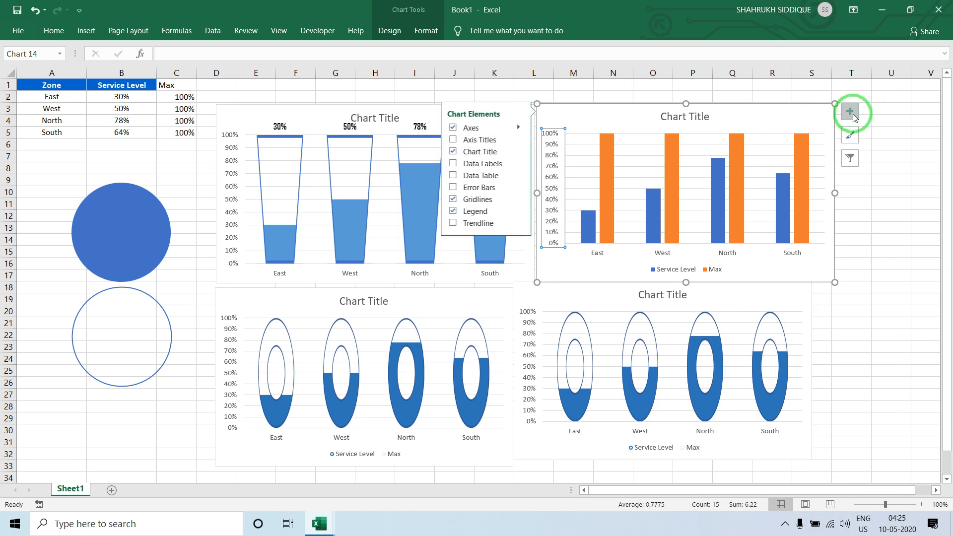
pyautogui.click(450, 200)
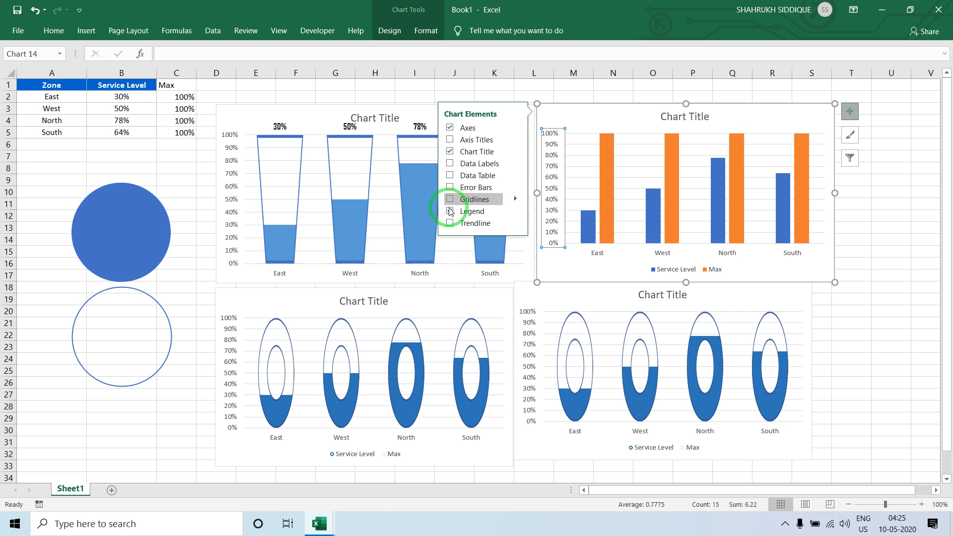
pyautogui.click(451, 211)
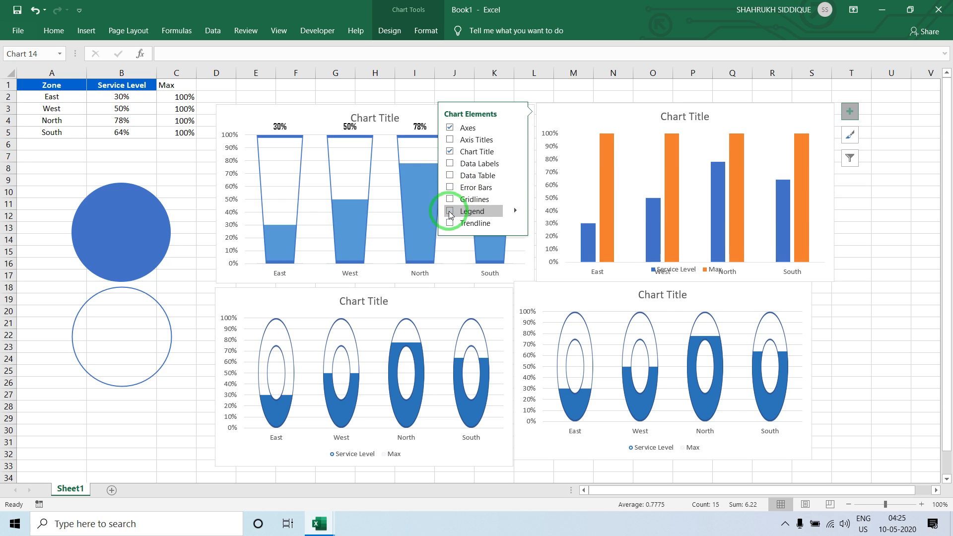
pyautogui.click(621, 81)
# - Fill the Max columns with the outlined circle and the Service Level columns with the solid blue circle
pyautogui.click(159, 307)
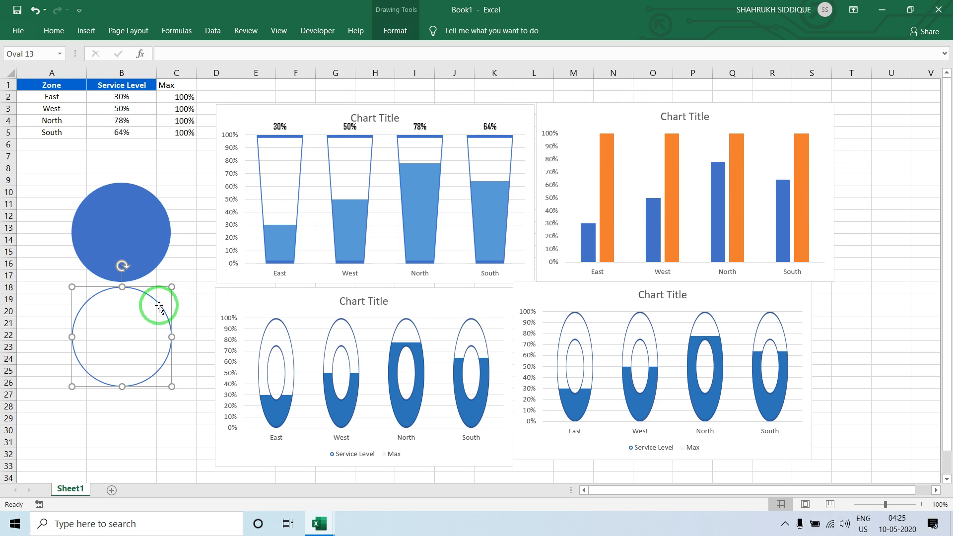
pyautogui.click(613, 204)
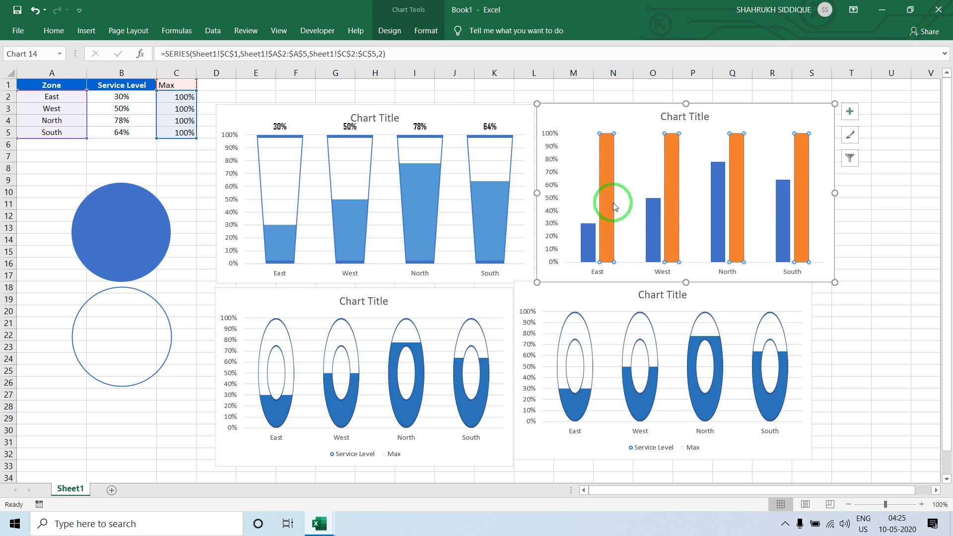
pyautogui.hotkey('ctrl', 'v')
pyautogui.click(106, 237)
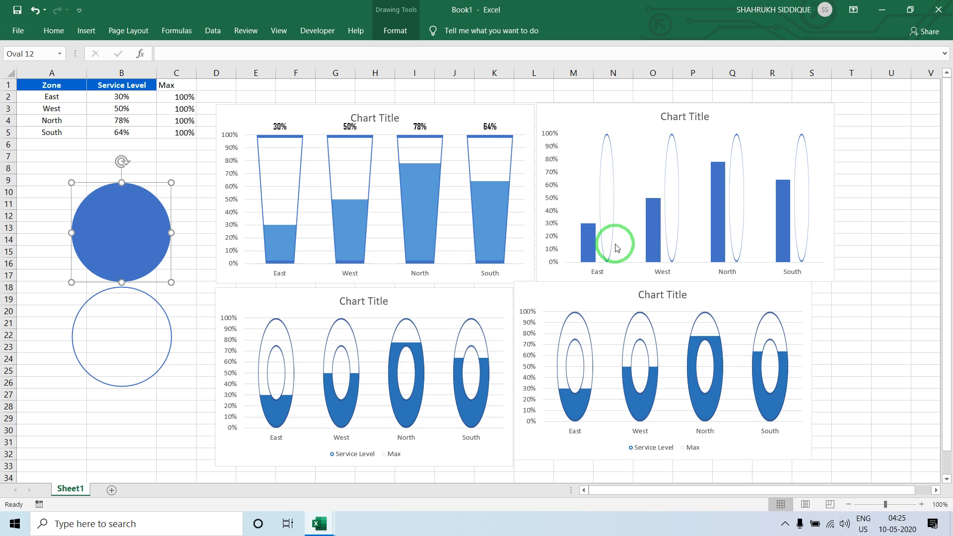
pyautogui.click(594, 245)
pyautogui.hotkey('ctrl', 'v')
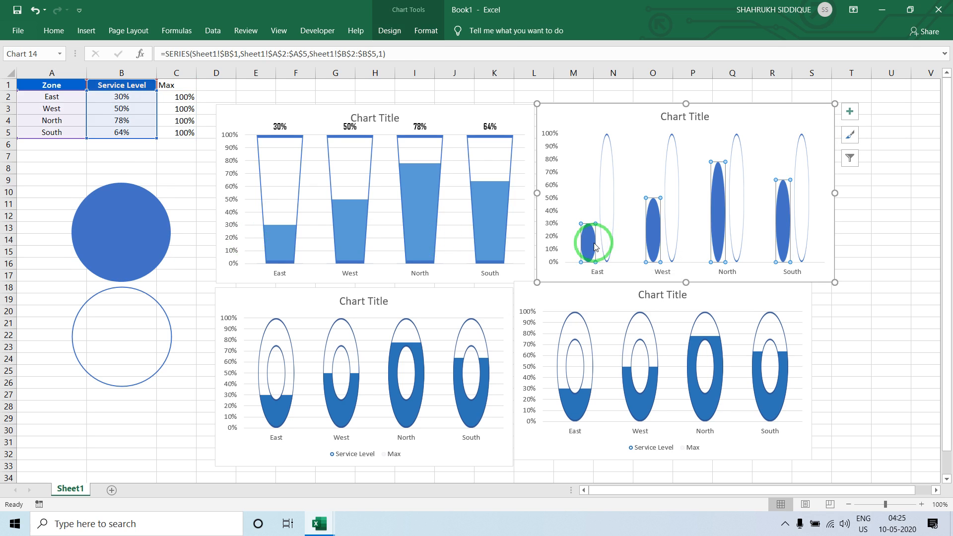
# - Set the Service Level series picture fill to Stack and Scale with 1 unit per picture
pyautogui.rightClick(595, 247)
pyautogui.click(624, 358)
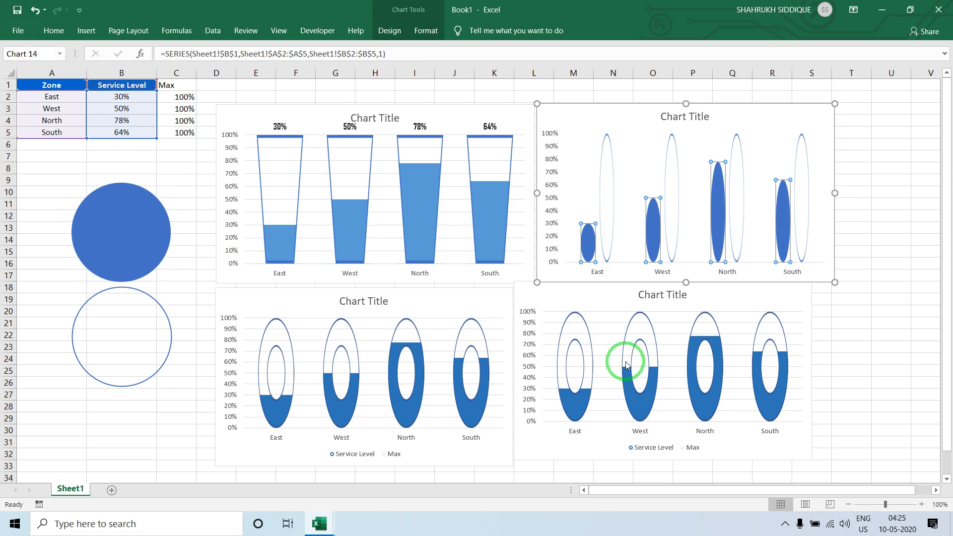
pyautogui.click(797, 124)
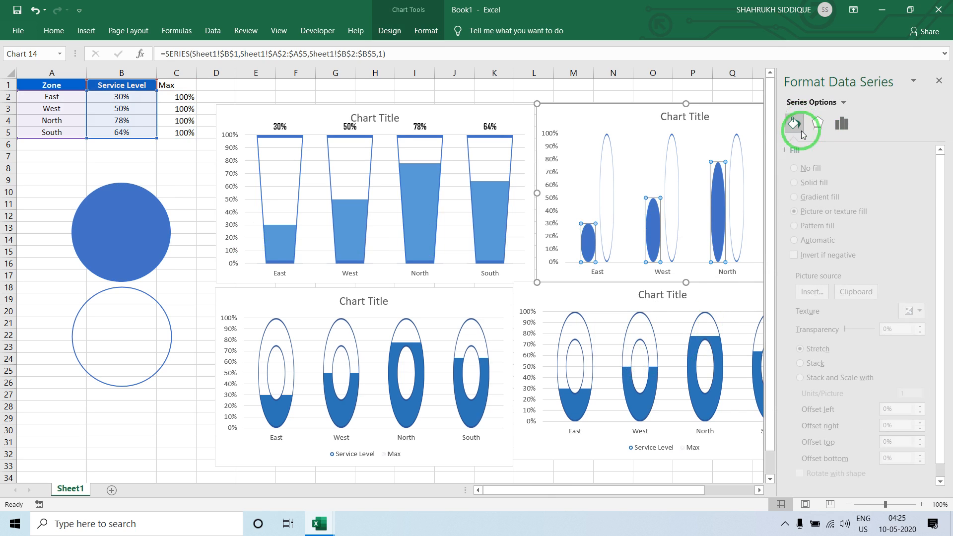
pyautogui.click(860, 380)
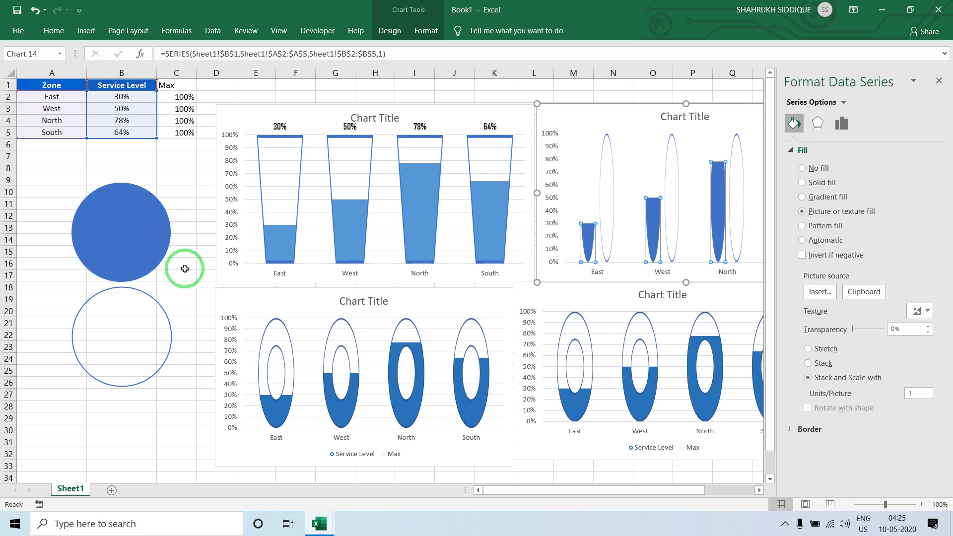
# - Set the Max series picture fill to Stack and Scale with 1 unit per picture
pyautogui.click(142, 242)
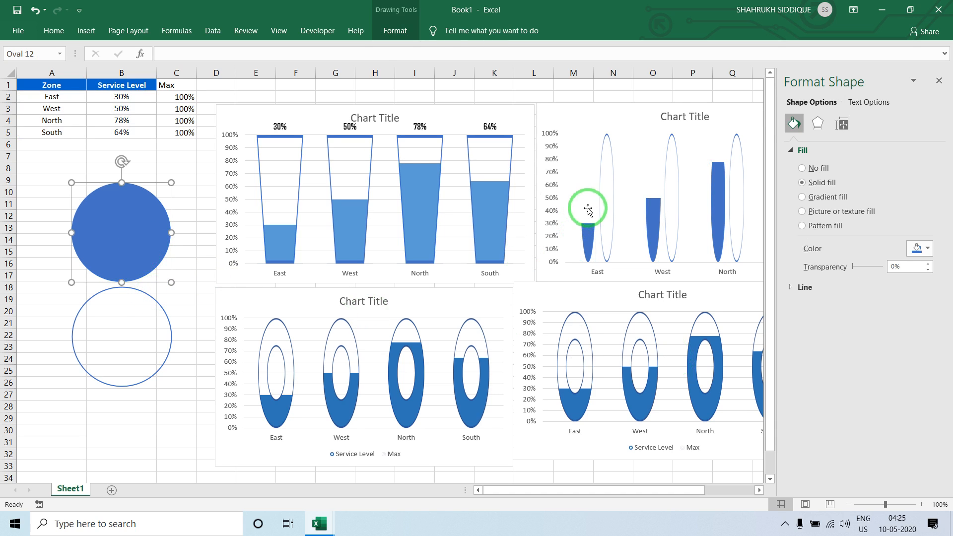
pyautogui.click(607, 187)
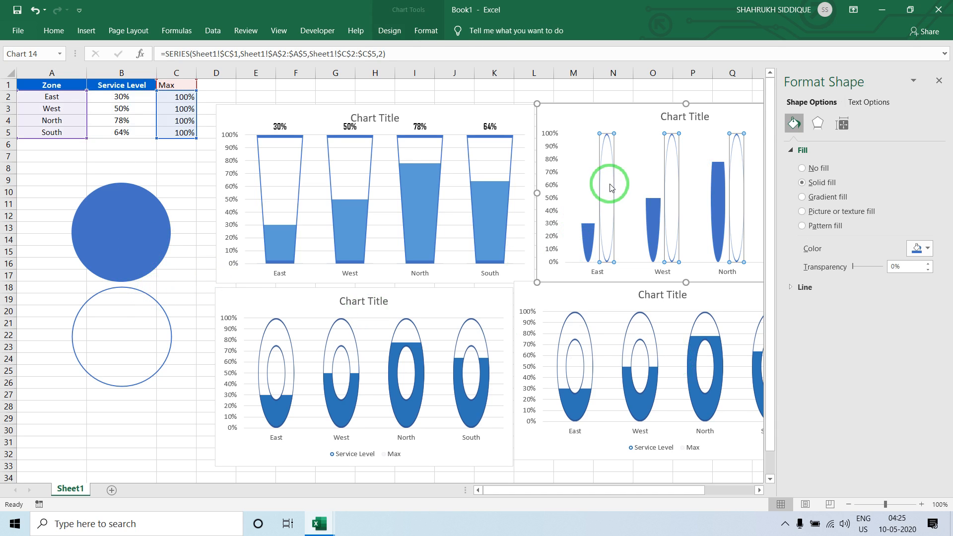
pyautogui.click(806, 124)
pyautogui.click(847, 334)
pyautogui.click(840, 382)
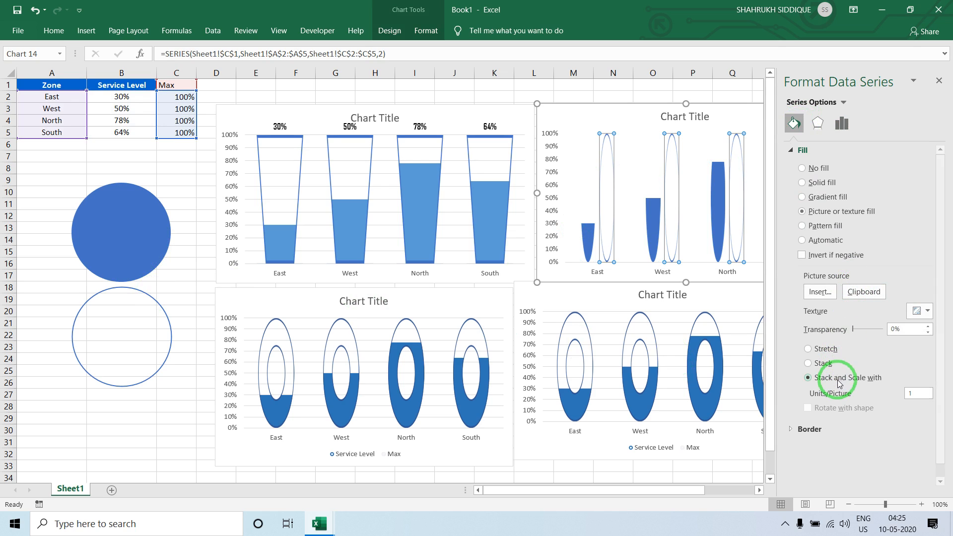
# - Set the new chart's series overlap to 100% and gap width to 80%
pyautogui.click(843, 125)
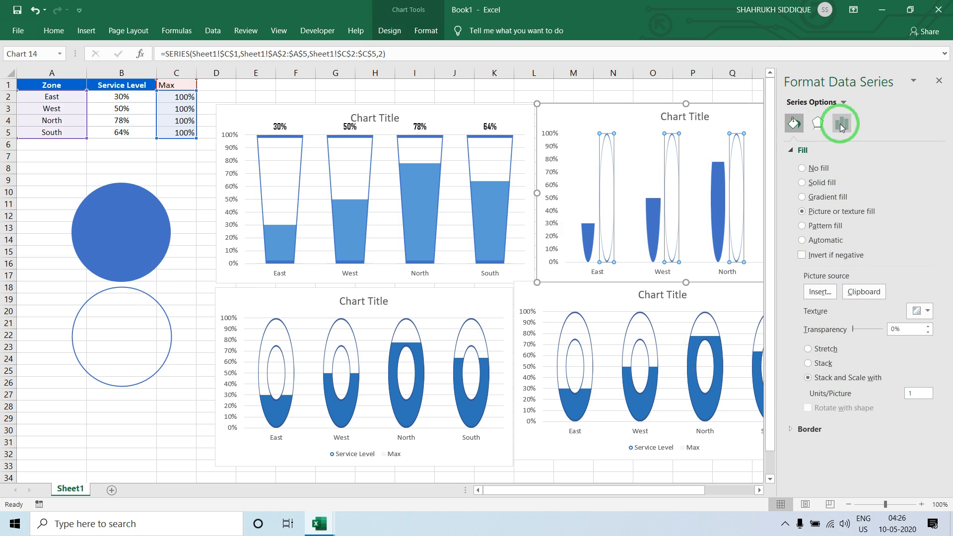
pyautogui.moveTo(866, 217)
pyautogui.mouseDown()
pyautogui.moveTo(889, 219)
pyautogui.moveTo(912, 239)
pyautogui.moveTo(874, 226)
pyautogui.mouseUp()
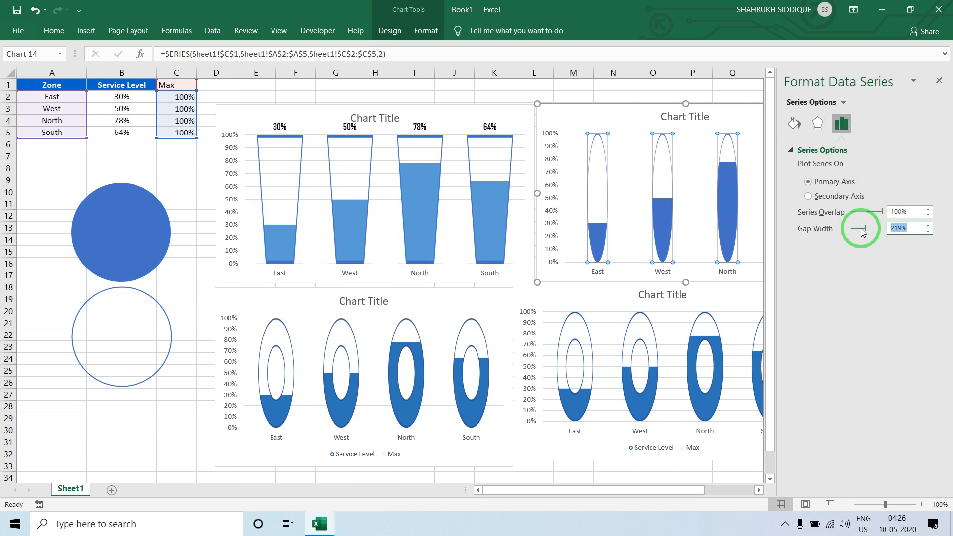
pyautogui.press('Return')
pyautogui.click(90, 168)
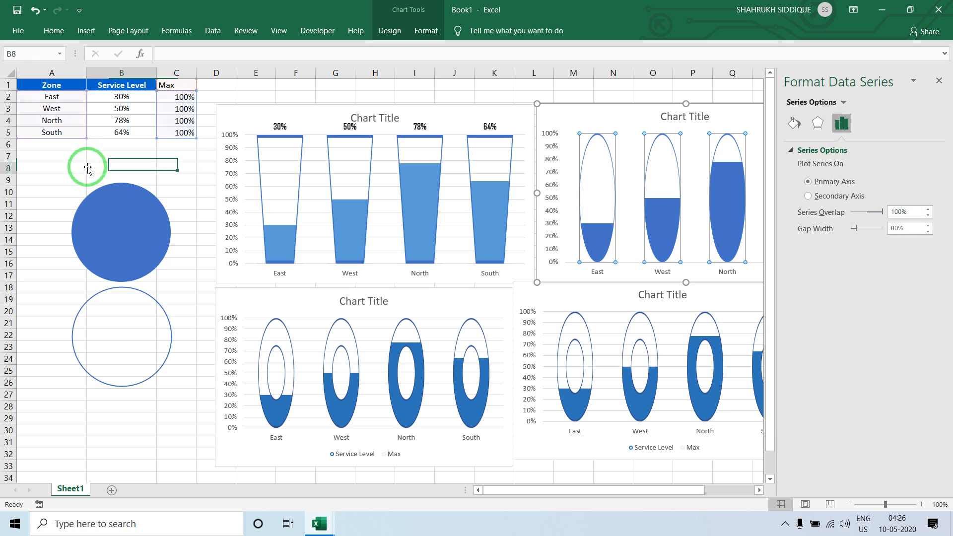
# - Test the charts by setting the East zone's Service Level to 80%, 90% and 100% in turn
pyautogui.click(939, 80)
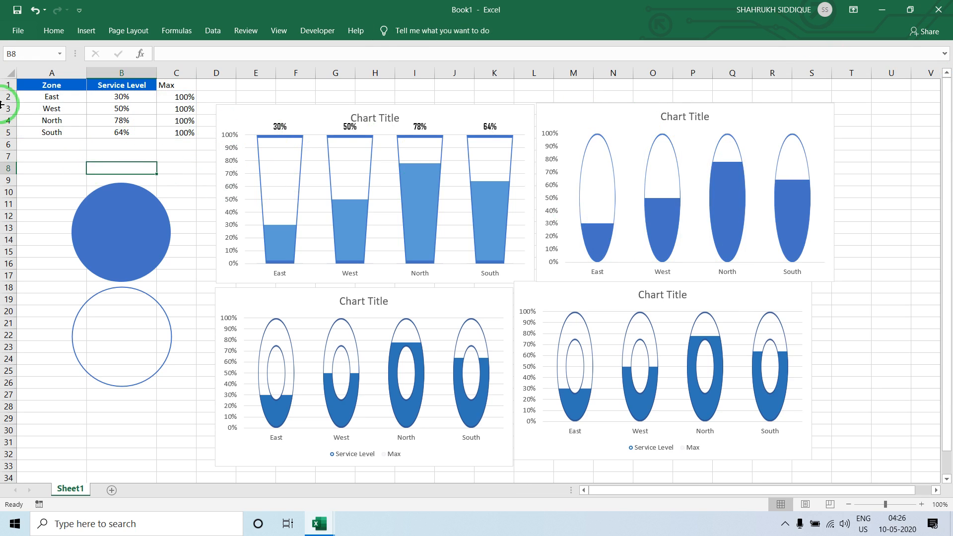
pyautogui.click(117, 95)
pyautogui.write('80')
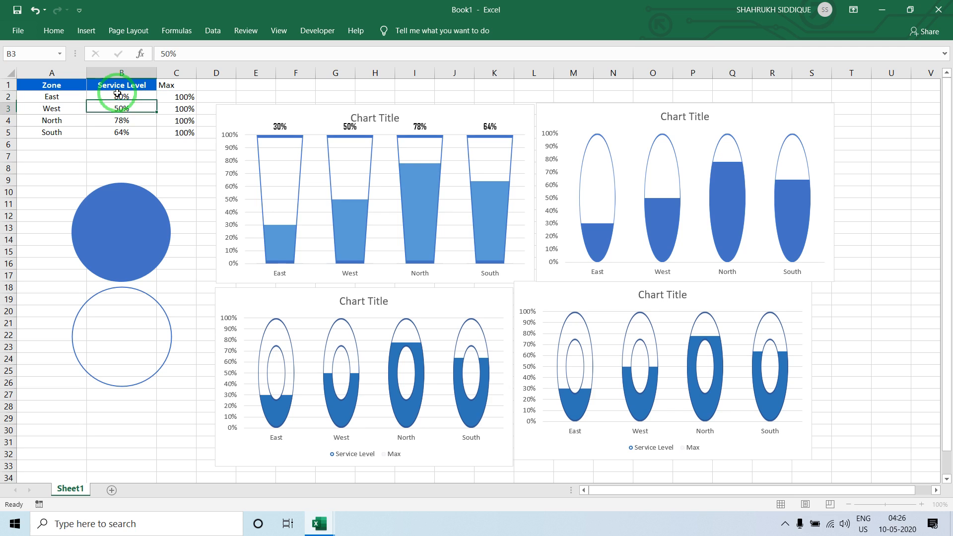
pyautogui.press('Return')
pyautogui.click(117, 95)
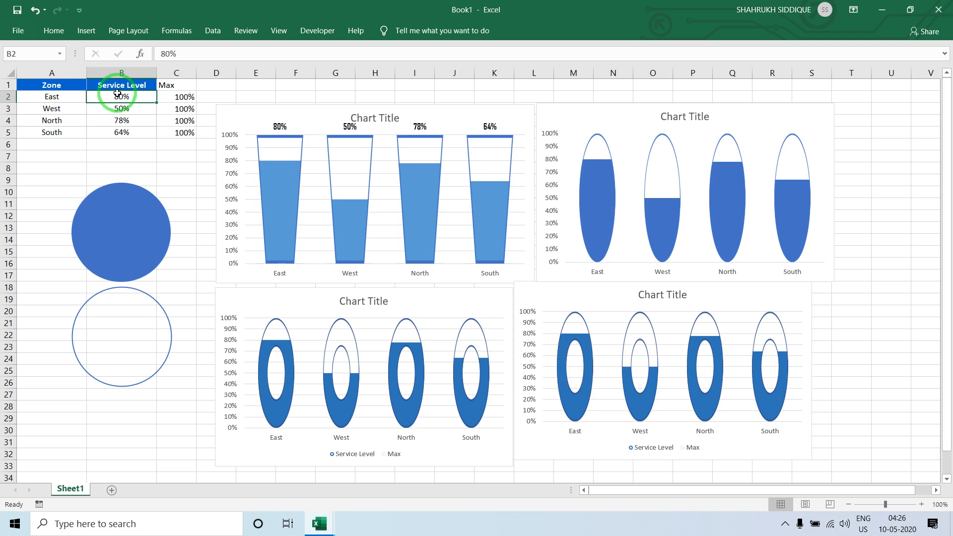
pyautogui.write('90')
pyautogui.press('Return')
pyautogui.click(123, 95)
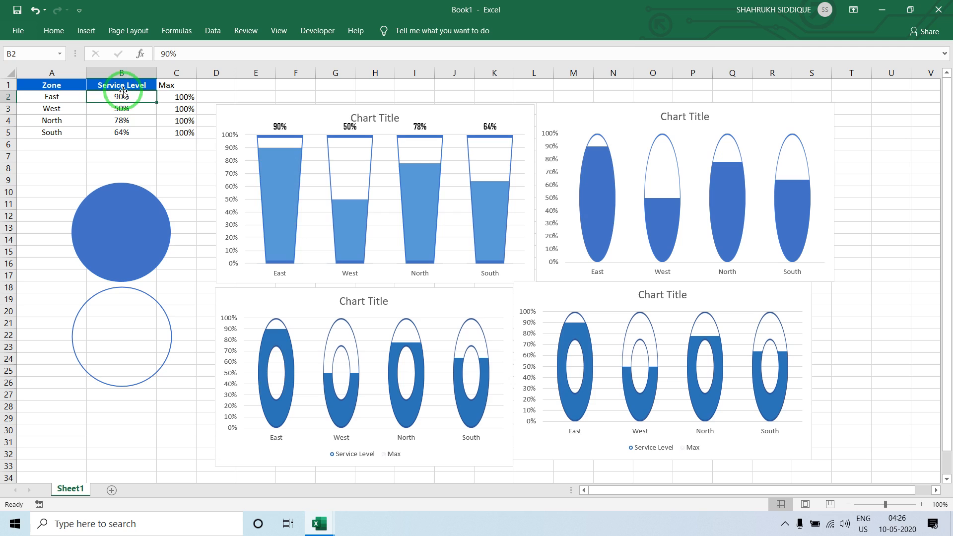
pyautogui.write('100')
pyautogui.press('Return')
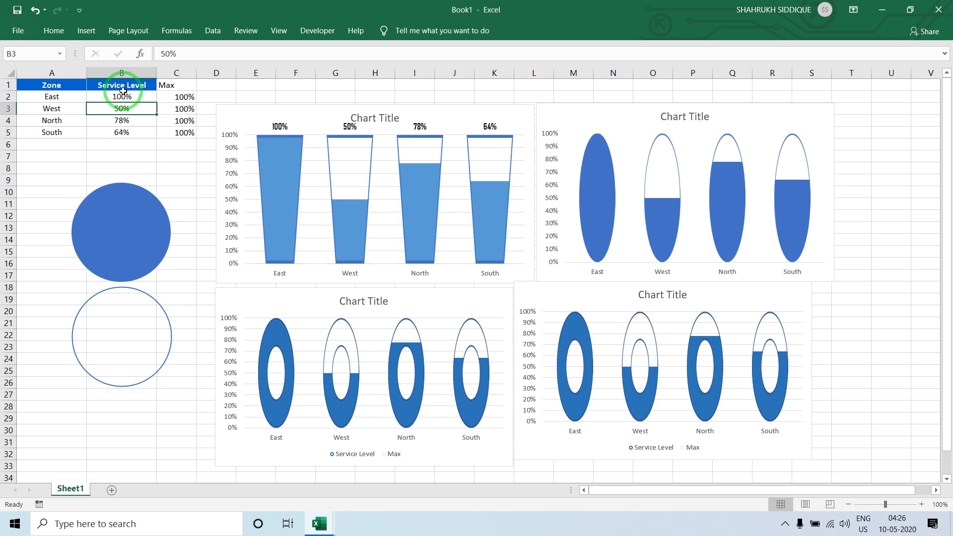
# - Set the East zone's Service Level to 20%
pyautogui.click(123, 91)
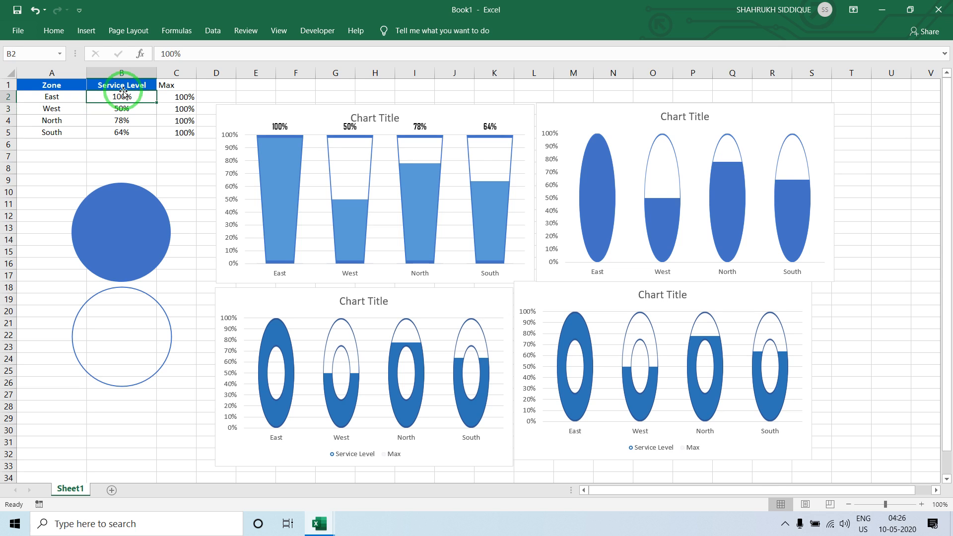
pyautogui.write('20')
pyautogui.press('Return')
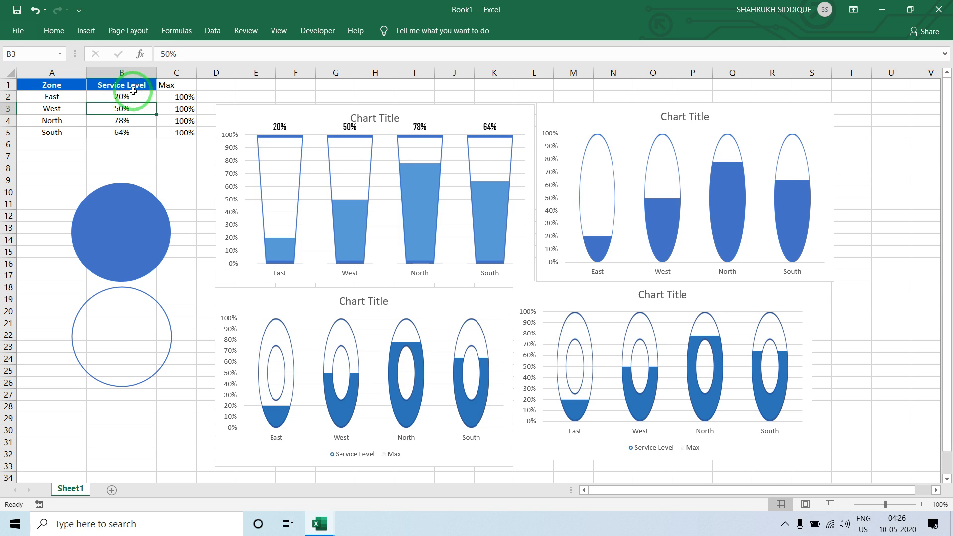
# - Replace the duplicate ring chart beside the original one with a new clustered column chart of Service Level and Max by zone
pyautogui.click(539, 291)
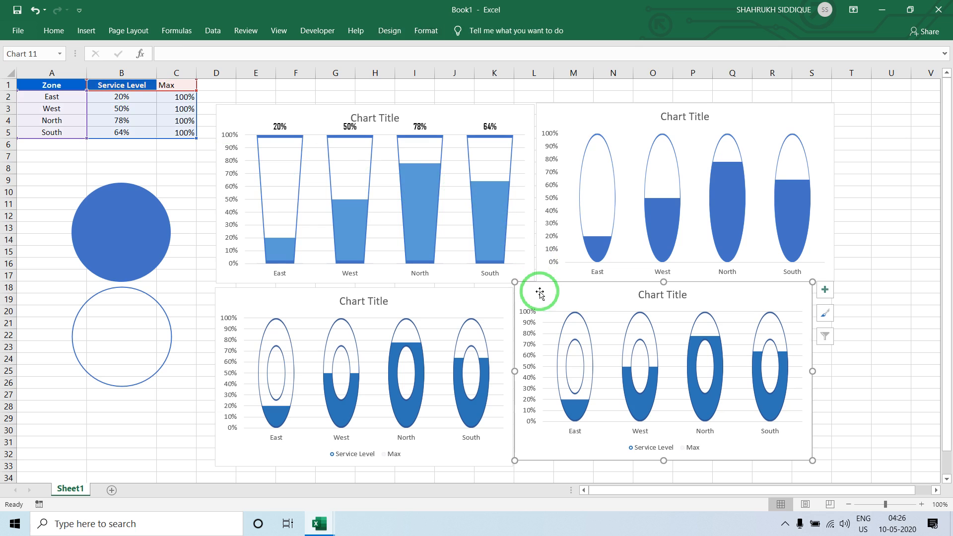
pyautogui.press('Delete')
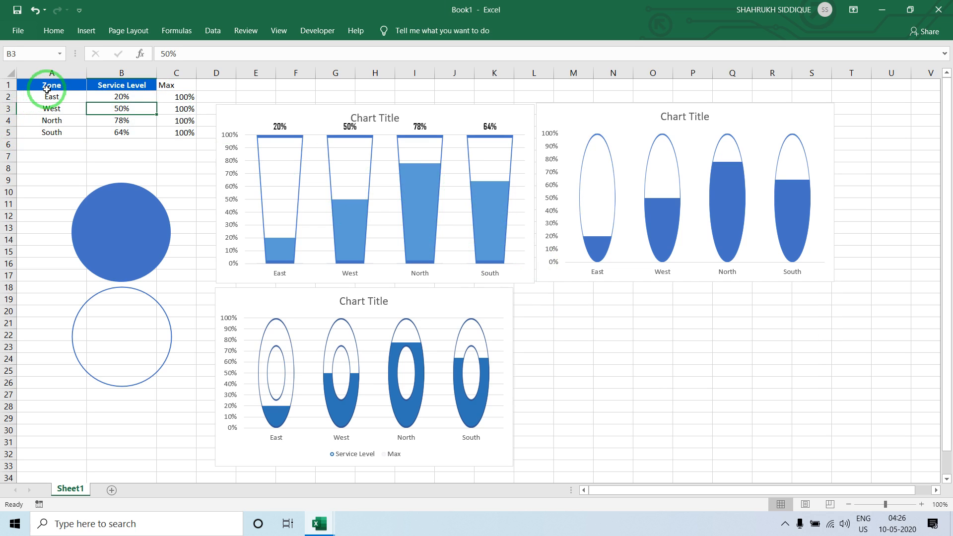
pyautogui.click(86, 31)
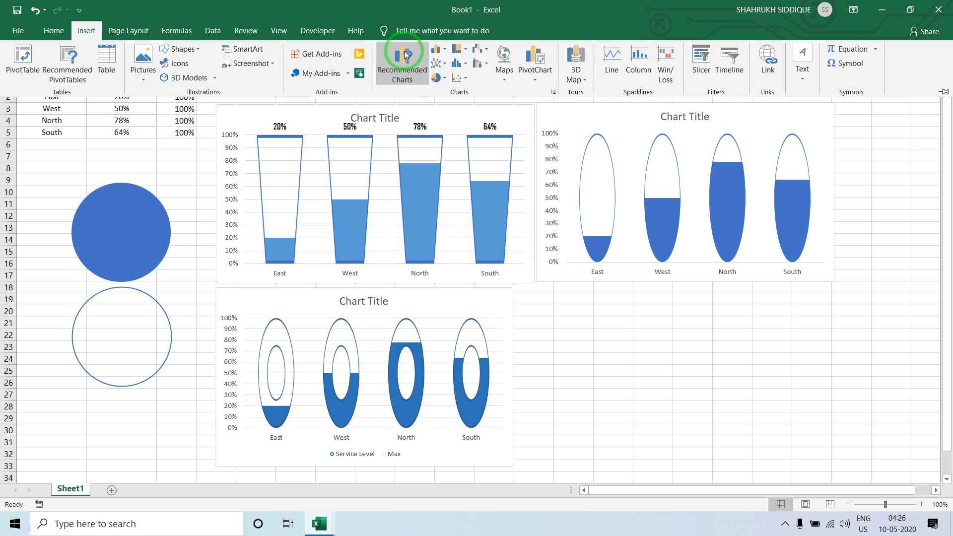
pyautogui.click(437, 50)
pyautogui.click(447, 96)
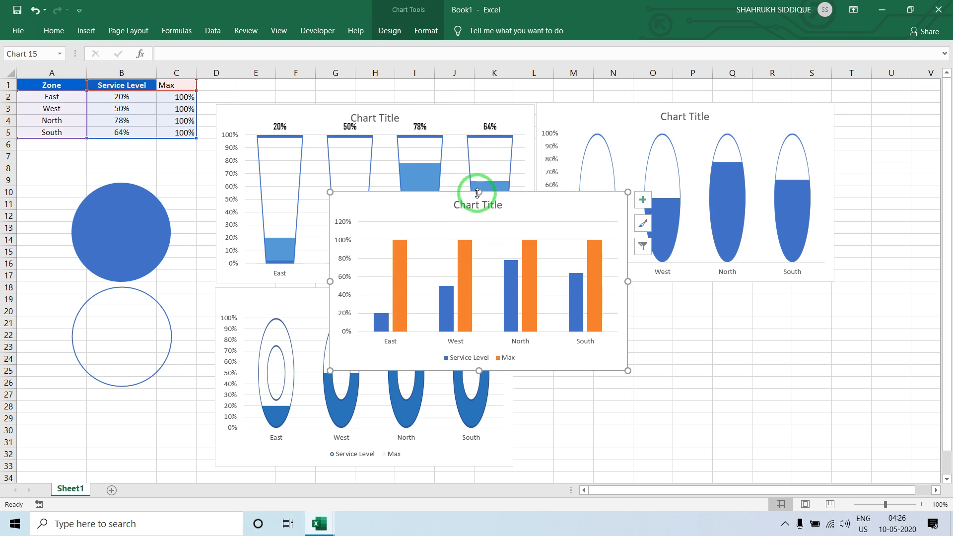
pyautogui.moveTo(462, 194); pyautogui.dragTo(666, 291)
# - Check the finished infographic workbook for reference and delete the solid and outlined circles from Book1
pyautogui.hotkey('alt', 'Tab')
pyautogui.hotkey('alt', 'Tab')
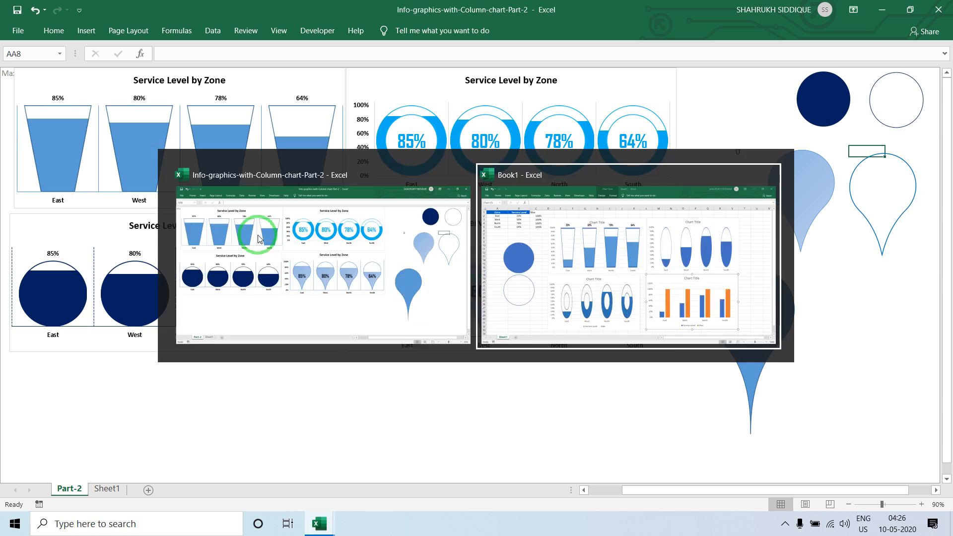
pyautogui.click(122, 220)
pyautogui.press('Delete')
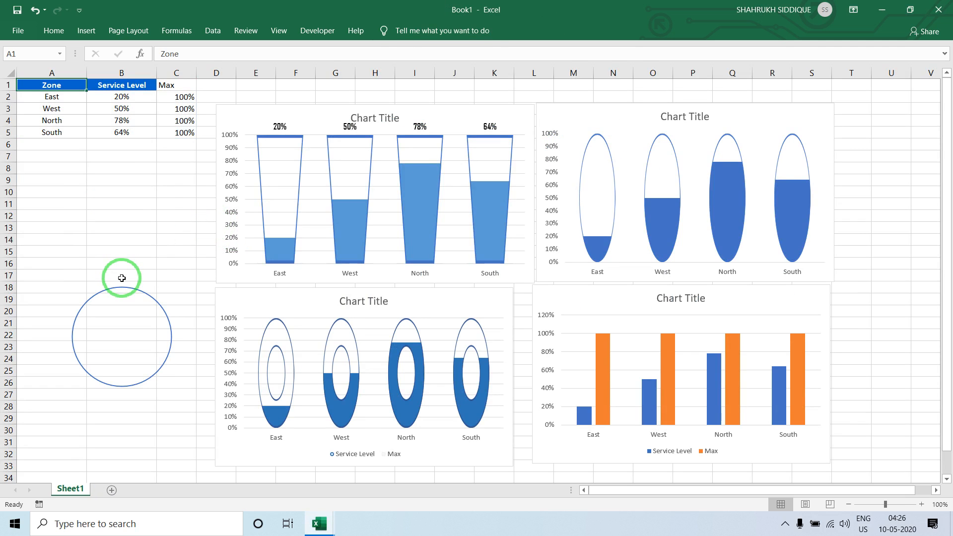
pyautogui.click(122, 287)
pyautogui.press('Delete')
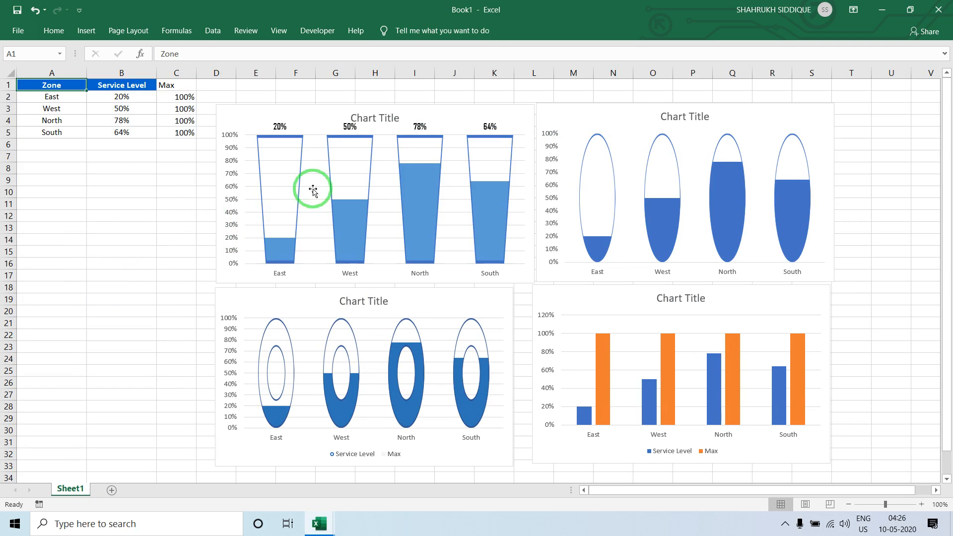
# - Insert a teardrop shape at its default 2.54 cm size and place it beneath the data table
pyautogui.click(97, 35)
pyautogui.click(180, 49)
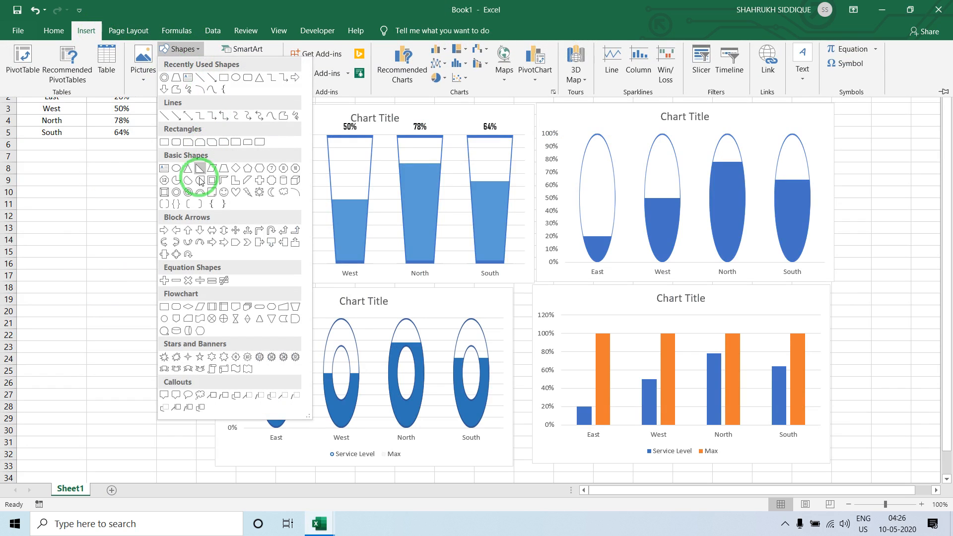
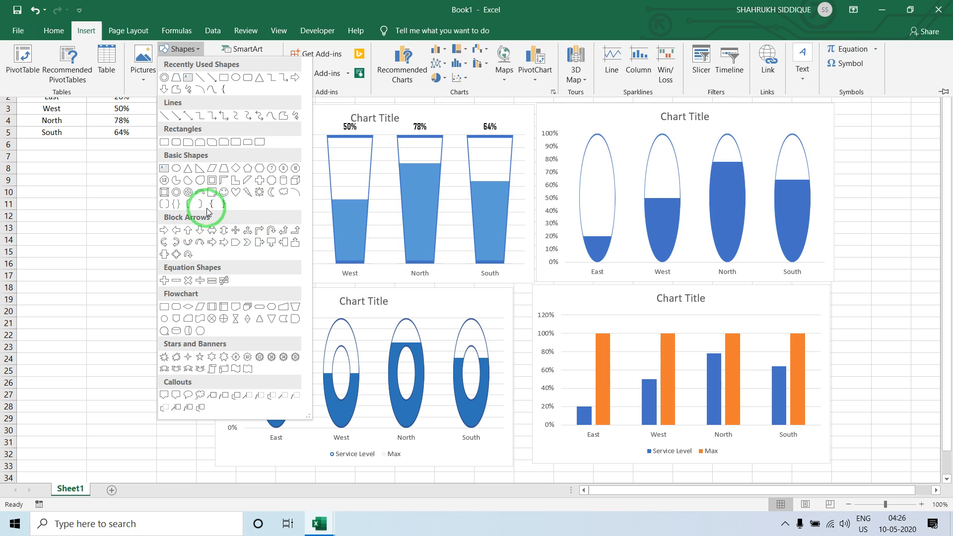
pyautogui.click(200, 180)
pyautogui.click(131, 178)
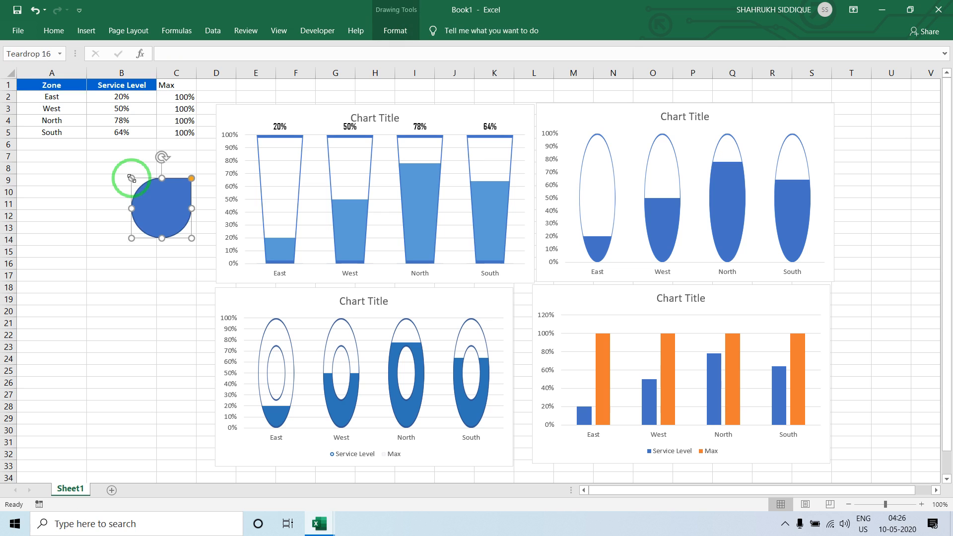
pyautogui.moveTo(146, 190); pyautogui.dragTo(87, 192)
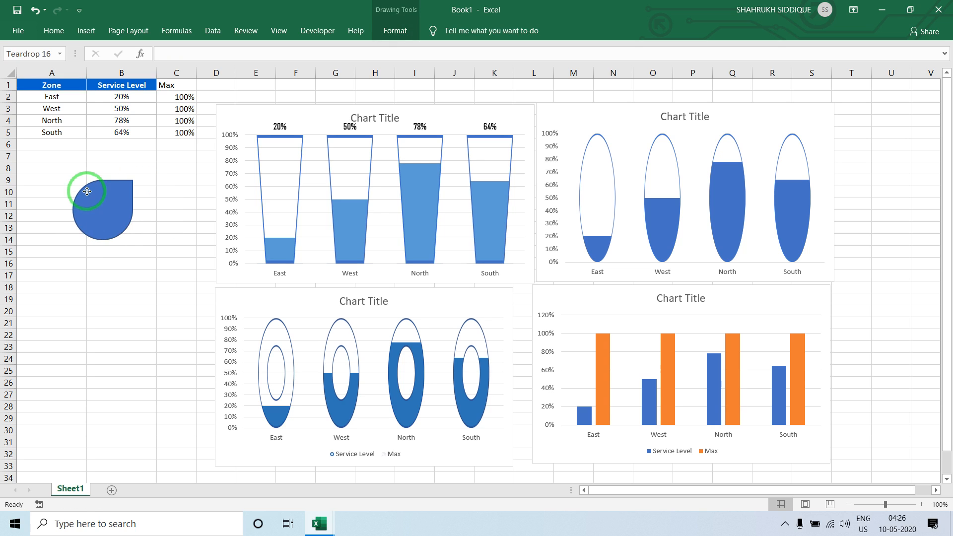
# - Set the teardrop's rotation to 135° so its tip points straight down
pyautogui.click(396, 30)
pyautogui.click(819, 78)
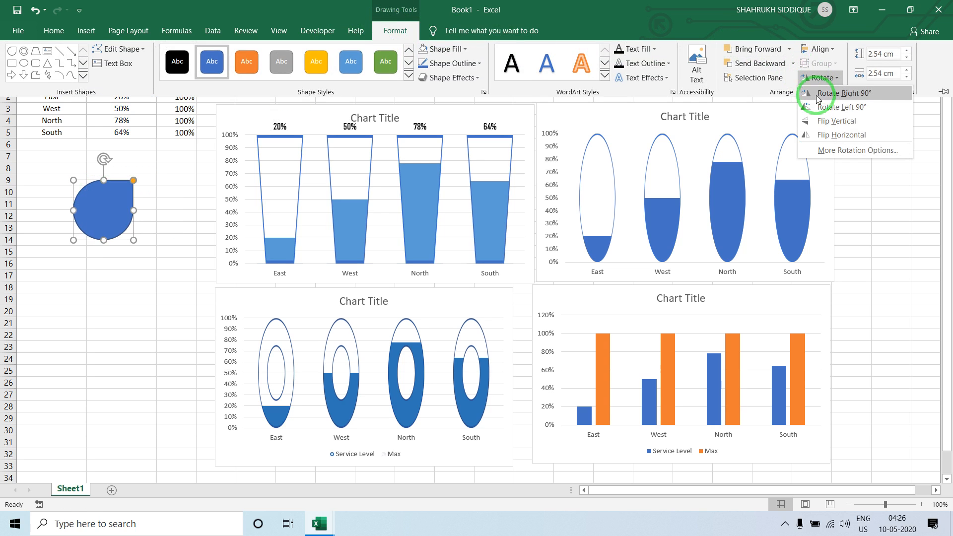
pyautogui.click(828, 150)
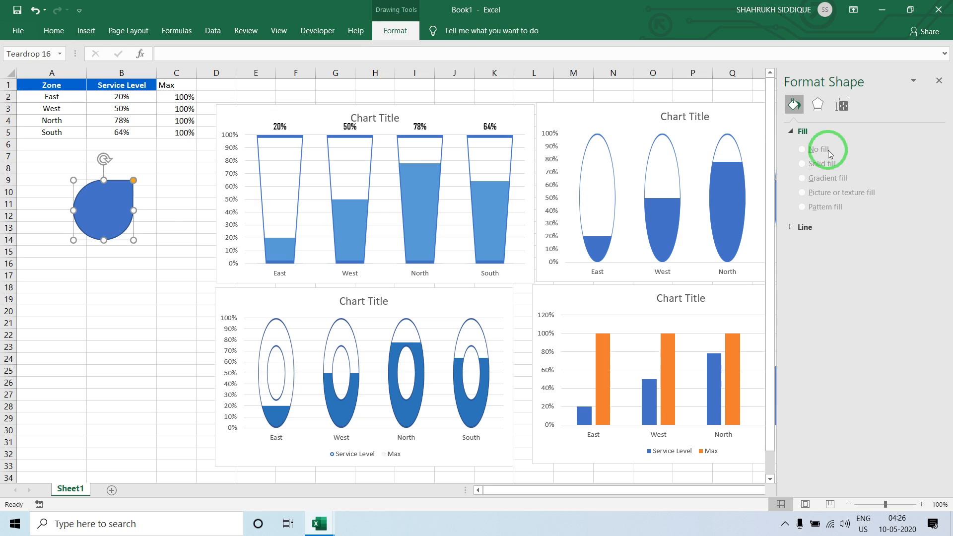
pyautogui.click(843, 123)
pyautogui.click(905, 194)
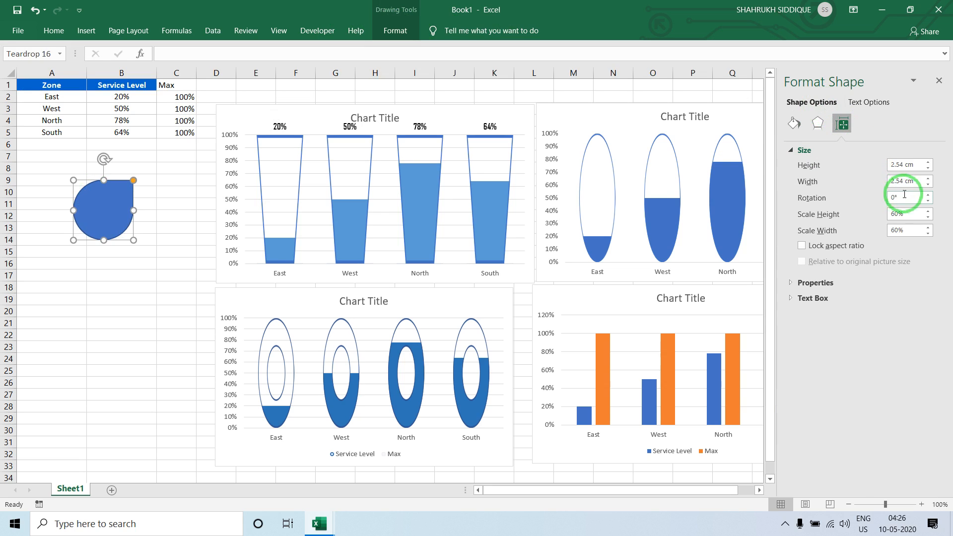
pyautogui.moveTo(905, 195); pyautogui.dragTo(851, 195)
pyautogui.write('13')
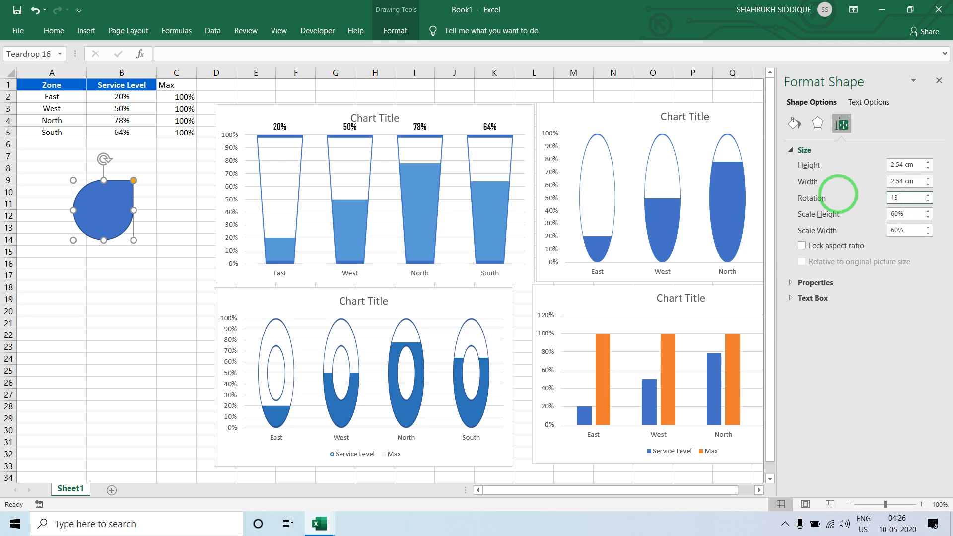
pyautogui.write('5')
pyautogui.press('Return')
# - Stretch the teardrop's tip downward into a long, narrow point reaching about row 18
pyautogui.click(131, 247)
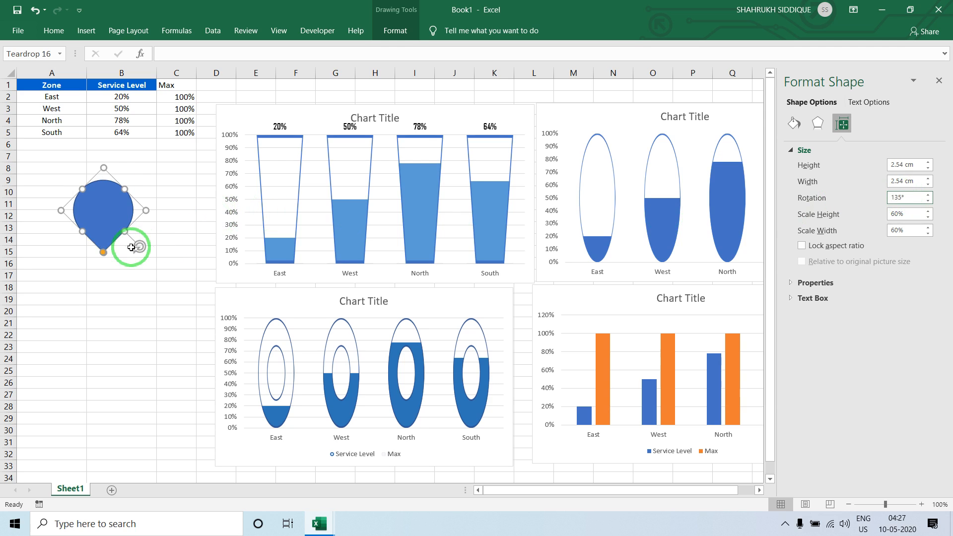
pyautogui.click(104, 257)
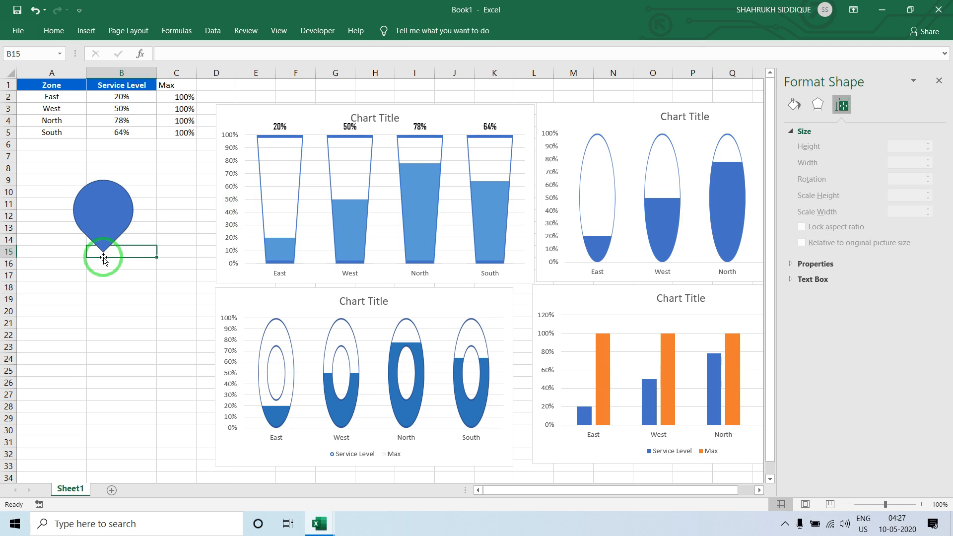
pyautogui.click(102, 248)
pyautogui.moveTo(104, 255); pyautogui.dragTo(128, 293)
pyautogui.click(138, 274)
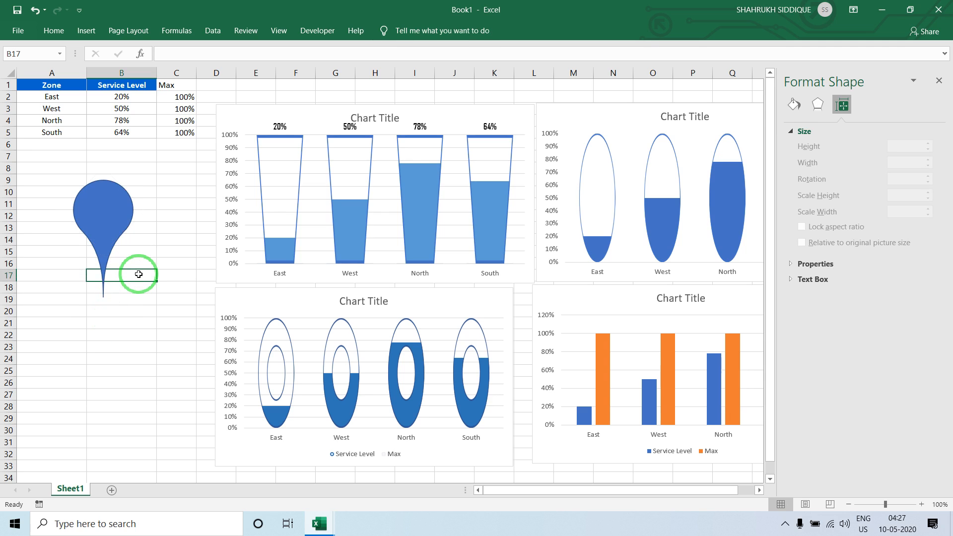
# - Adjust the teardrop's outline weight and remove its fill so it is an outline only
pyautogui.click(102, 206)
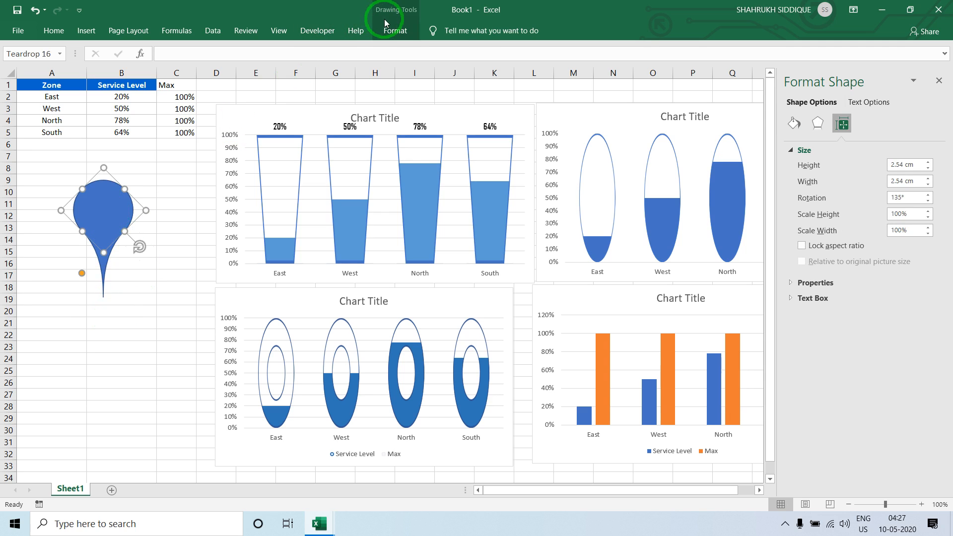
pyautogui.click(396, 33)
pyautogui.click(452, 63)
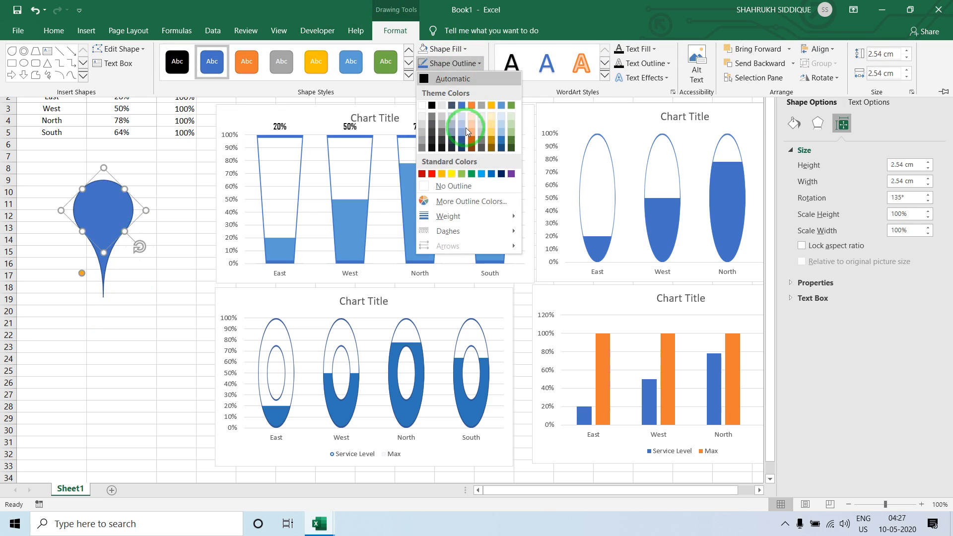
pyautogui.moveTo(489, 216)
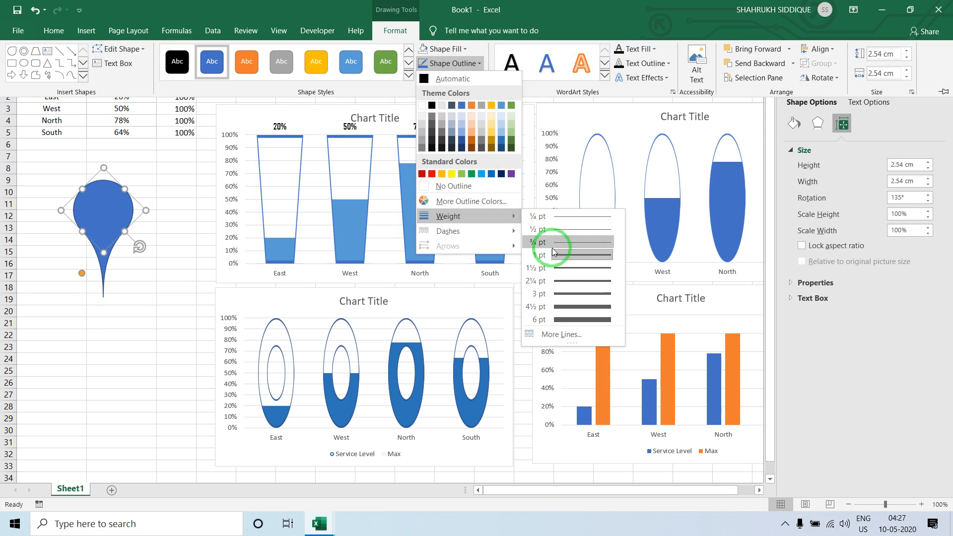
pyautogui.click(580, 263)
pyautogui.click(446, 48)
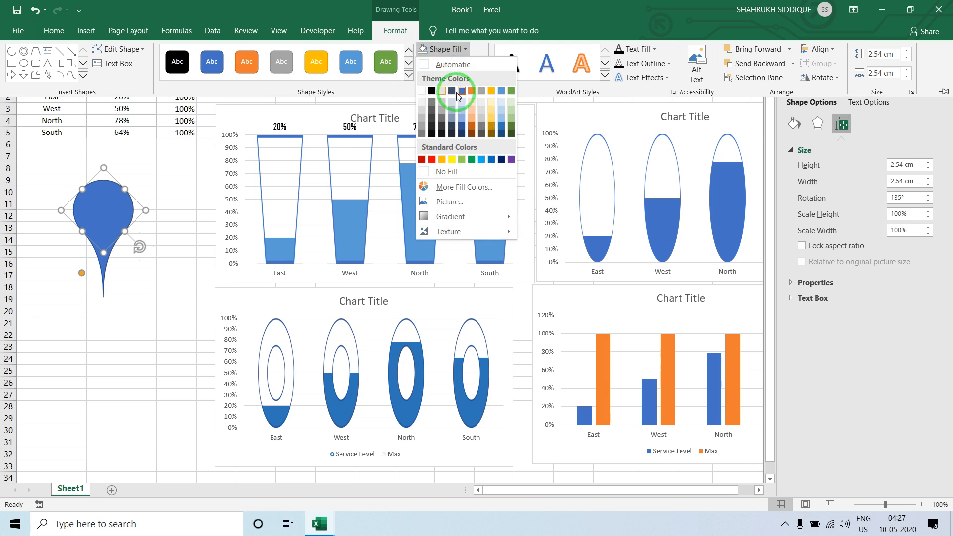
pyautogui.click(446, 171)
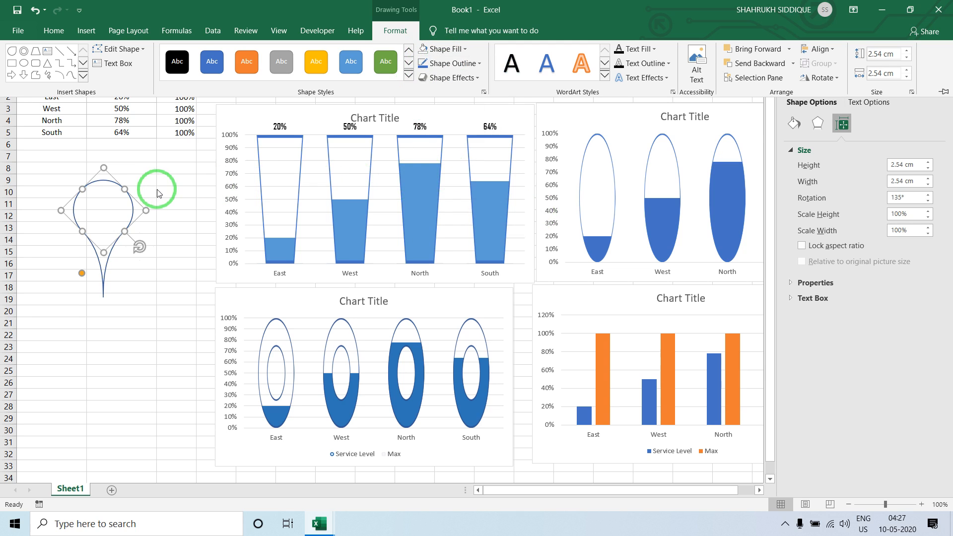
# - Make a copy of the outlined teardrop below the original, filled solid blue with no outline
pyautogui.hotkey('ctrl', 'd')
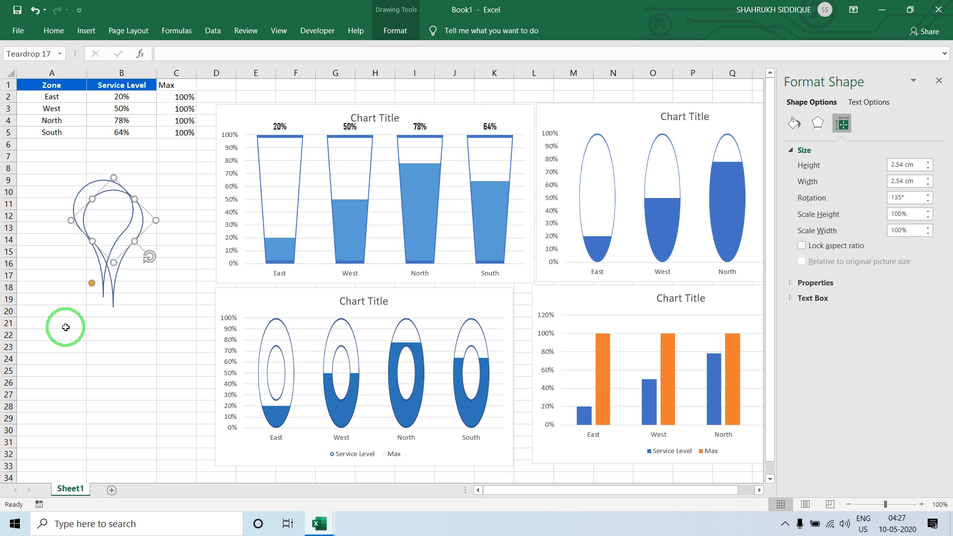
pyautogui.moveTo(119, 256); pyautogui.dragTo(102, 356)
pyautogui.click(396, 31)
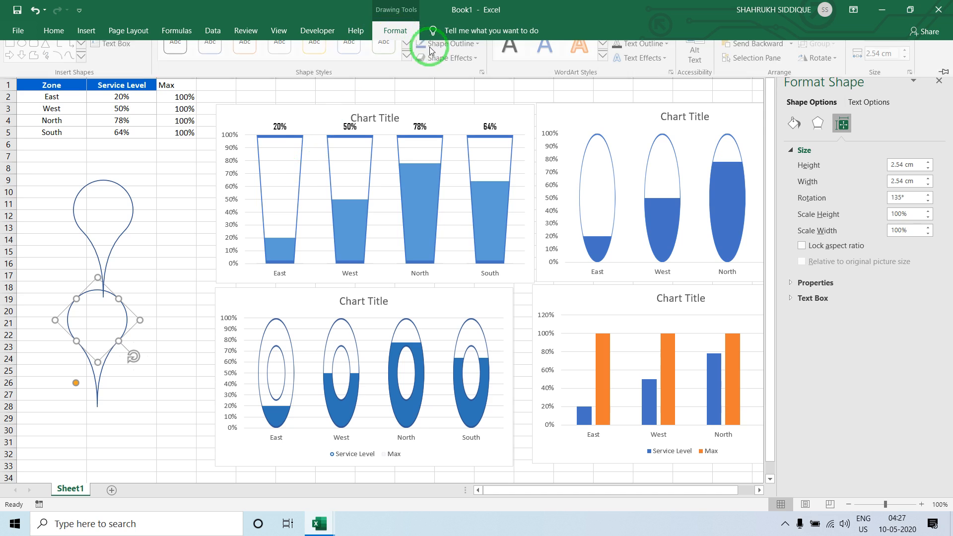
pyautogui.click(446, 48)
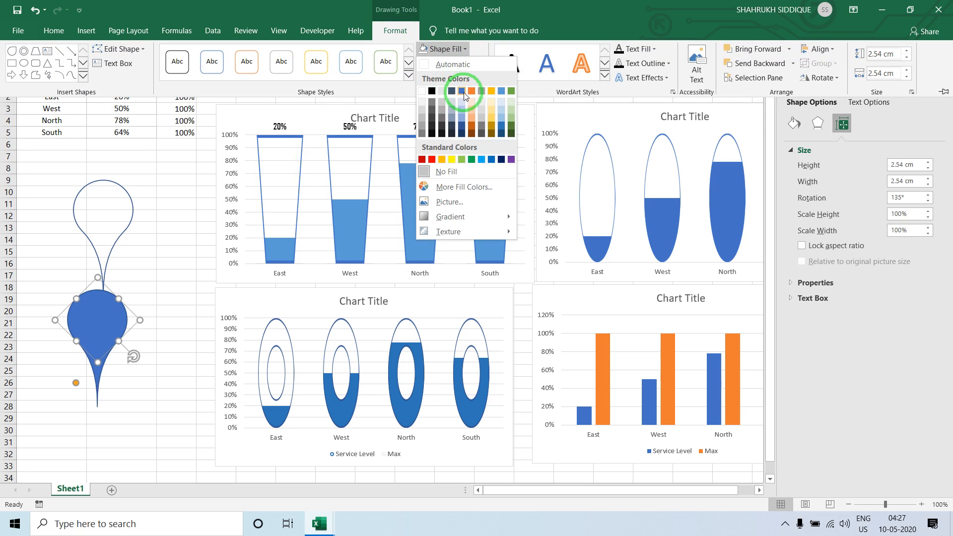
pyautogui.click(464, 94)
pyautogui.click(451, 63)
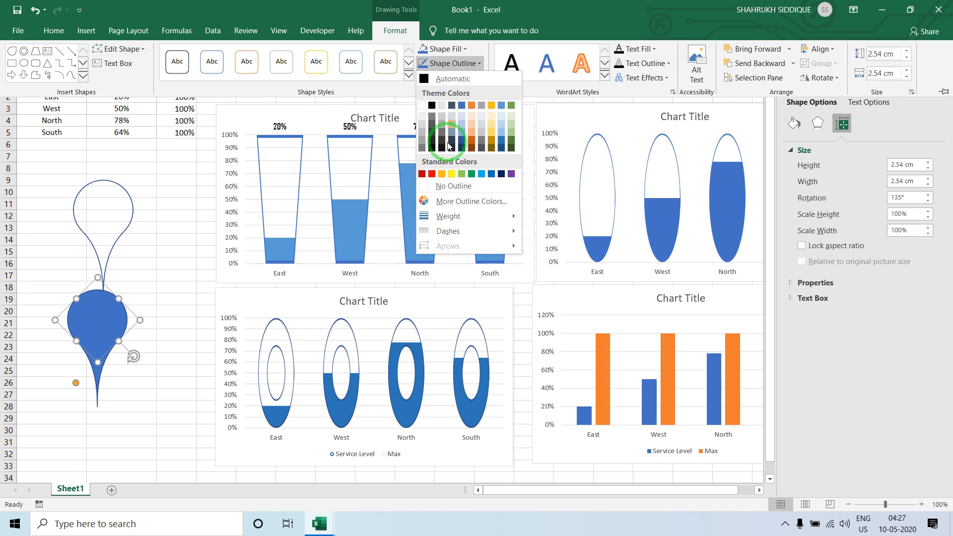
pyautogui.click(450, 191)
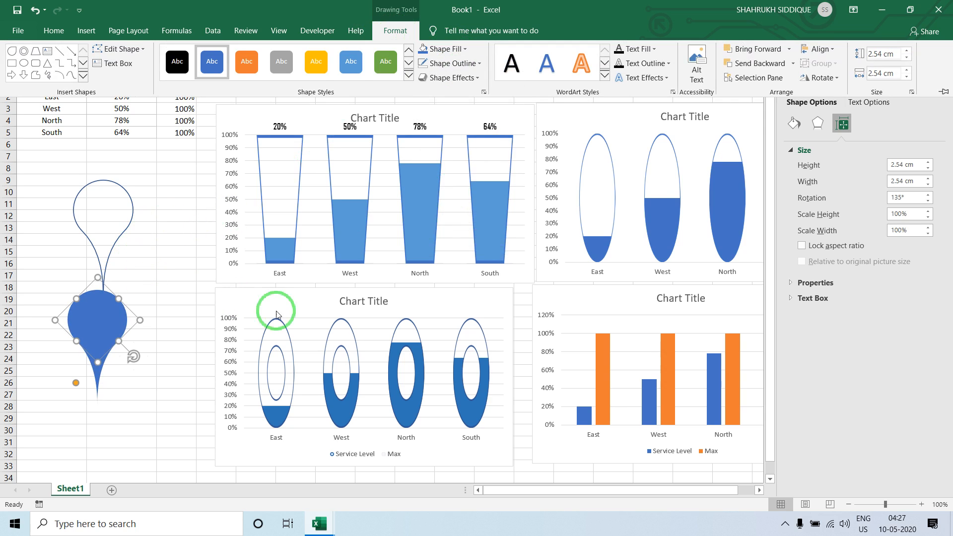
# - Fill the Service Level columns of the fourth chart with the solid blue teardrop, using Stack and Scale with 1 unit per picture
pyautogui.click(594, 423)
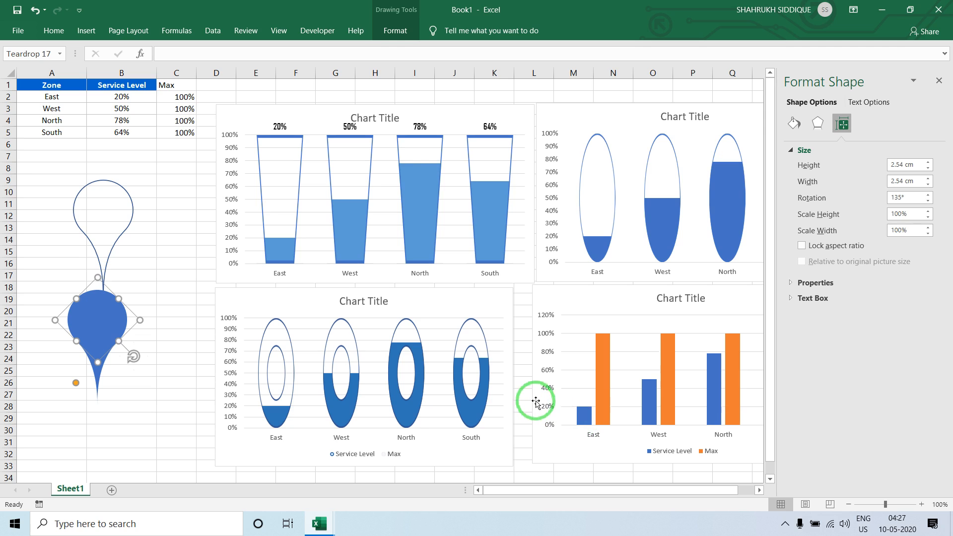
pyautogui.click(589, 418)
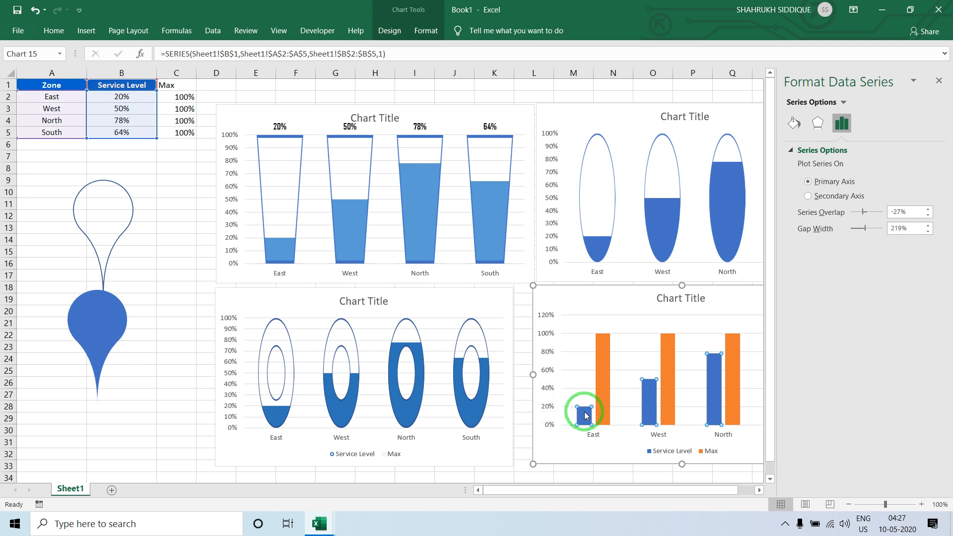
pyautogui.hotkey('ctrl', 'v')
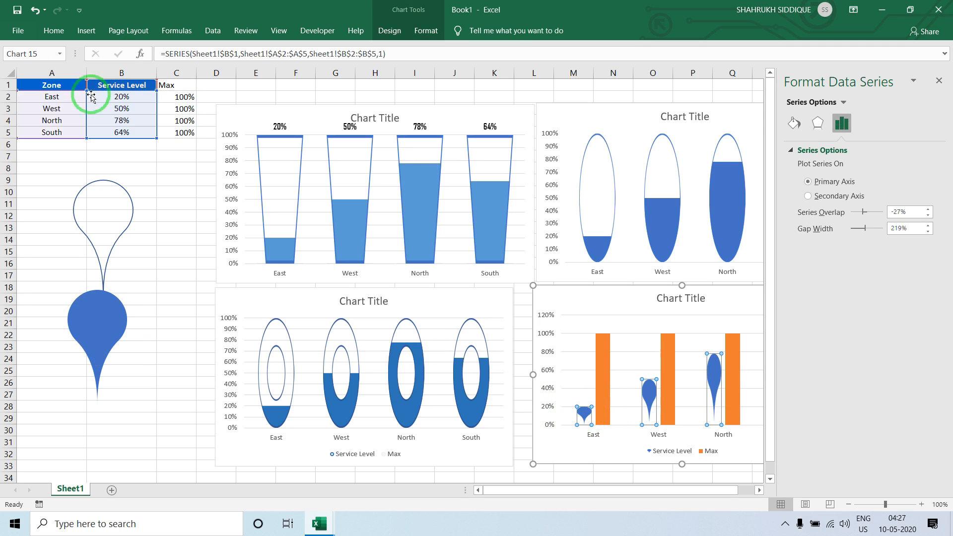
pyautogui.click(795, 124)
pyautogui.click(834, 382)
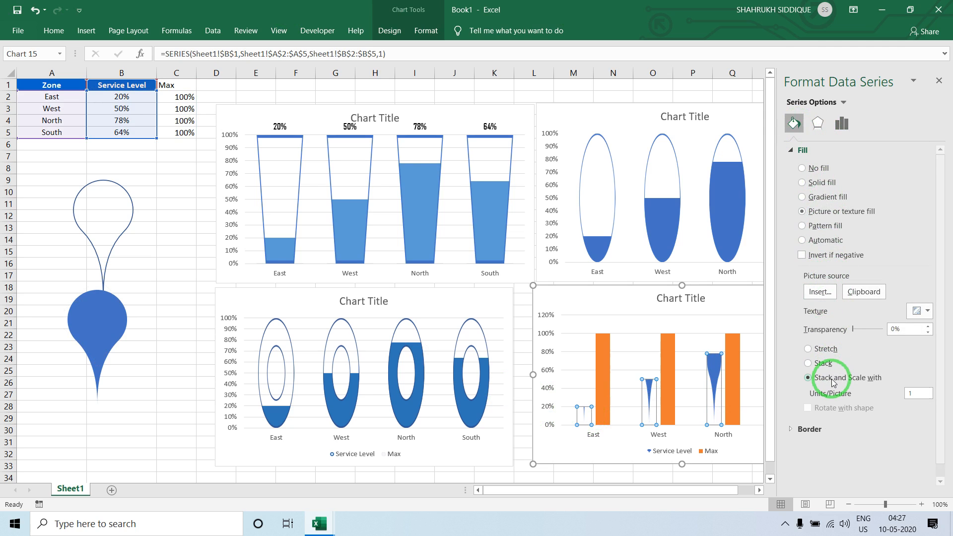
# - Fill the fourth chart's Max columns with the outlined teardrop, using Stack and Scale with 1 unit per picture
pyautogui.click(107, 279)
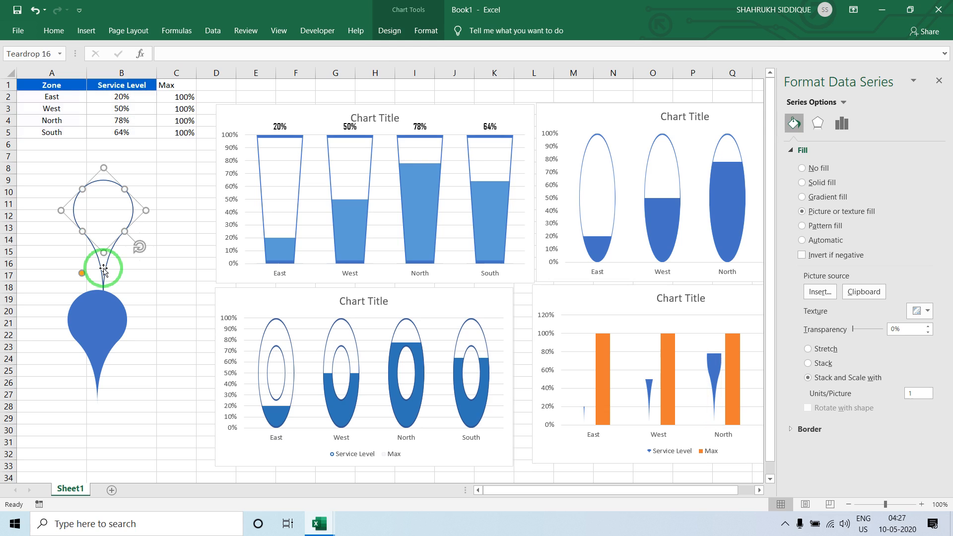
pyautogui.click(609, 355)
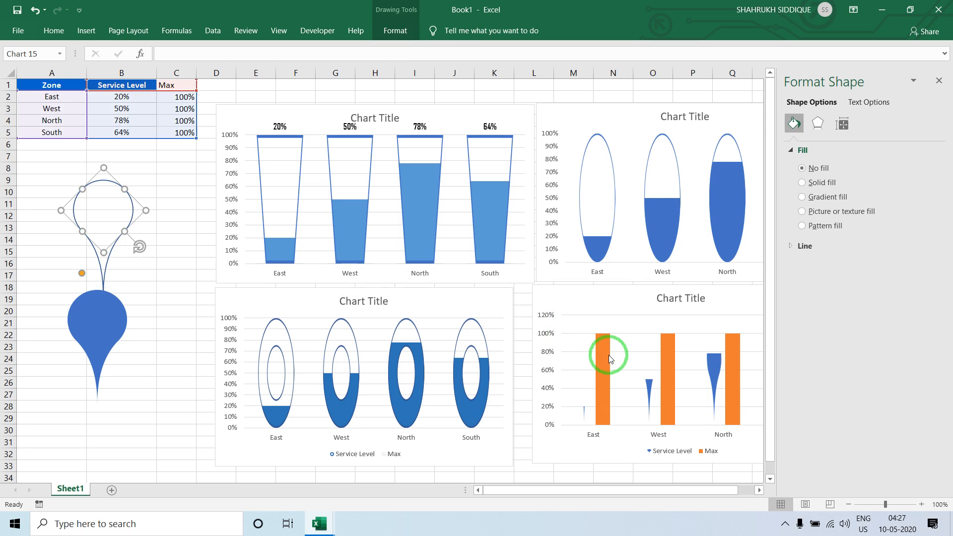
pyautogui.hotkey('ctrl', 'v')
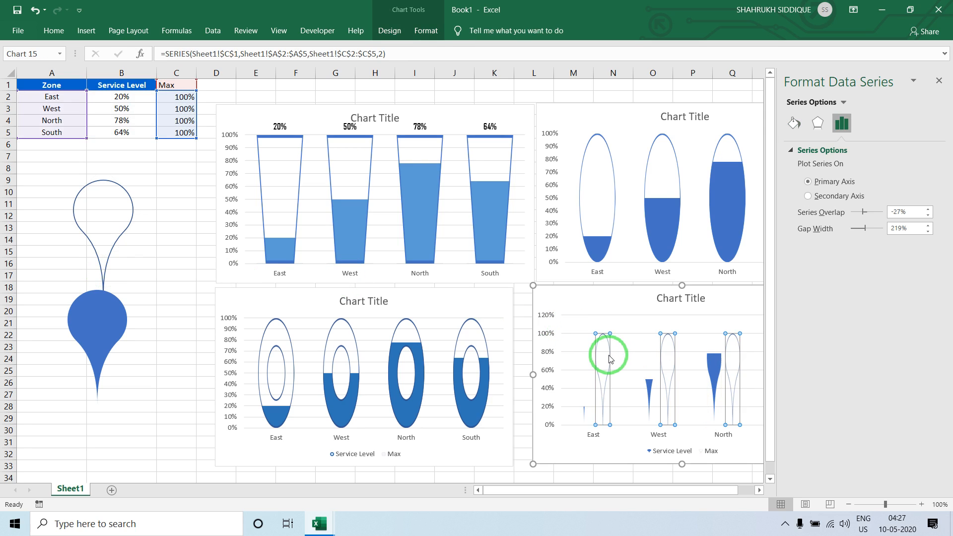
pyautogui.click(794, 123)
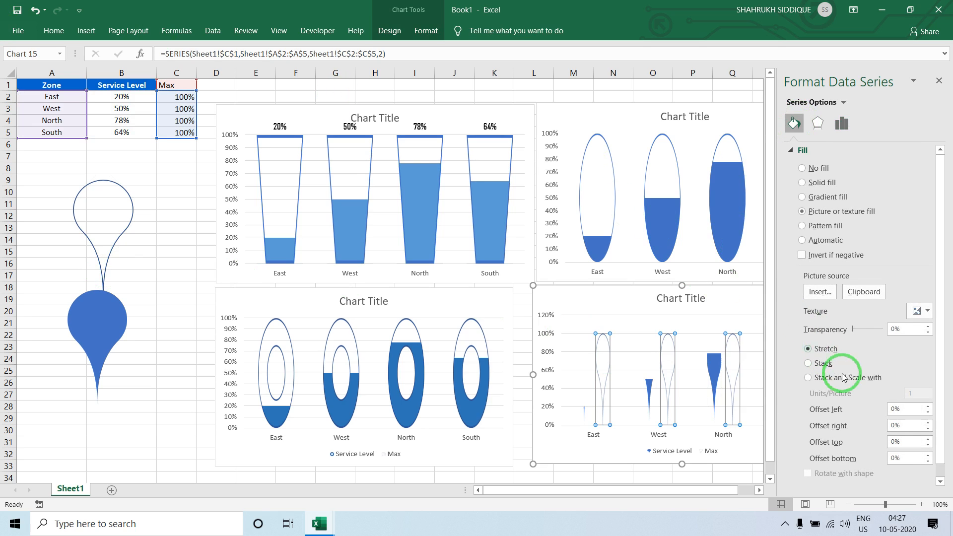
pyautogui.click(863, 383)
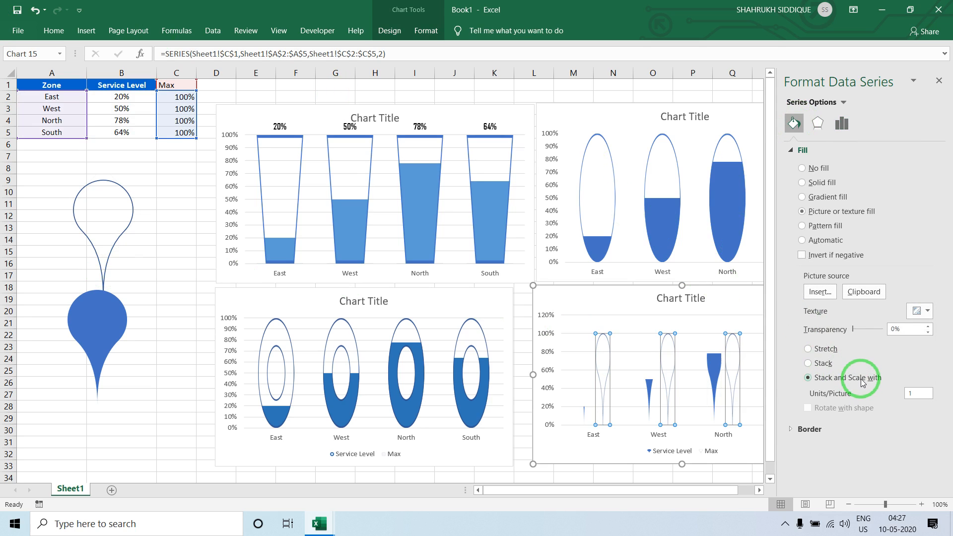
# - Set the teardrop chart's gap width to 50% and series overlap to 100%, and close the formatting pane
pyautogui.click(842, 124)
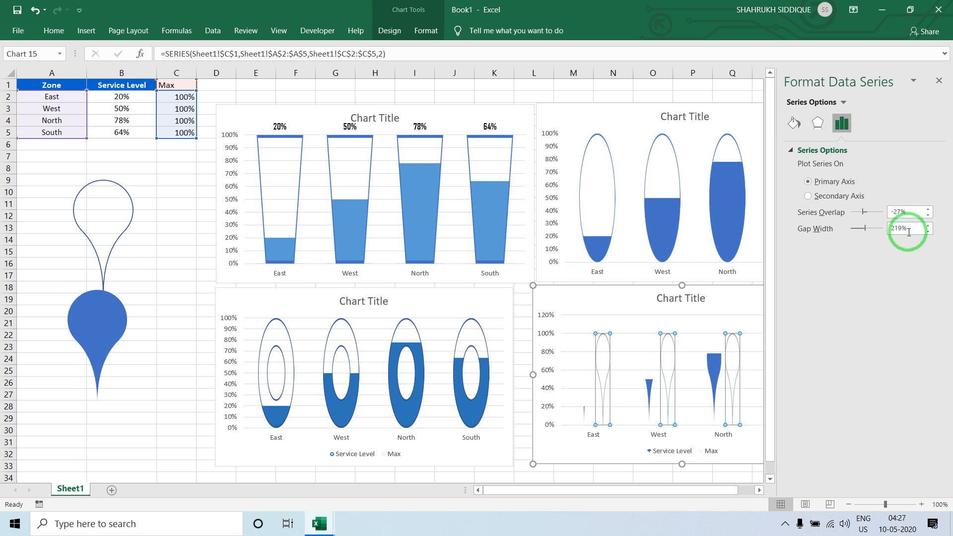
pyautogui.moveTo(910, 232); pyautogui.dragTo(843, 228)
pyautogui.write('50')
pyautogui.press('Return')
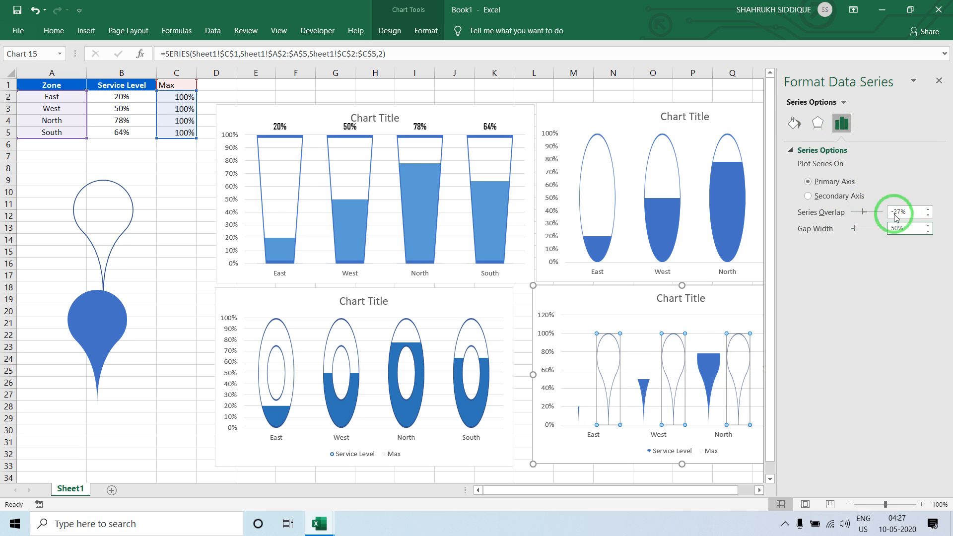
pyautogui.moveTo(919, 211); pyautogui.dragTo(791, 195)
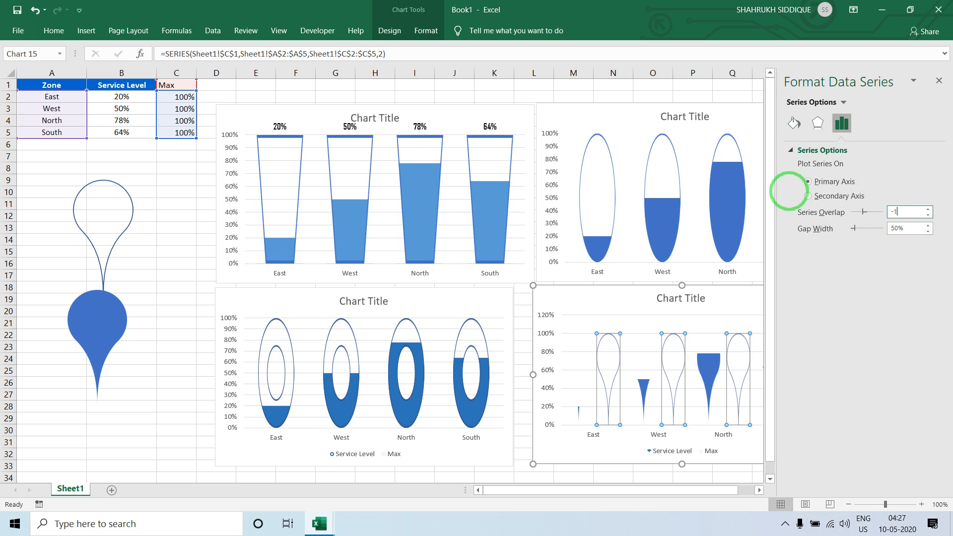
pyautogui.write('-')
pyautogui.press('Return')
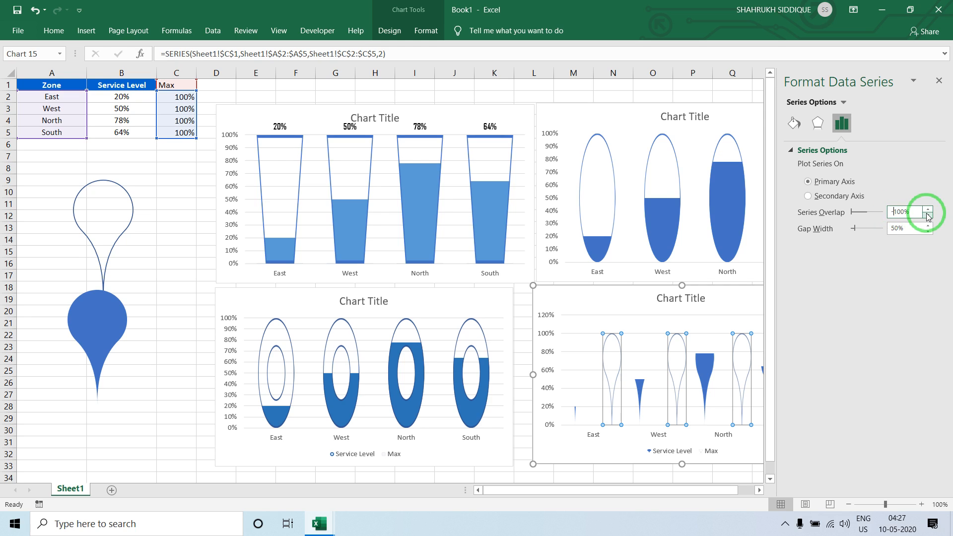
pyautogui.press('Return')
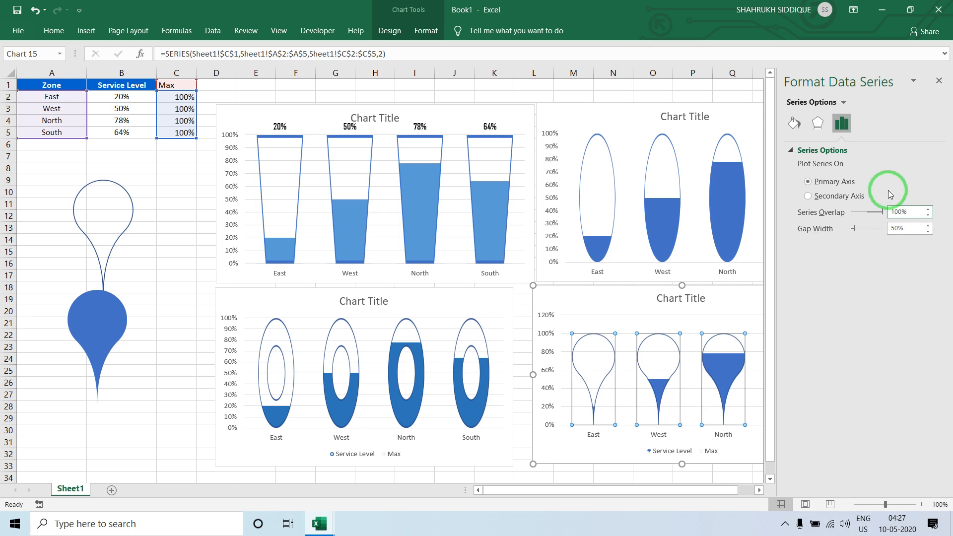
pyautogui.click(691, 84)
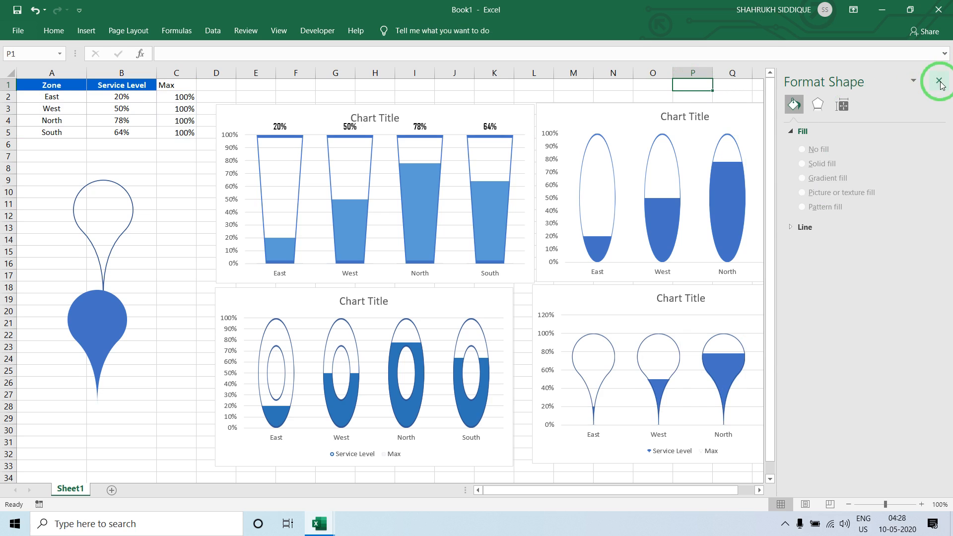
pyautogui.click(939, 81)
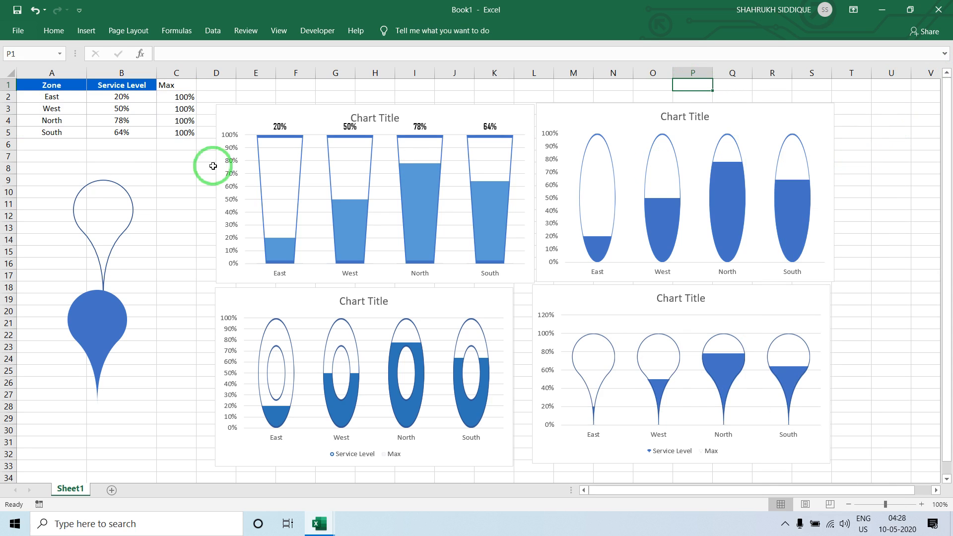
# - Test the four charts by raising East's service level through 50%, 60%, 70%, 80% and 90% to 100%
pyautogui.click(120, 101)
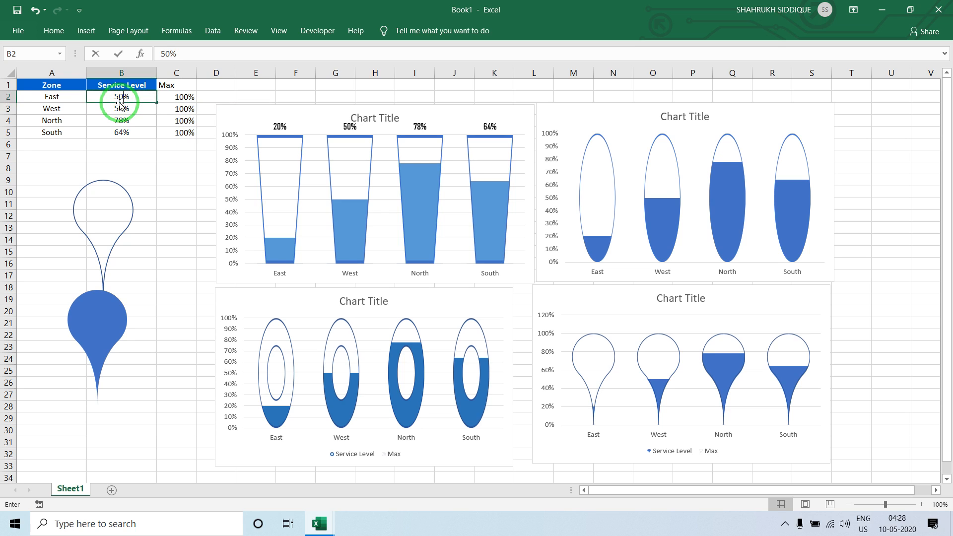
pyautogui.write('50')
pyautogui.click(121, 103)
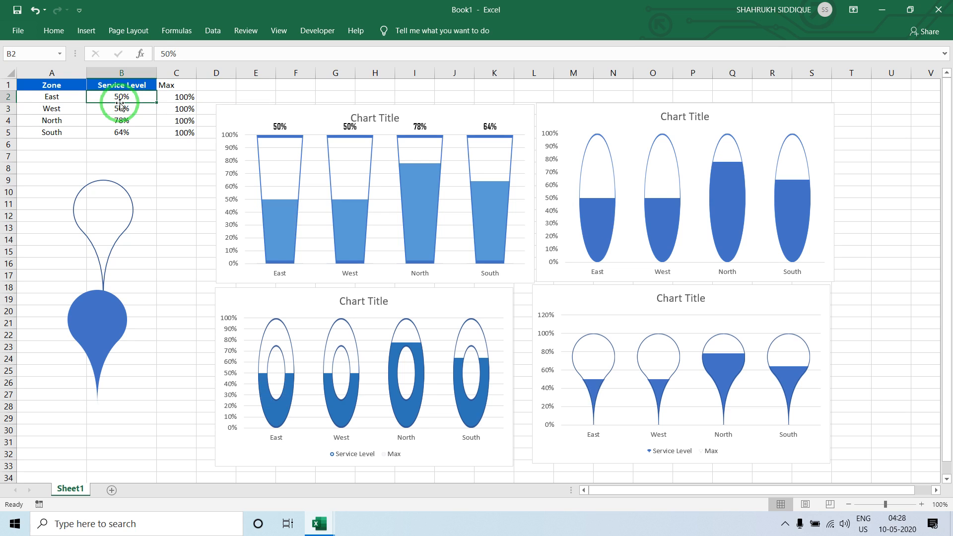
pyautogui.write('60')
pyautogui.click(120, 103)
pyautogui.write('70')
pyautogui.click(120, 103)
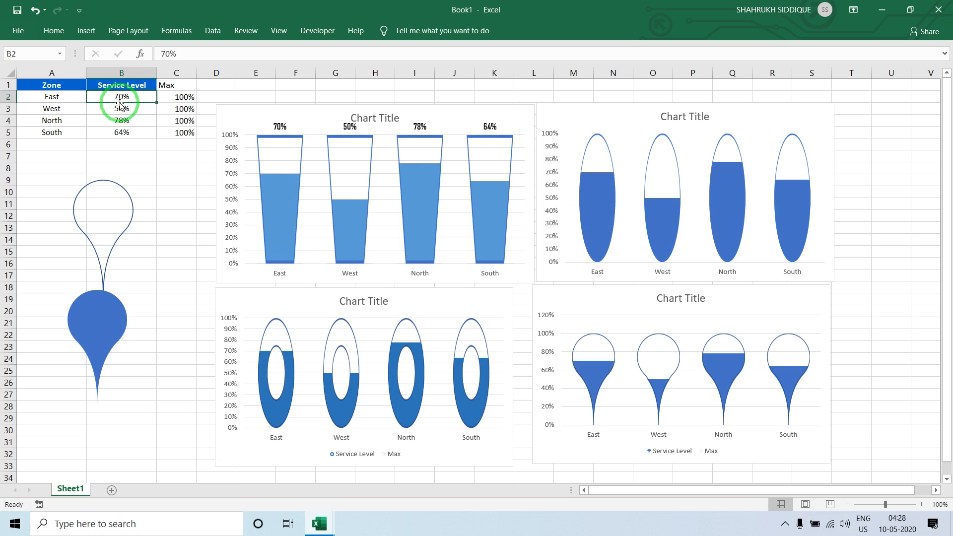
pyautogui.write('80')
pyautogui.click(121, 104)
pyautogui.write('90')
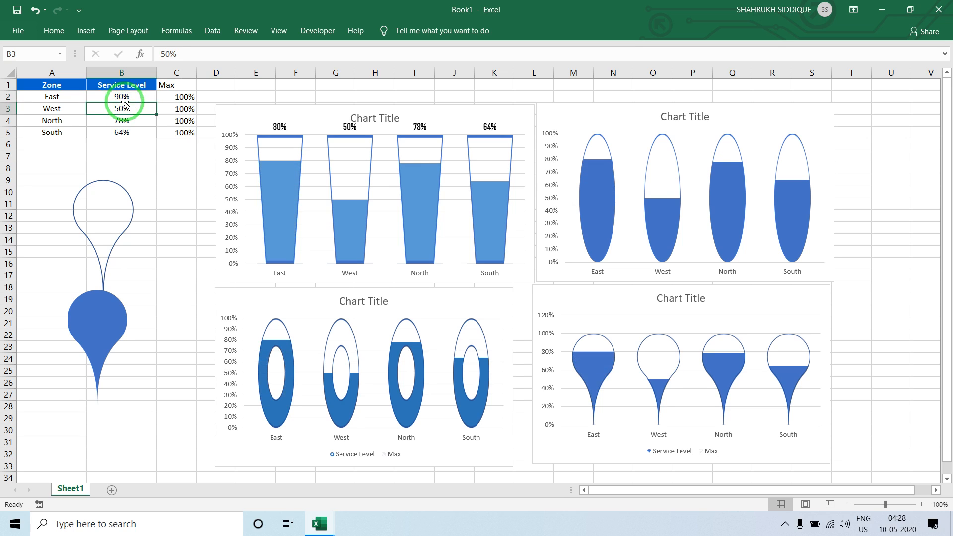
pyautogui.click(127, 98)
pyautogui.press('Return')
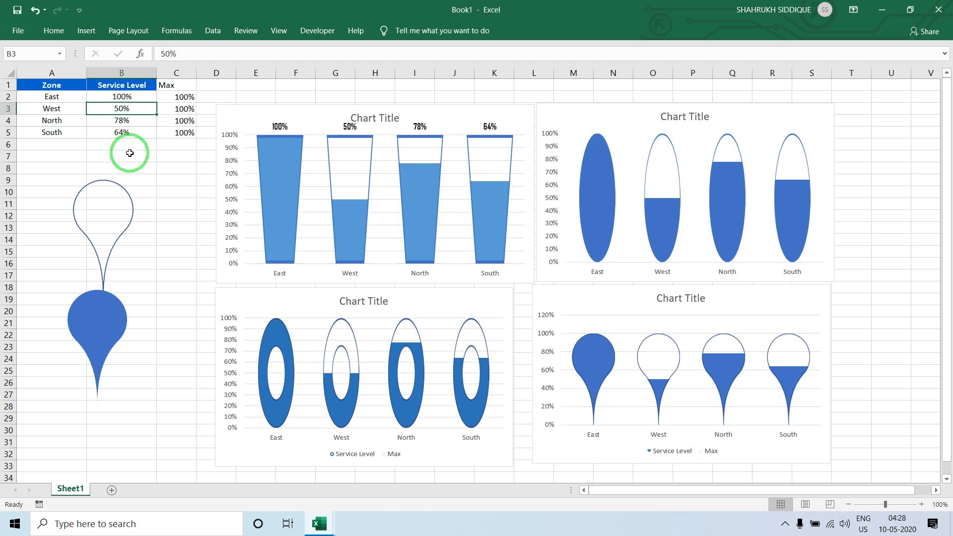
# - Delete the outlined and solid teardrop shapes from the worksheet beneath the data table
pyautogui.click(117, 200)
pyautogui.click(121, 193)
pyautogui.click(122, 186)
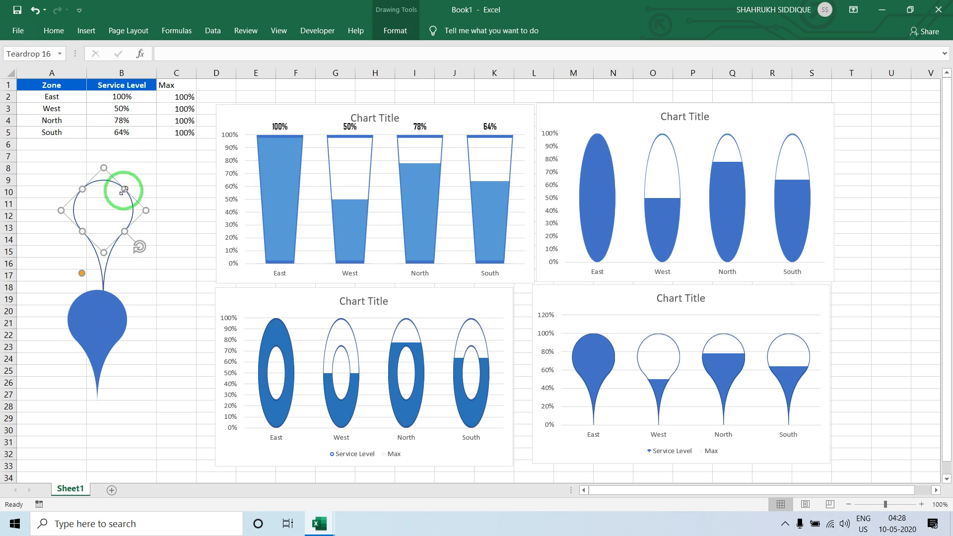
pyautogui.press('Delete')
pyautogui.click(93, 326)
pyautogui.press('Delete')
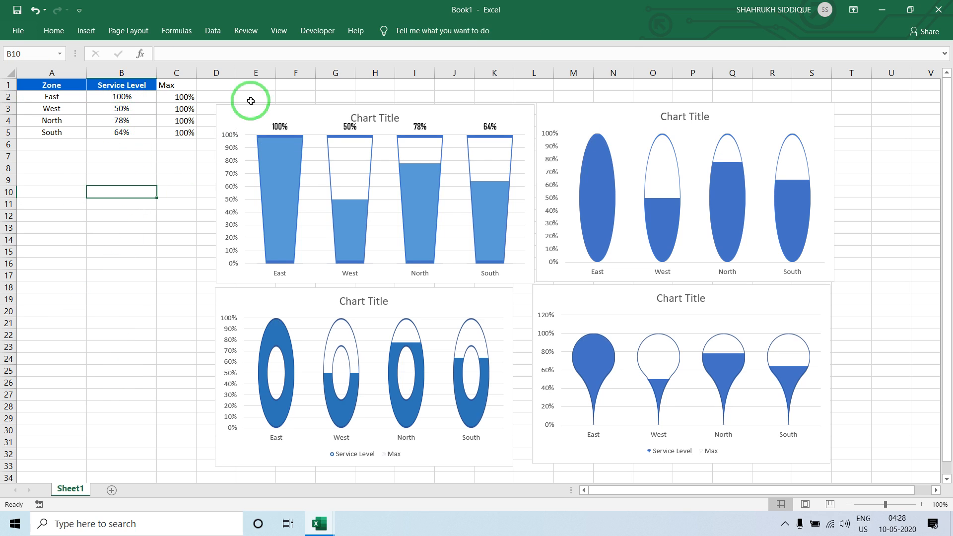
# - Hide the worksheet's gridlines and row and column headings
pyautogui.click(278, 31)
pyautogui.click(169, 74)
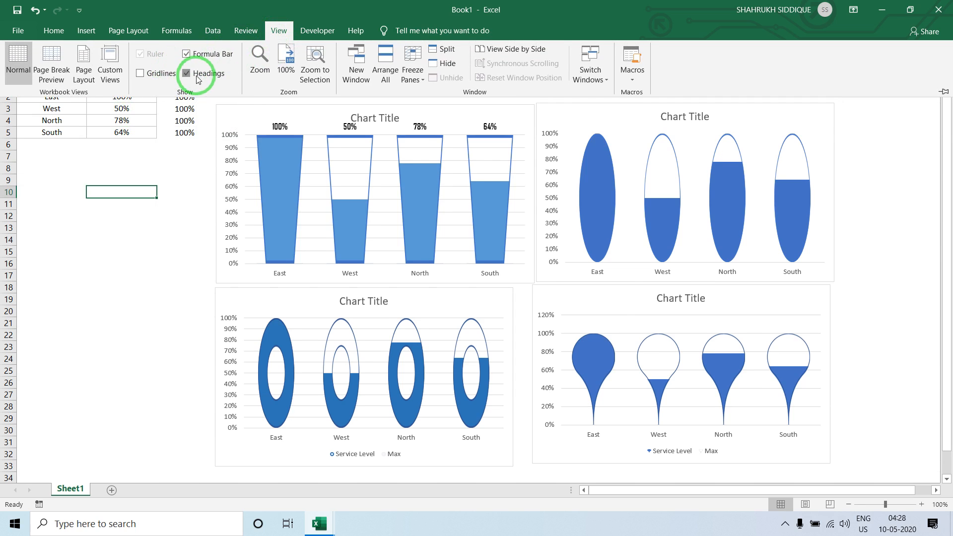
pyautogui.click(193, 73)
pyautogui.click(153, 224)
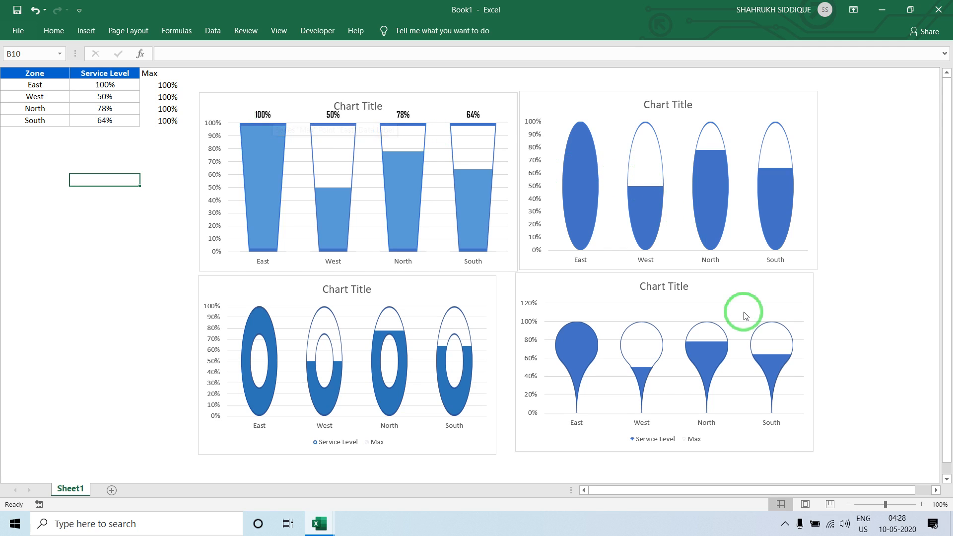
pyautogui.click(785, 524)
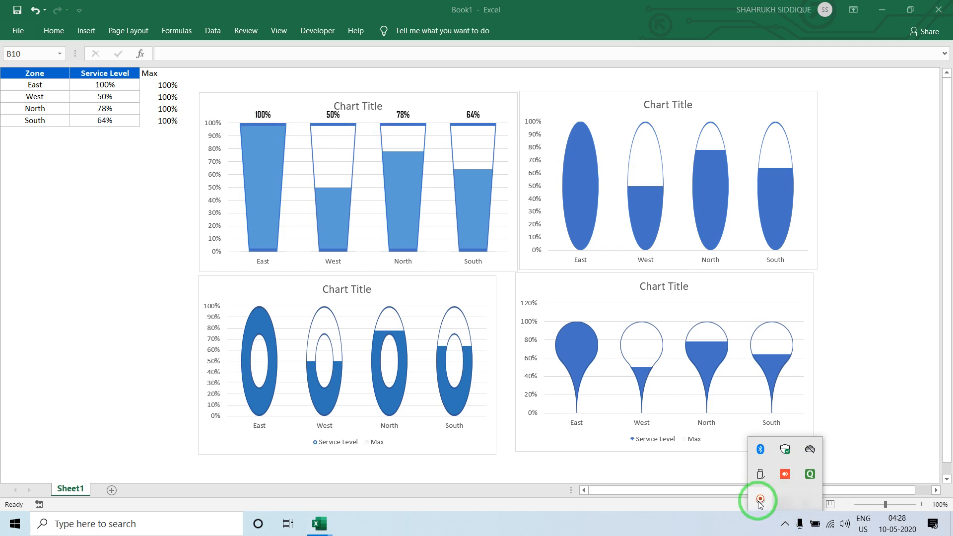